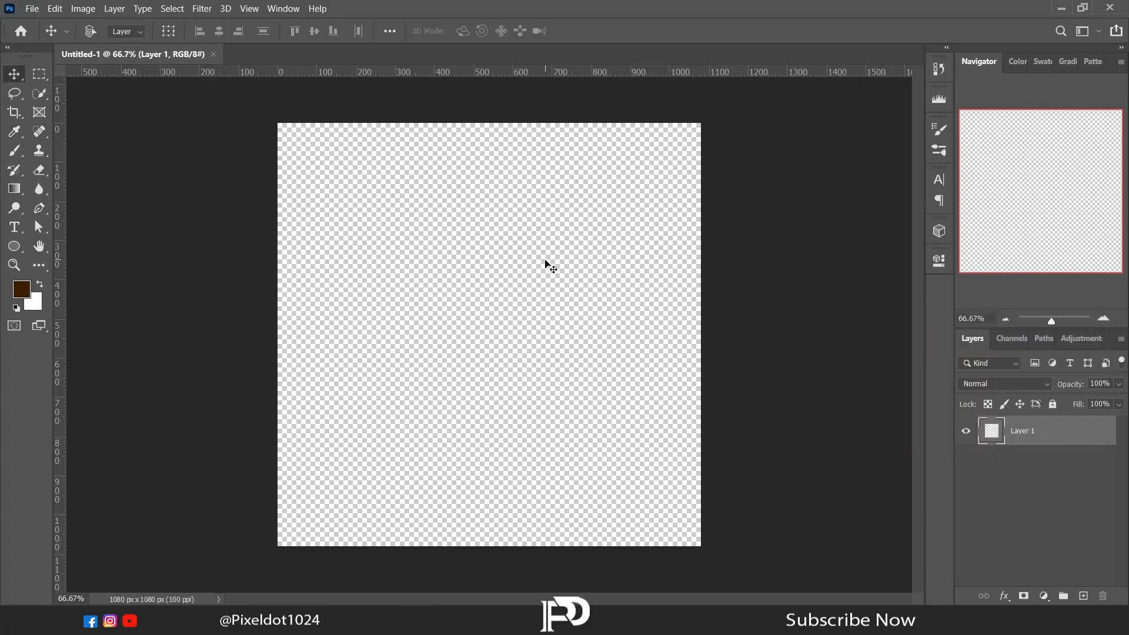
- Fill Layer 1 with dark brown and place the burger image on the canvas
key(alt+BackSpace)
click(1061, 8)
drag(1078, 109, 457, 343)
key(Return)
- Select the burger with the Magic Wand, copy it to a new layer, and hide the original burger image
click(43, 94)
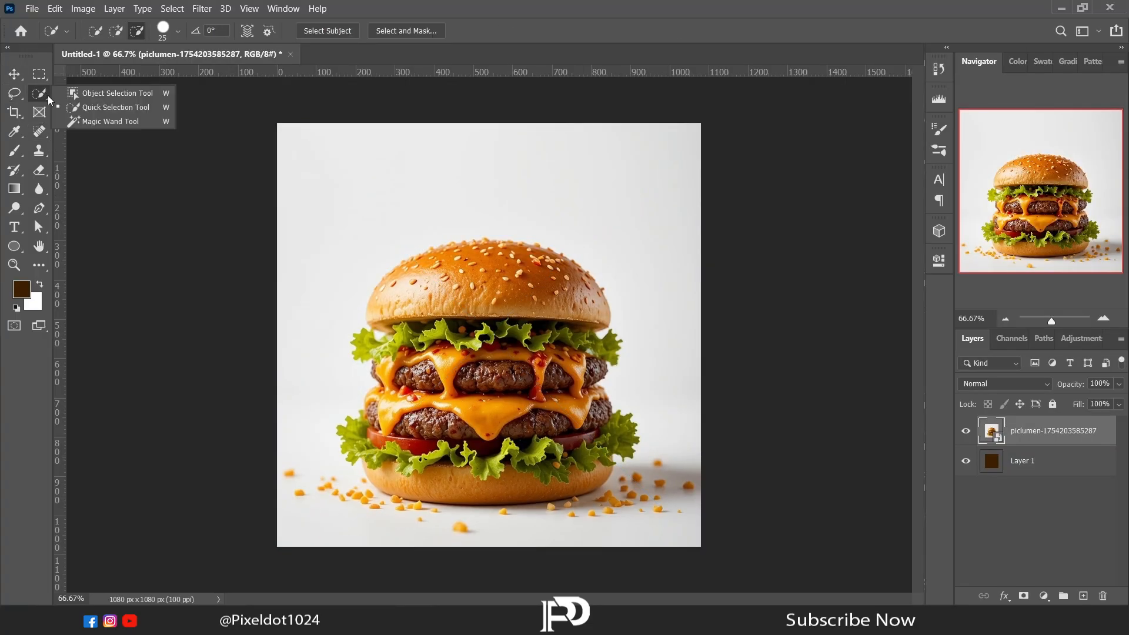
click(61, 122)
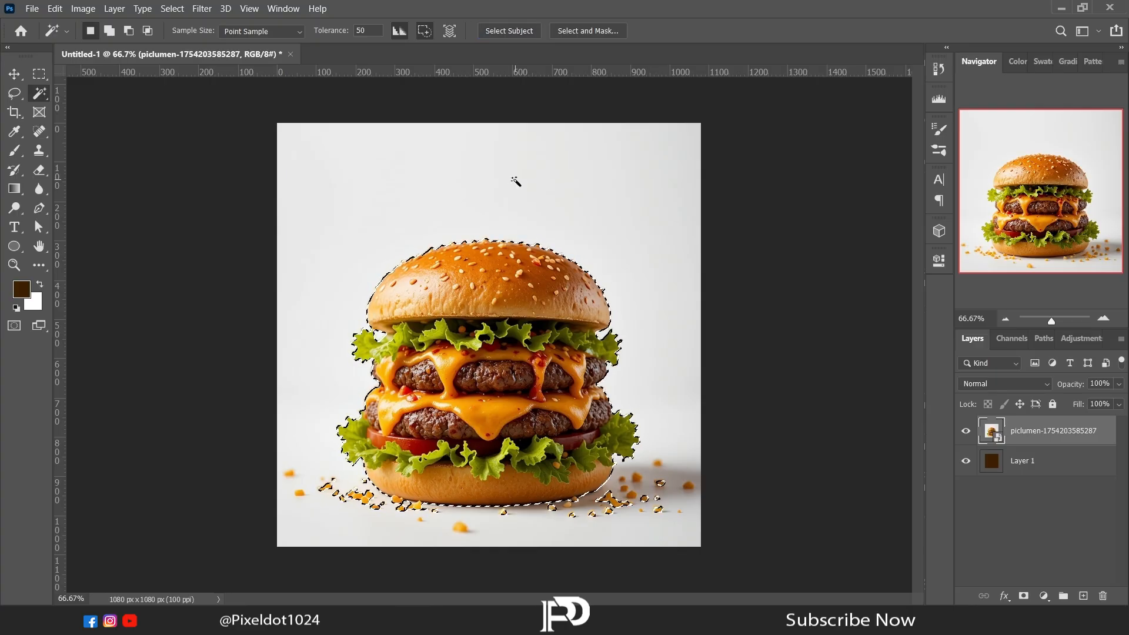
key(ctrl+j)
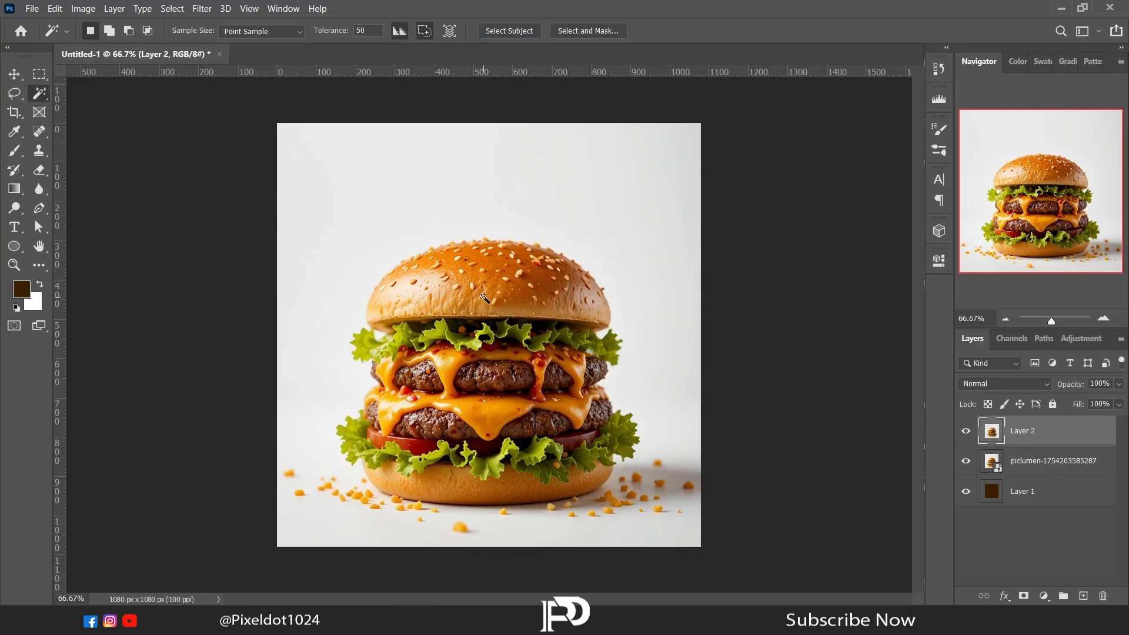
click(965, 461)
- Erase the white remnants around the crumbs left of the burger with a 9 px and then a 6 px eraser
click(37, 169)
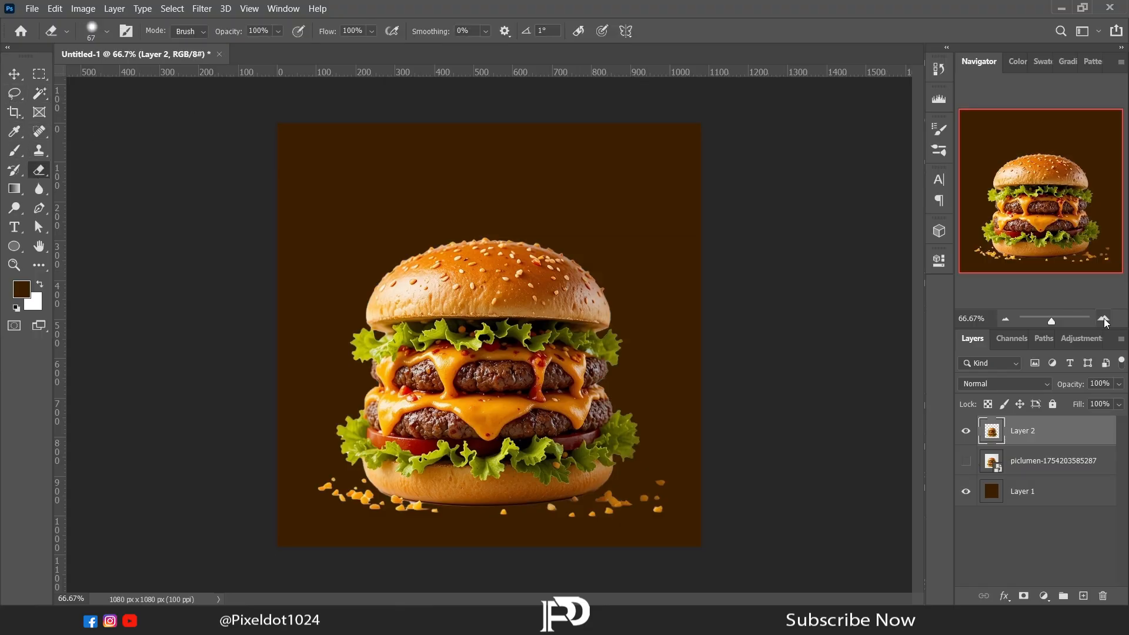
click(1104, 319)
click(1103, 319)
click(1104, 320)
click(1103, 319)
drag(1039, 194, 1010, 255)
right_click(515, 435)
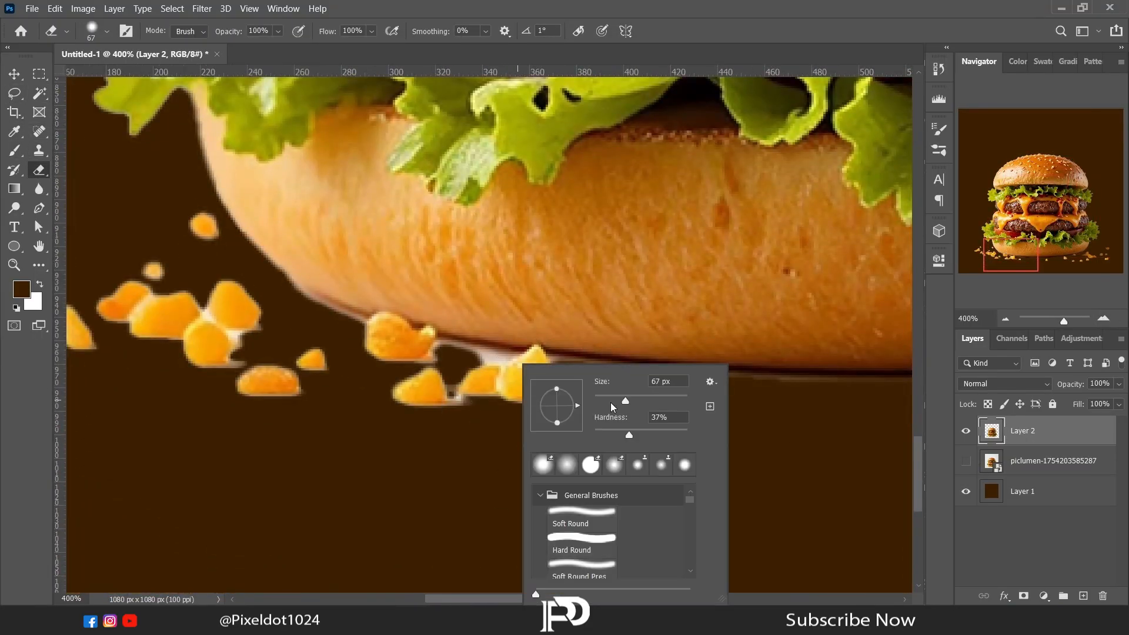
key(Return)
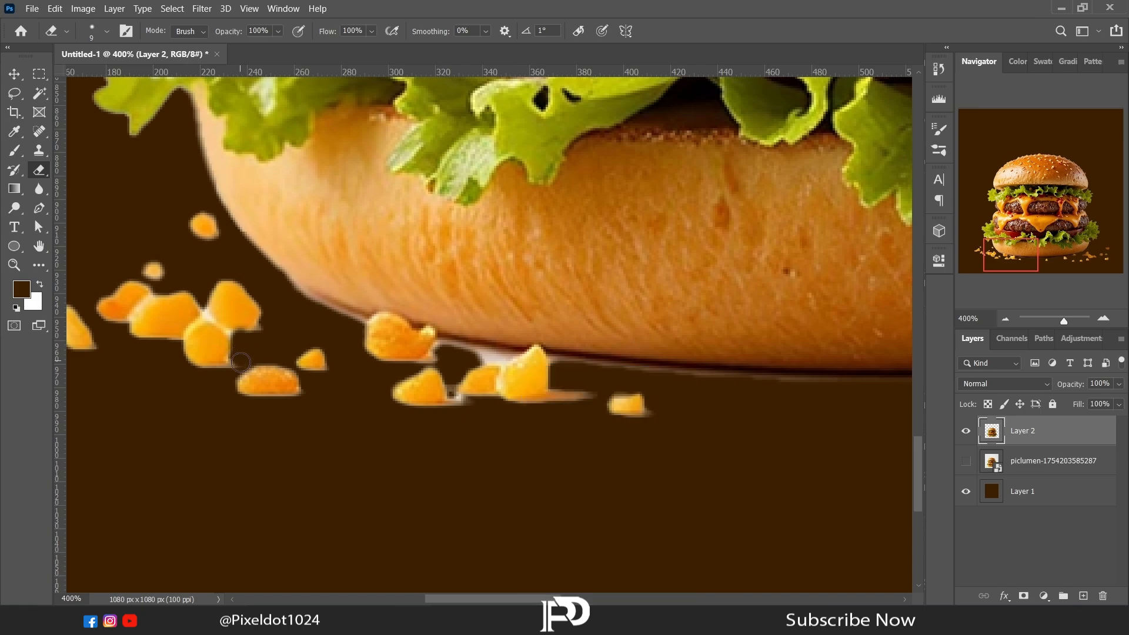
right_click(493, 360)
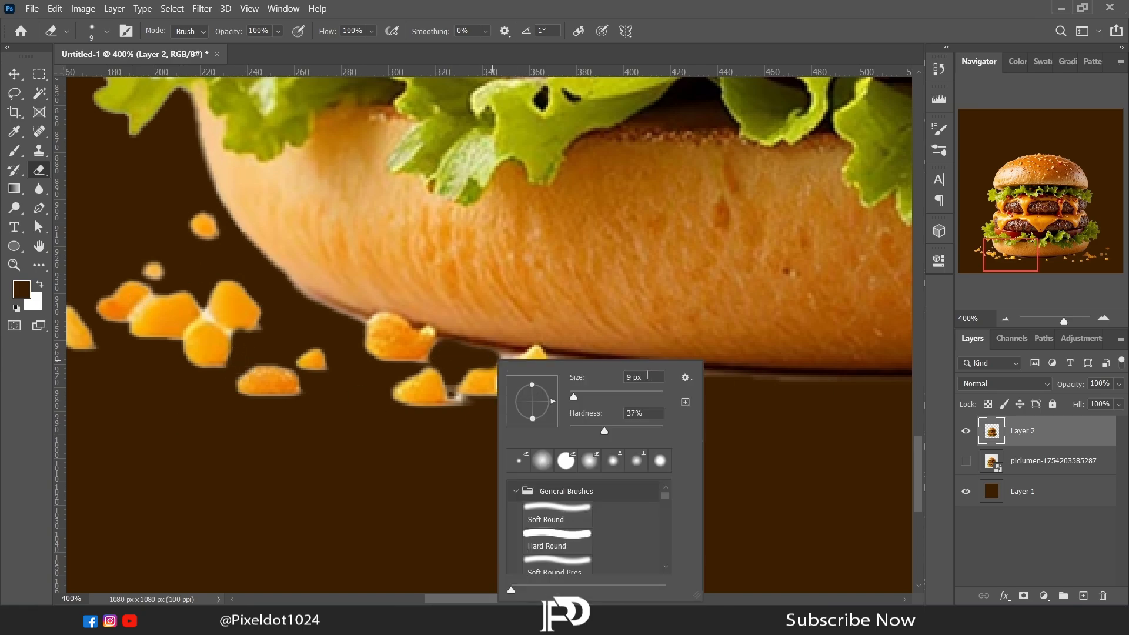
key(Return)
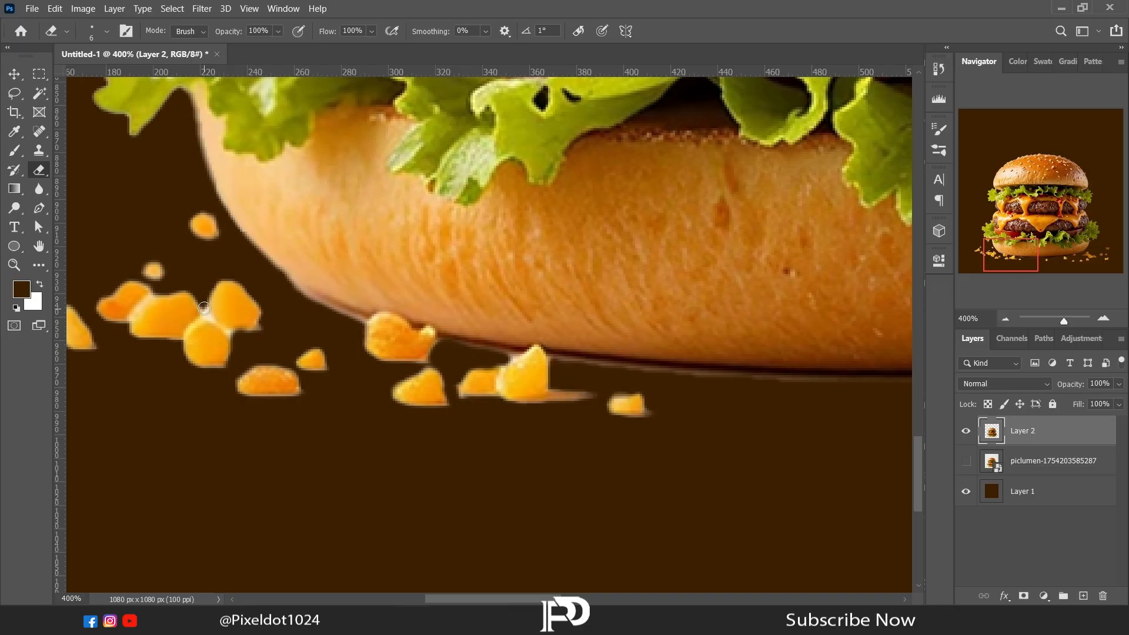
- Erase the leftover background around the bun's underside and the crumbs right of the burger with the 6 px eraser
click(1000, 322)
click(1000, 321)
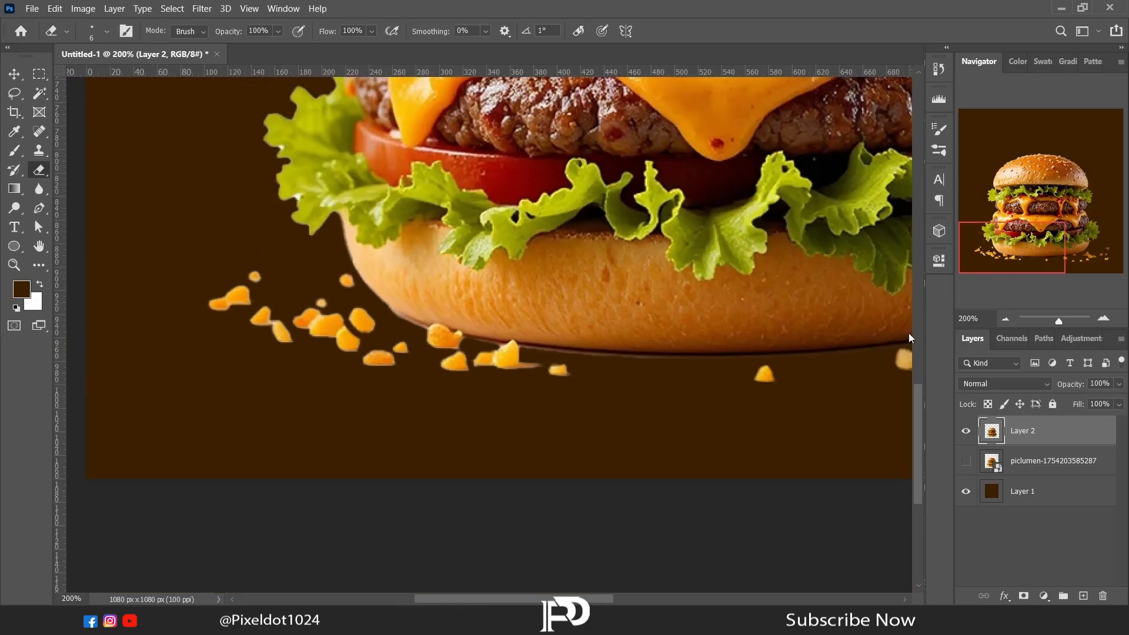
drag(997, 258, 1073, 262)
click(1101, 323)
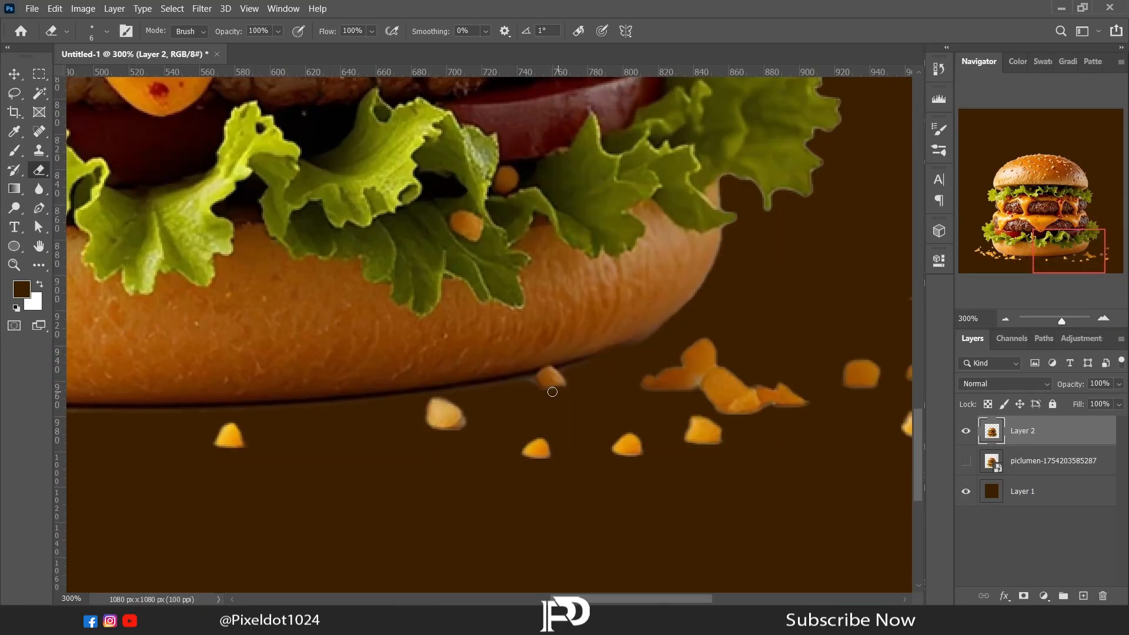
click(1102, 321)
click(1102, 321)
drag(1069, 254, 1075, 262)
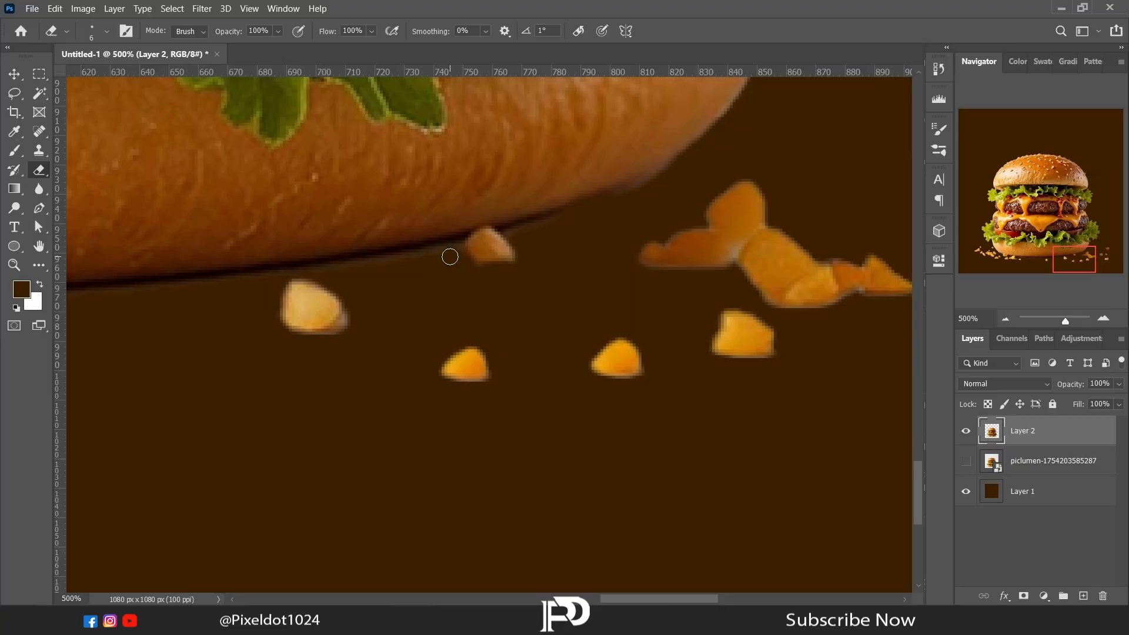
click(1003, 318)
click(1004, 318)
- Delete the hidden original burger image layer
click(14, 93)
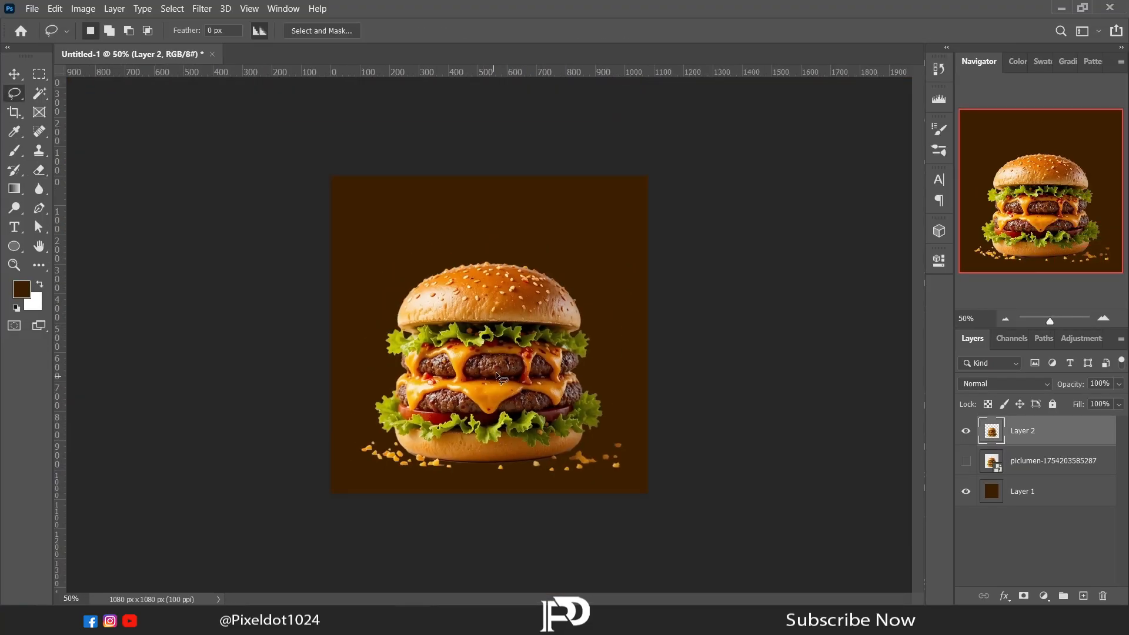
click(1052, 461)
key(Delete)
key(ctrl+t)
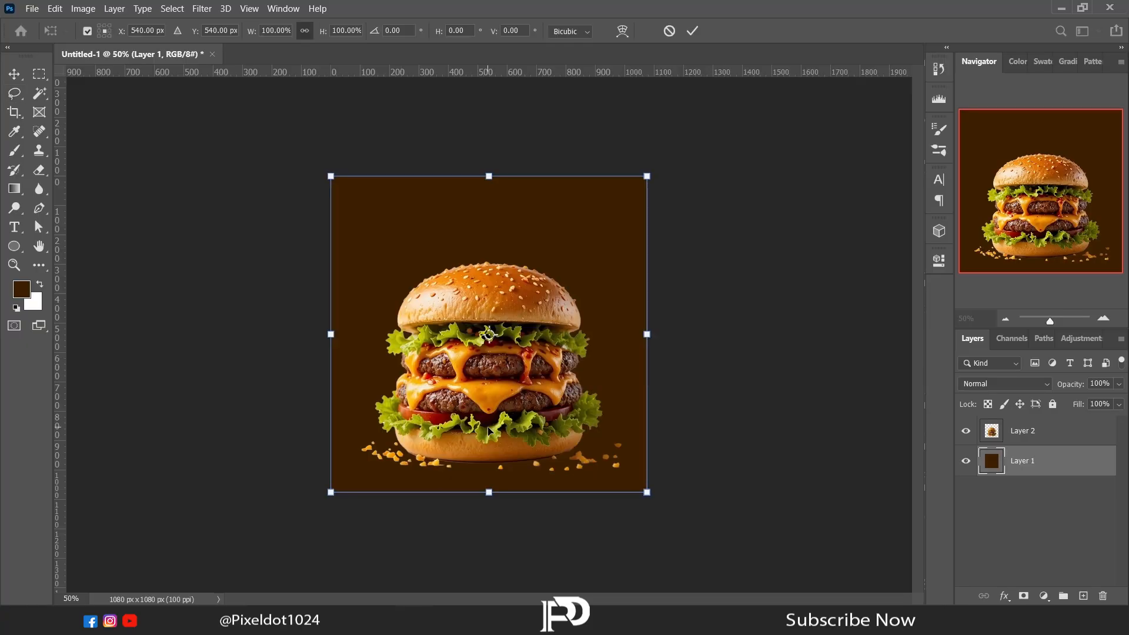
drag(648, 492, 609, 461)
key(Escape)
- Scale down the cut-out burger on Layer 2 and position it in the center, slightly below the canvas middle
click(1057, 429)
right_click(464, 341)
click(509, 466)
drag(563, 431, 549, 421)
drag(598, 451, 586, 442)
drag(537, 406, 538, 410)
key(Return)
key(l)
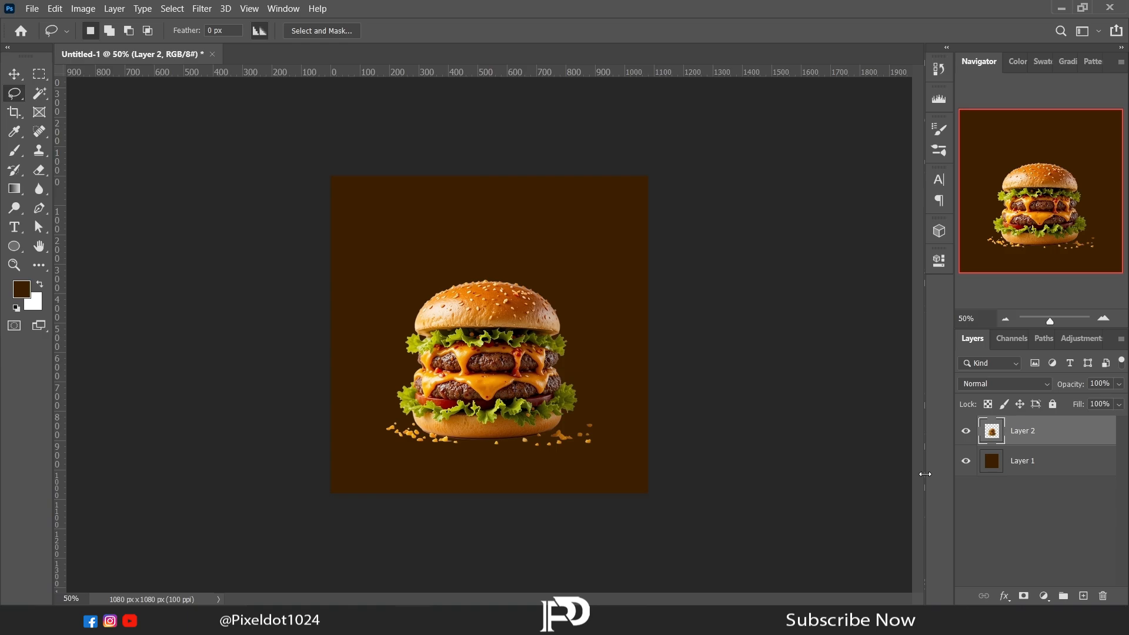
- Add a new layer beneath the burger and set the foreground color to orange e07900
click(1087, 596)
drag(1033, 433, 1028, 473)
click(21, 294)
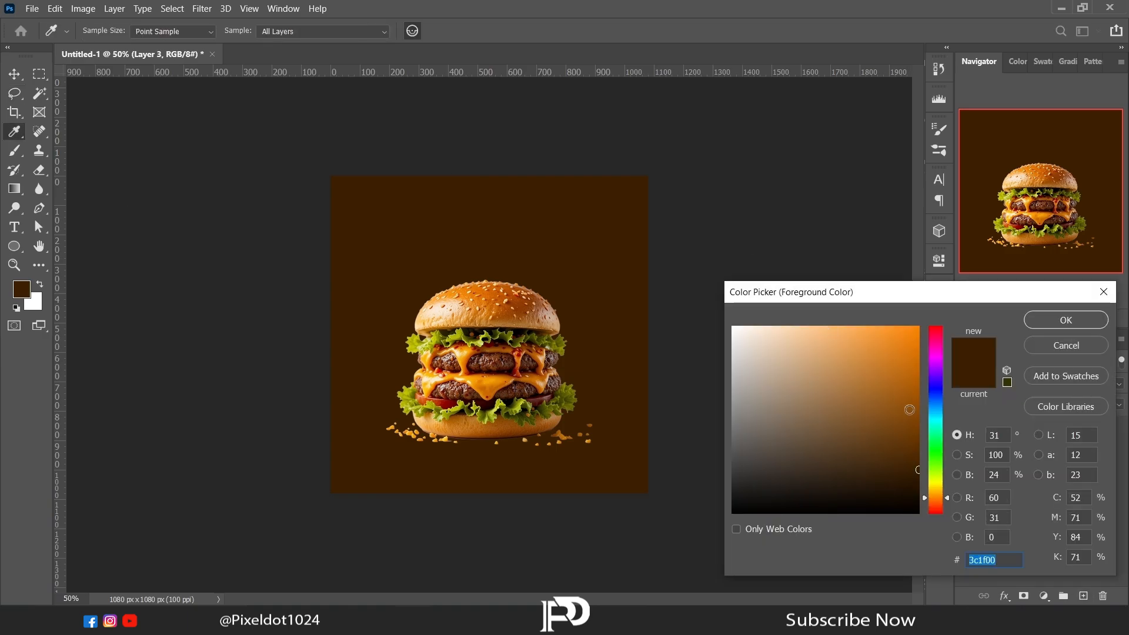
key(ctrl+v)
drag(949, 501, 948, 500)
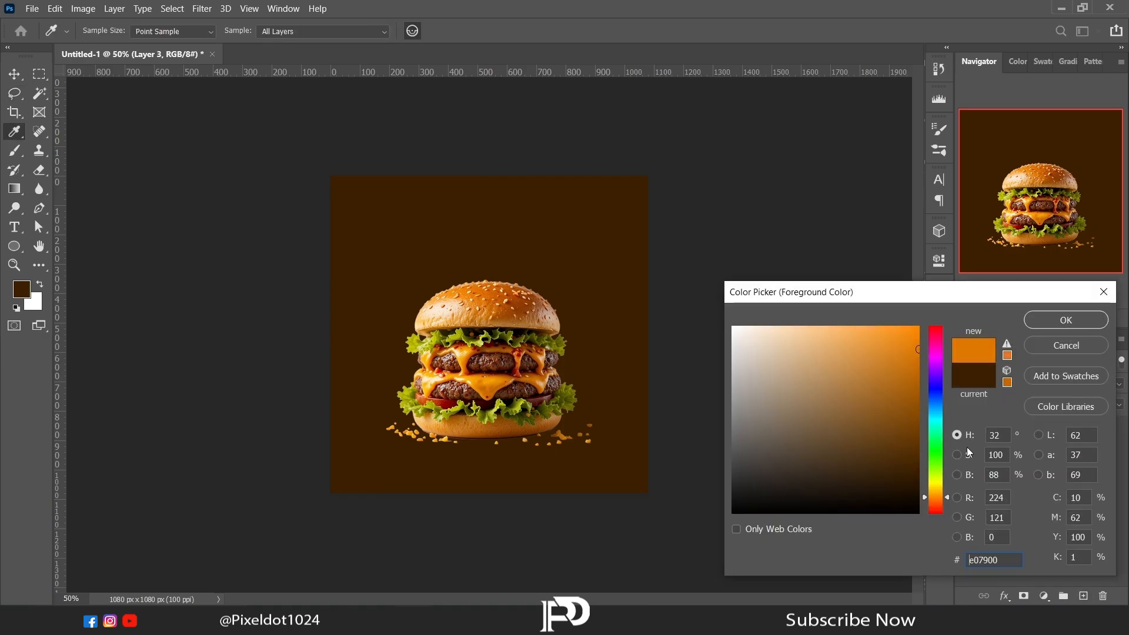
click(1066, 320)
- Paint an orange glow behind the burger with a 1000 px brush at 0% hardness
key(b)
right_click(542, 372)
text(1000)
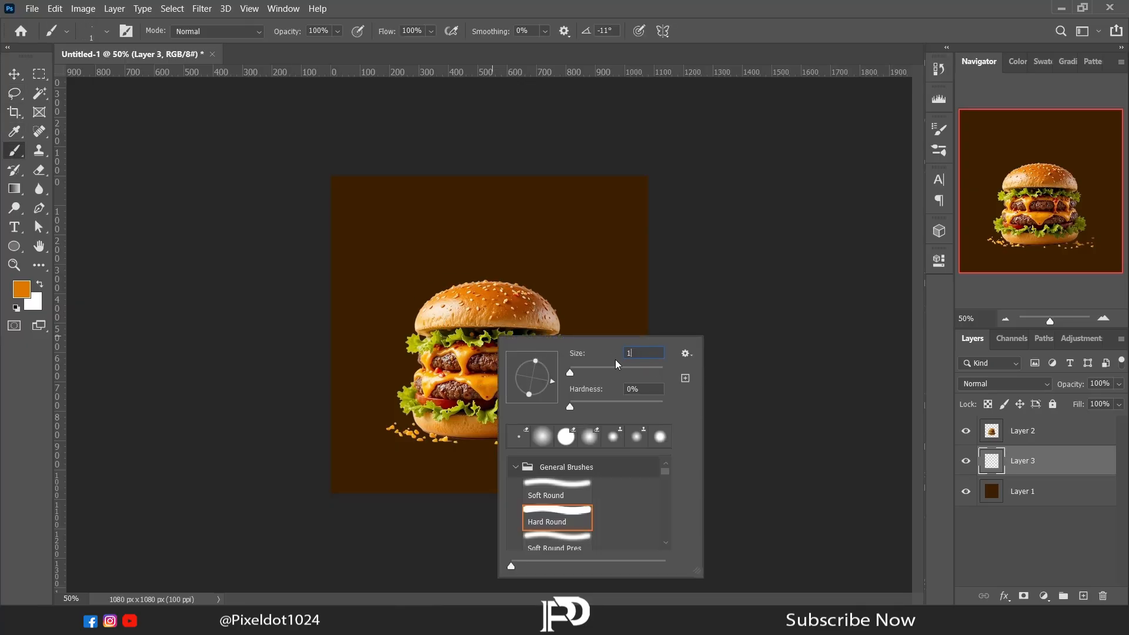
key(Return)
right_click(562, 378)
key(Escape)
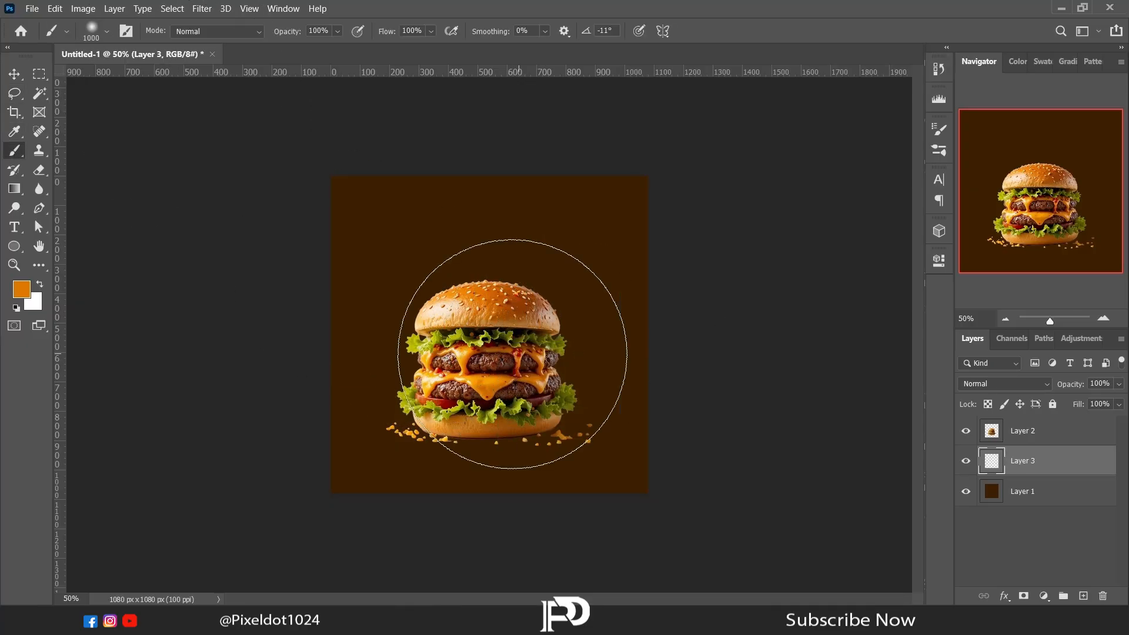
click(487, 346)
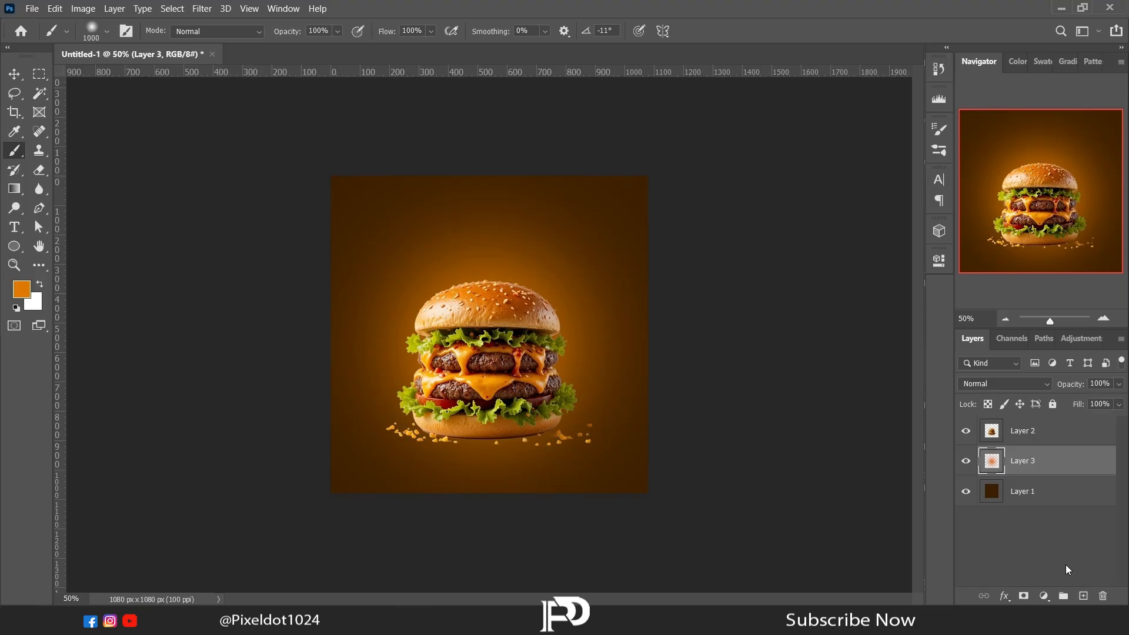
- On a new layer above the glow, paint light orange spots at the canvas's side edges with an 800 px soft brush
click(24, 294)
drag(858, 337, 857, 315)
click(1046, 321)
right_click(674, 304)
right_click(527, 301)
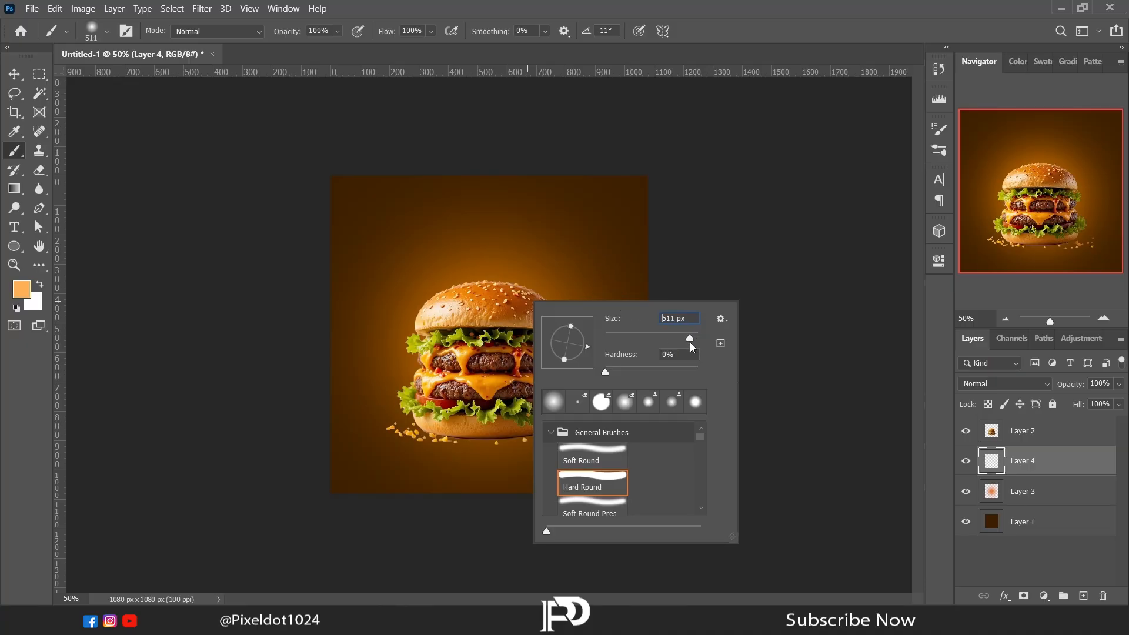
text(800)
key(Return)
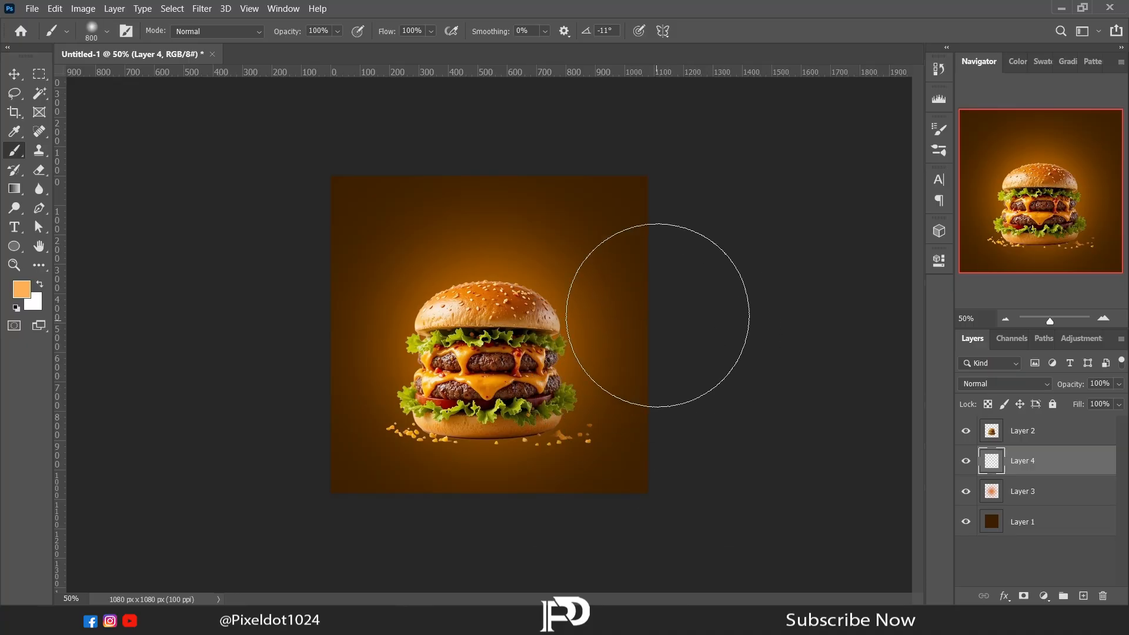
click(291, 406)
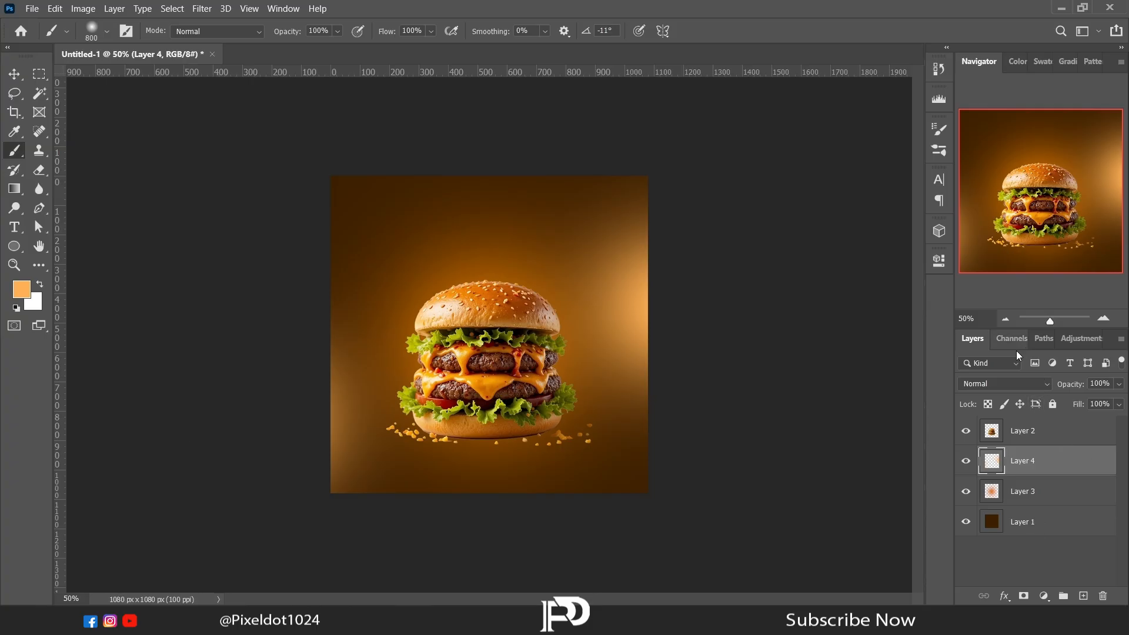
- Set the blend mode of the light orange spots layer to Color Dodge
click(1044, 387)
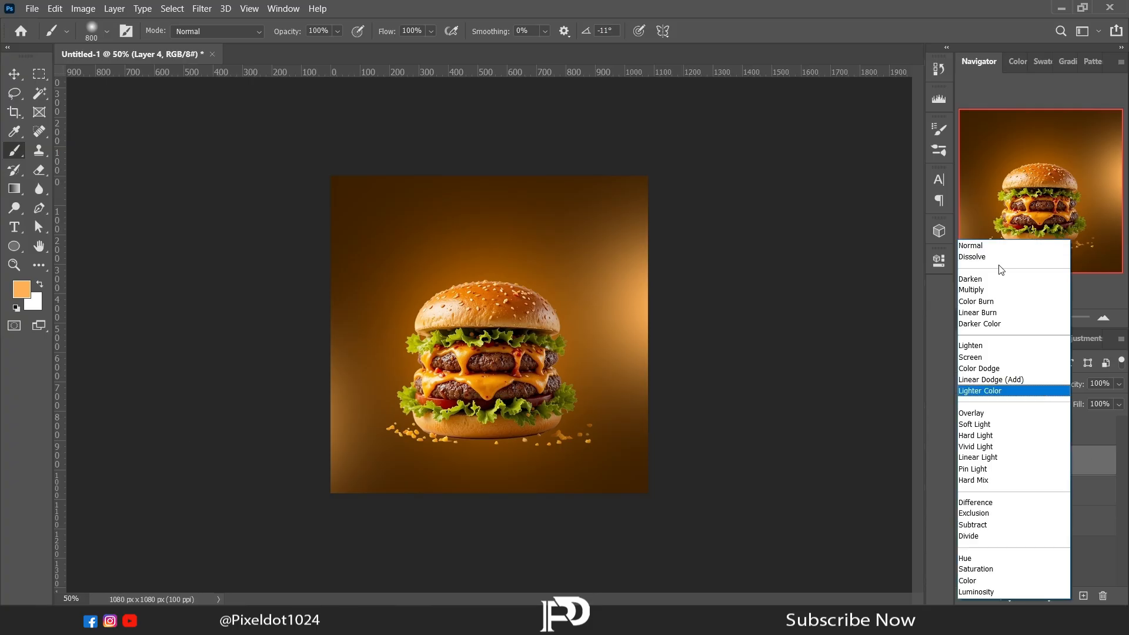
click(1005, 370)
key(v)
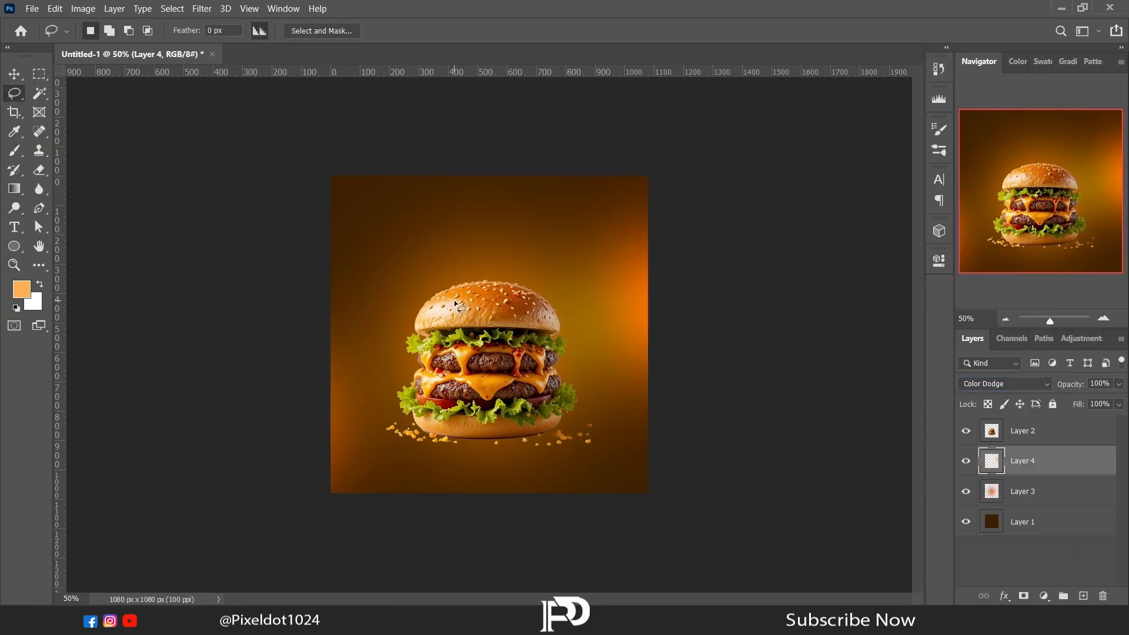
- Squash the light spots layer vertically, reposition it over the burger's height, and widen it slightly beyond the canvas sides
key(ctrl+t)
drag(500, 492, 491, 419)
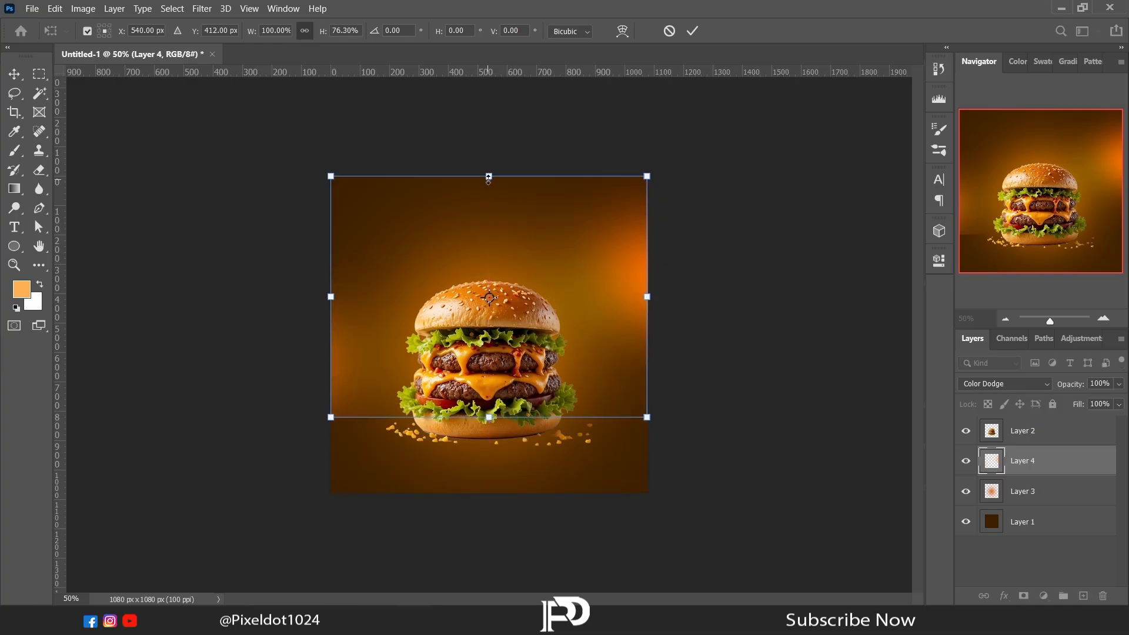
drag(488, 176, 488, 239)
drag(694, 374, 697, 361)
drag(607, 378, 608, 396)
drag(331, 358, 319, 359)
drag(650, 335, 659, 337)
mouse_move(698, 372)
mouse_down()
mouse_move(708, 353)
mouse_move(654, 334)
mouse_up()
key(Return)
key(l)
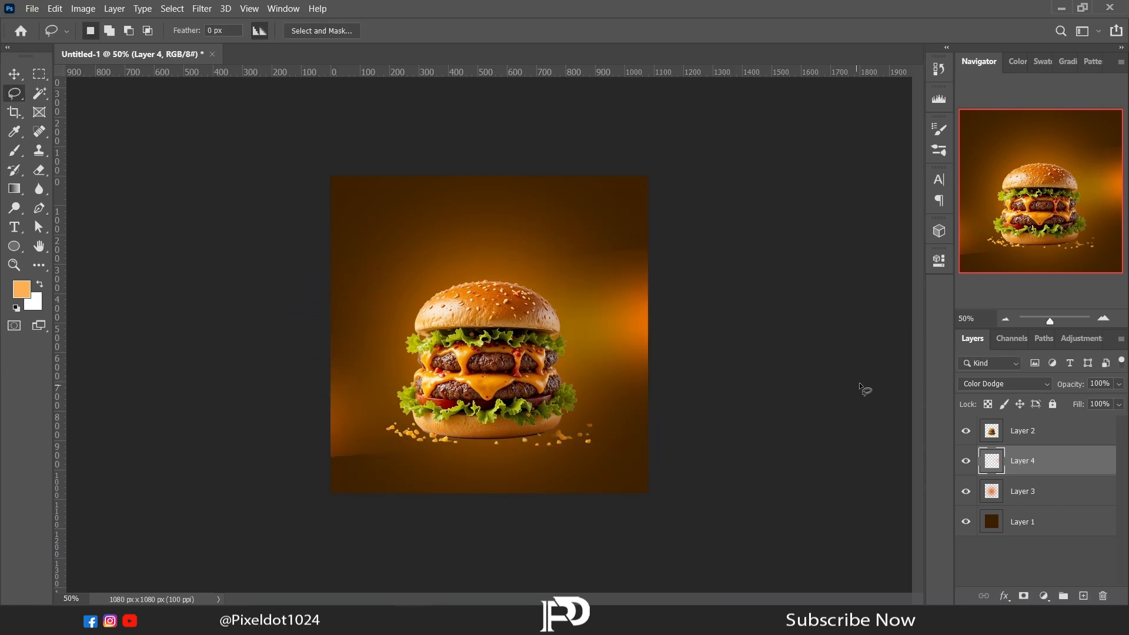
- Soften the hard cut edges of the light spots layer with a soft 275 px eraser
click(42, 171)
right_click(504, 353)
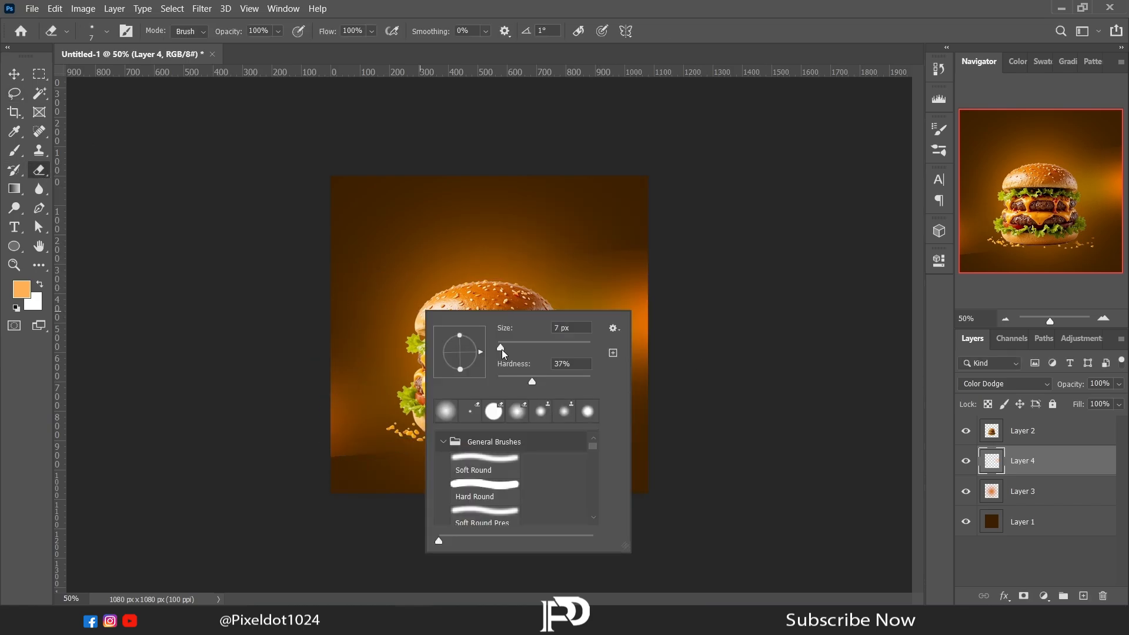
click(501, 379)
click(537, 240)
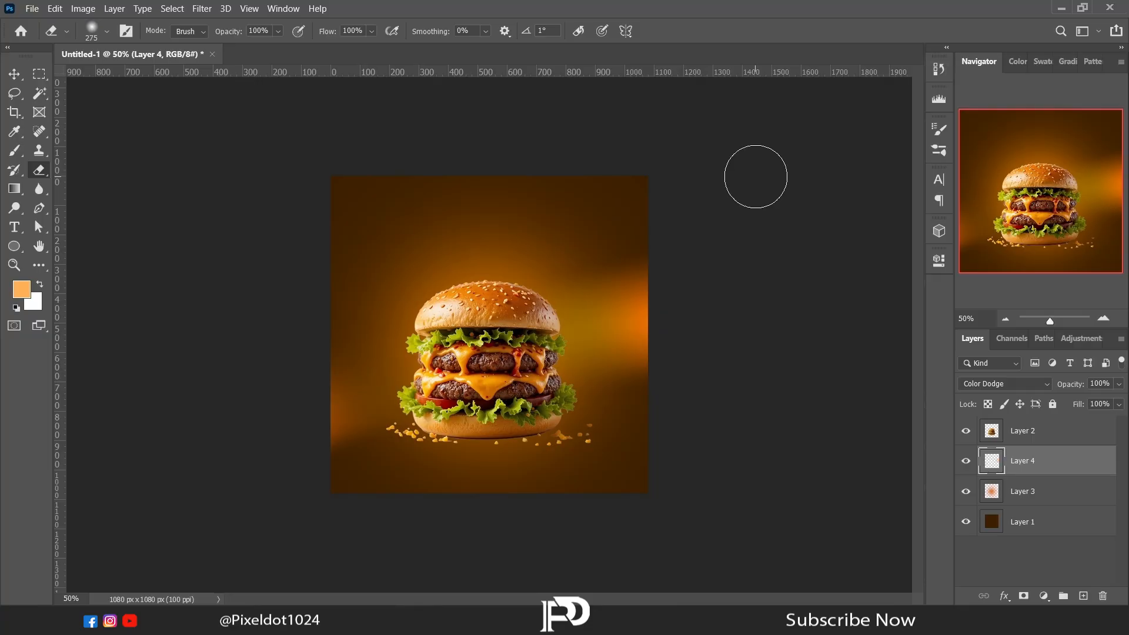
click(15, 93)
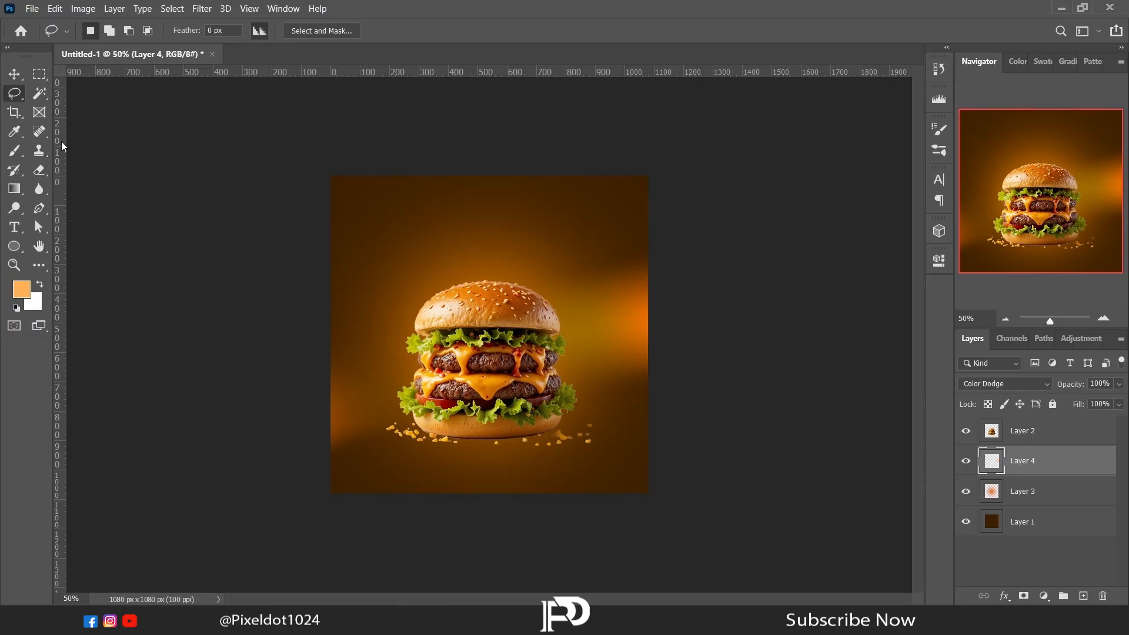
- Pick a darker brown as the foreground color and refill the Layer 1 background with it
click(1053, 531)
click(21, 289)
click(342, 482)
key(Return)
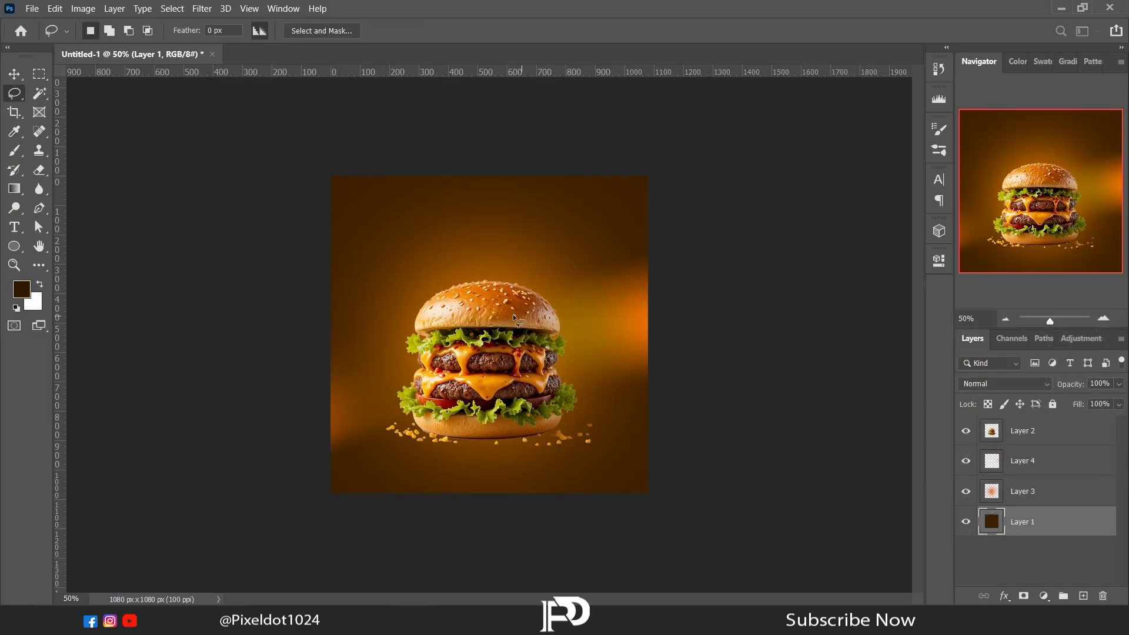
- Place the light-leaks-background-yellow-film-burn-dark-background image from the Post folder into the document
click(391, 620)
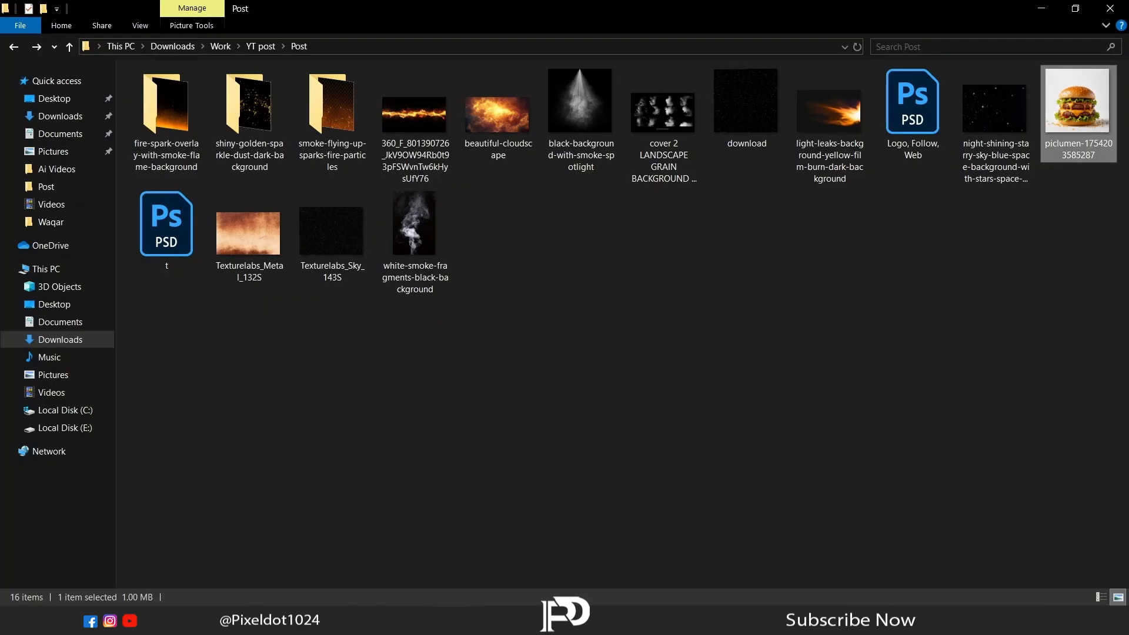
drag(832, 118, 416, 620)
drag(416, 582, 569, 334)
key(Return)
- Move the light-leaks layer directly beneath the burger layer and set its blend mode to Screen
drag(1053, 522, 1038, 446)
click(1002, 383)
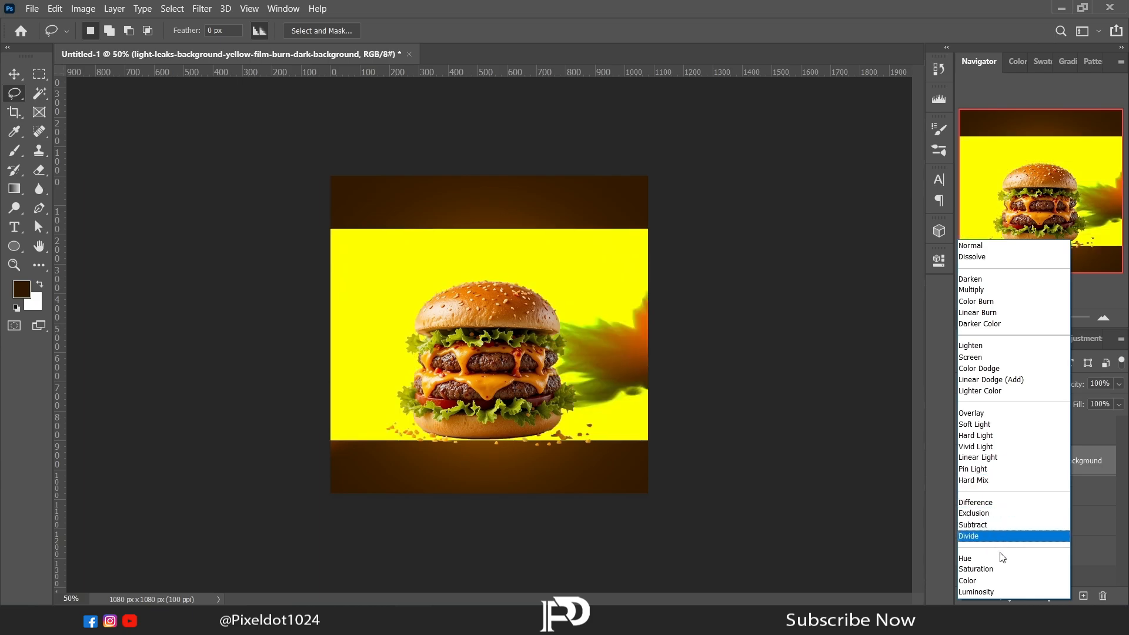
click(973, 357)
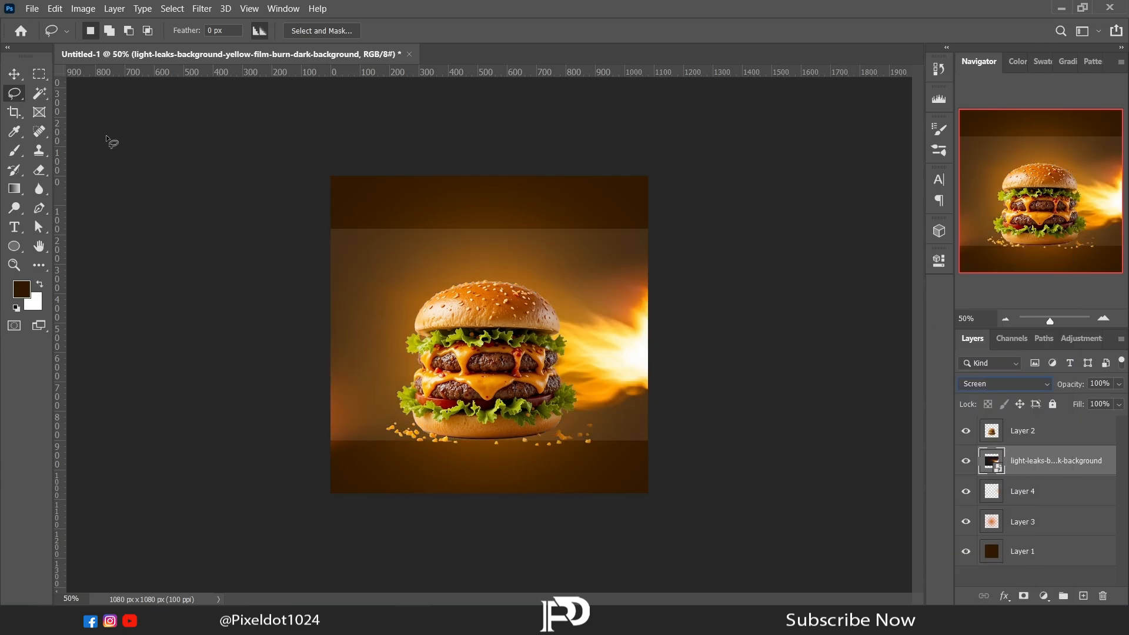
- Rasterize the light-leaks layer and erase its hard upper and lower edges with a soft 1000 px eraser
click(38, 170)
right_click(417, 339)
right_click(1036, 463)
click(867, 258)
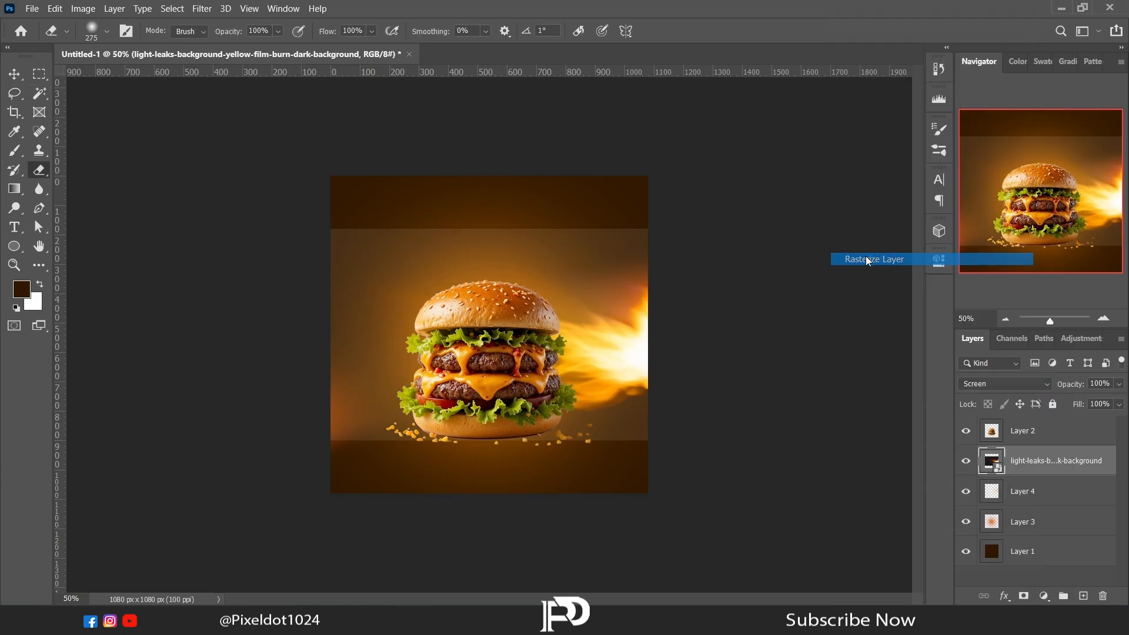
right_click(480, 292)
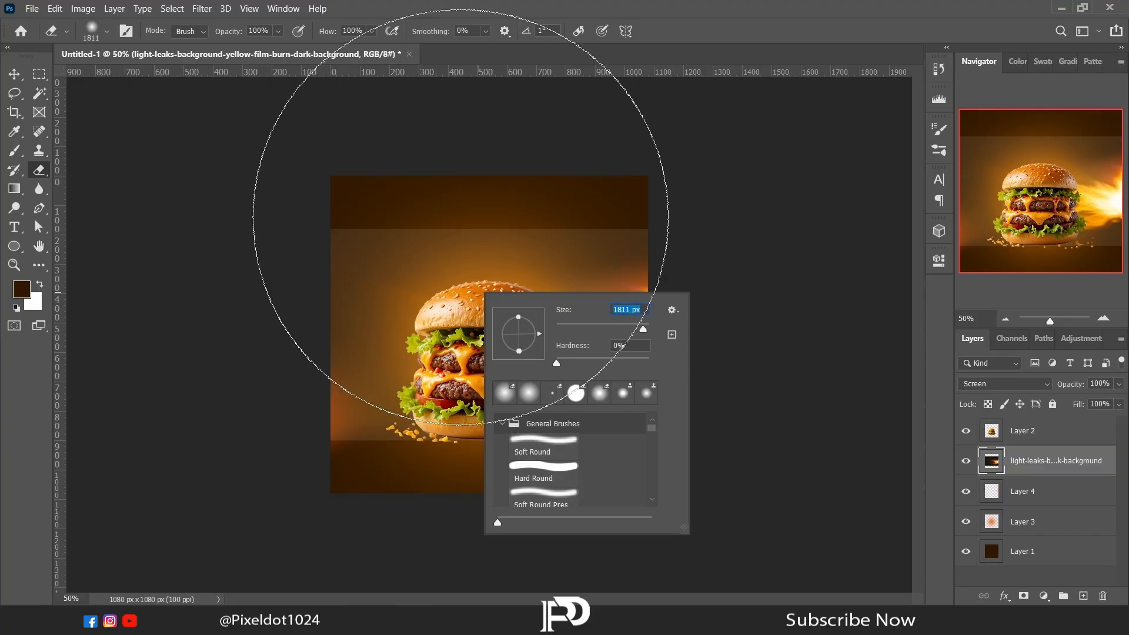
click(371, 163)
right_click(446, 274)
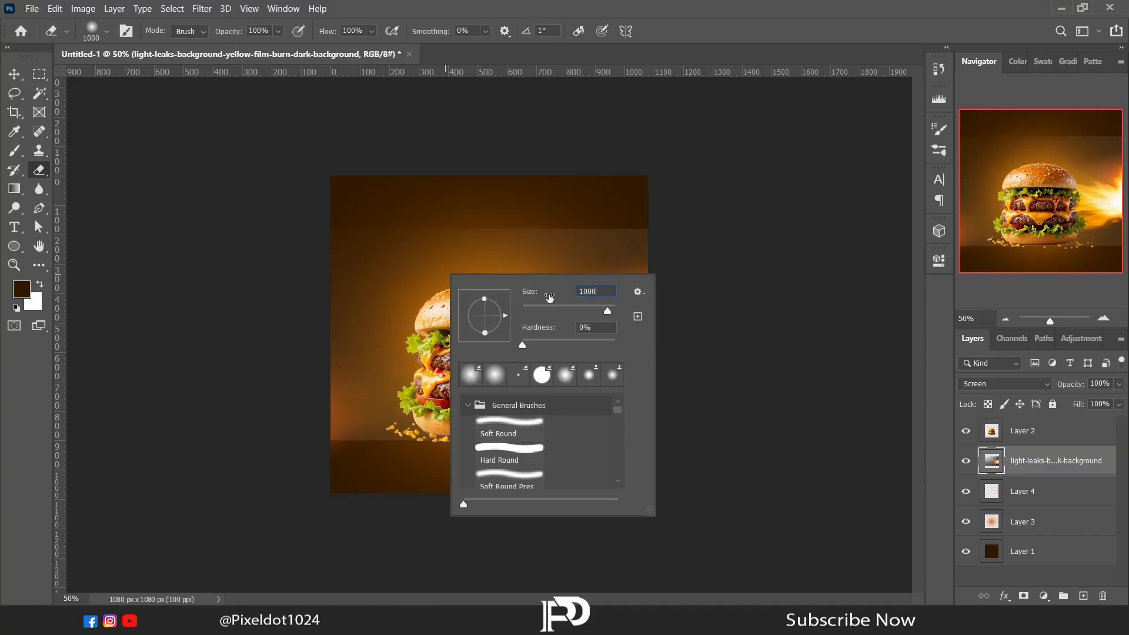
key(Return)
drag(646, 527, 386, 524)
drag(509, 153, 704, 105)
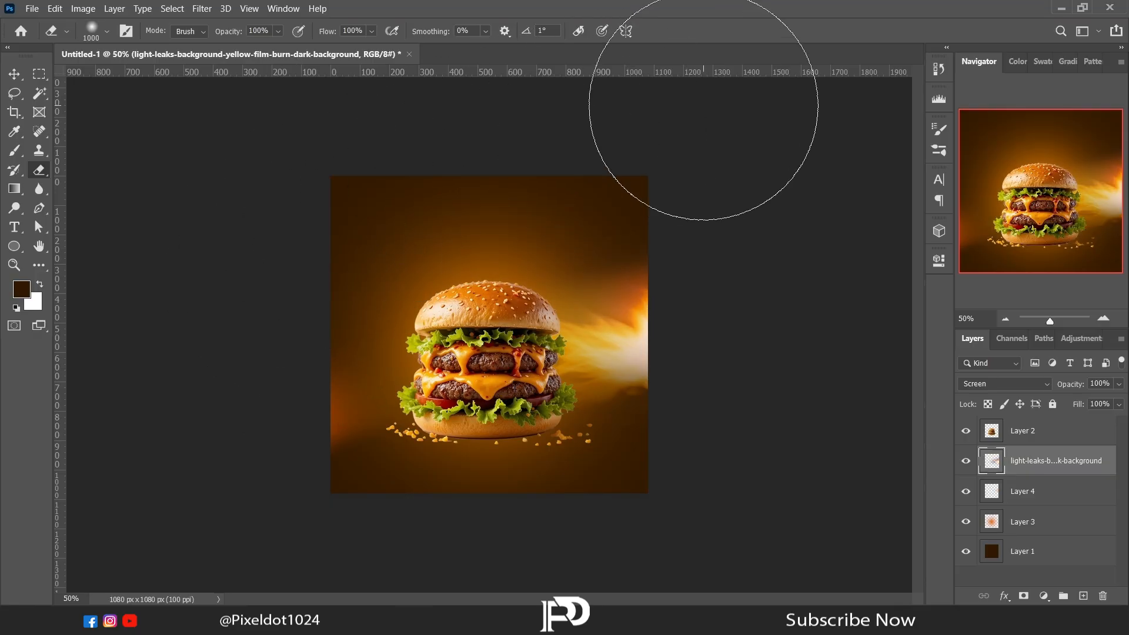
- Free-transform the light-leaks layer, rotating and repositioning it as a diagonal streak rising from the burger toward the right canvas edge
key(l)
right_click(513, 328)
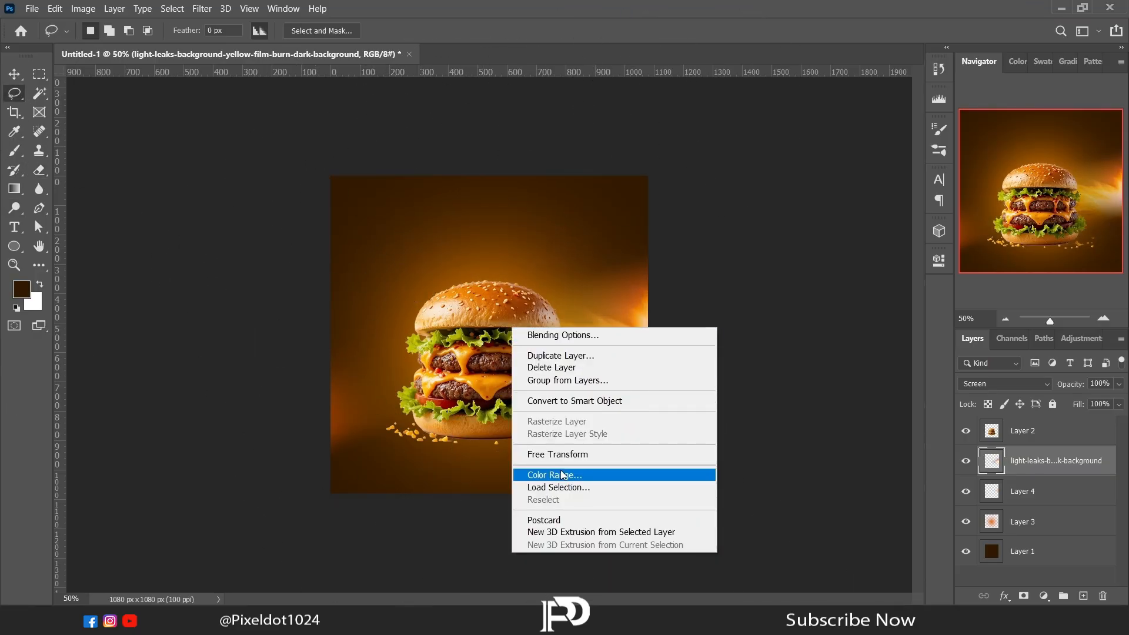
click(583, 454)
drag(694, 398, 710, 380)
drag(670, 401, 695, 414)
drag(734, 374, 738, 353)
drag(668, 378, 667, 362)
drag(357, 245, 348, 279)
drag(537, 363, 538, 371)
key(Return)
- Duplicate the light-leaks layer, flip the copy, and position it as a matching streak at the canvas's lower-left corner
key(ctrl+j)
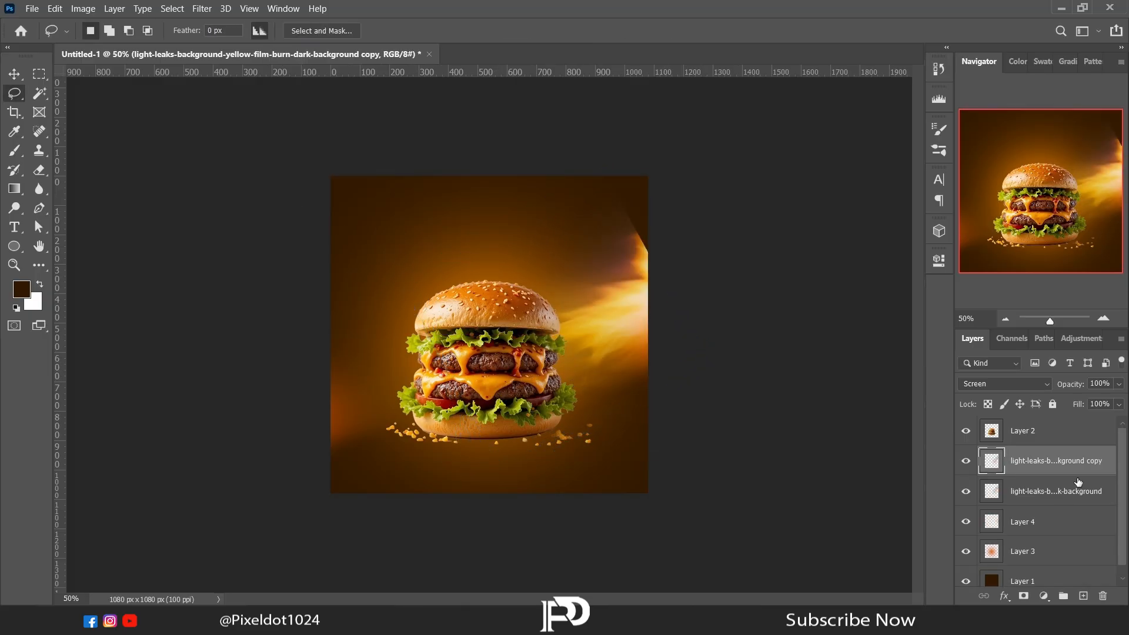
right_click(411, 277)
click(463, 400)
drag(463, 399, 366, 440)
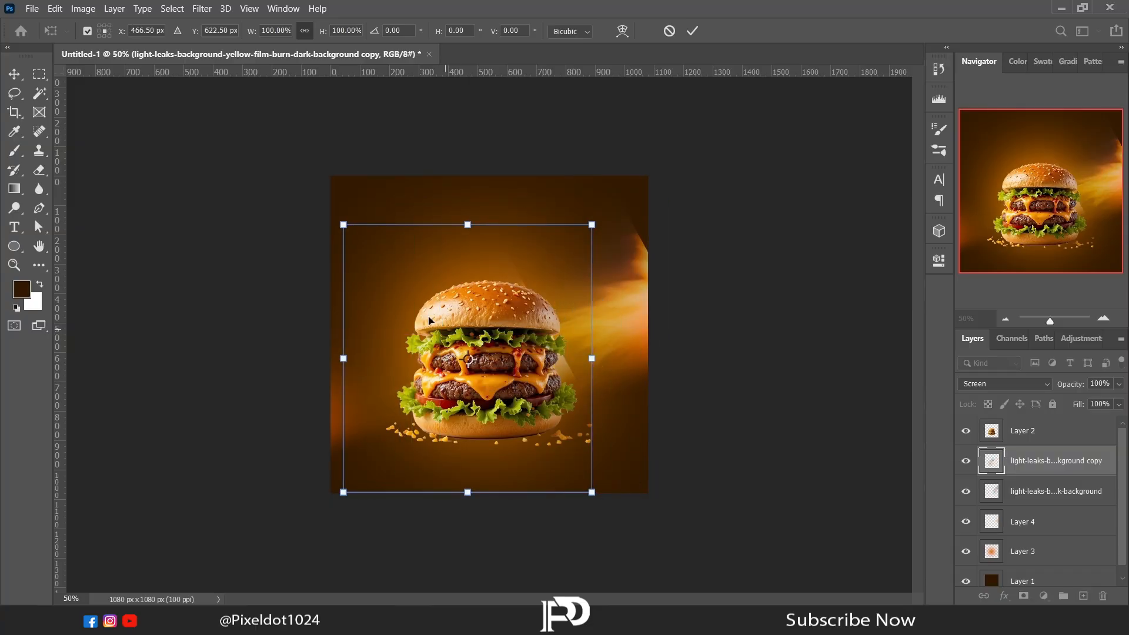
right_click(431, 319)
click(484, 577)
right_click(410, 363)
click(438, 343)
drag(437, 353, 361, 416)
key(Return)
- Move the original light-leaks layer up and to the right and rotate it slightly to align with the opposite streak
click(1042, 492)
right_click(613, 288)
click(643, 414)
drag(621, 474, 623, 475)
drag(608, 388, 638, 357)
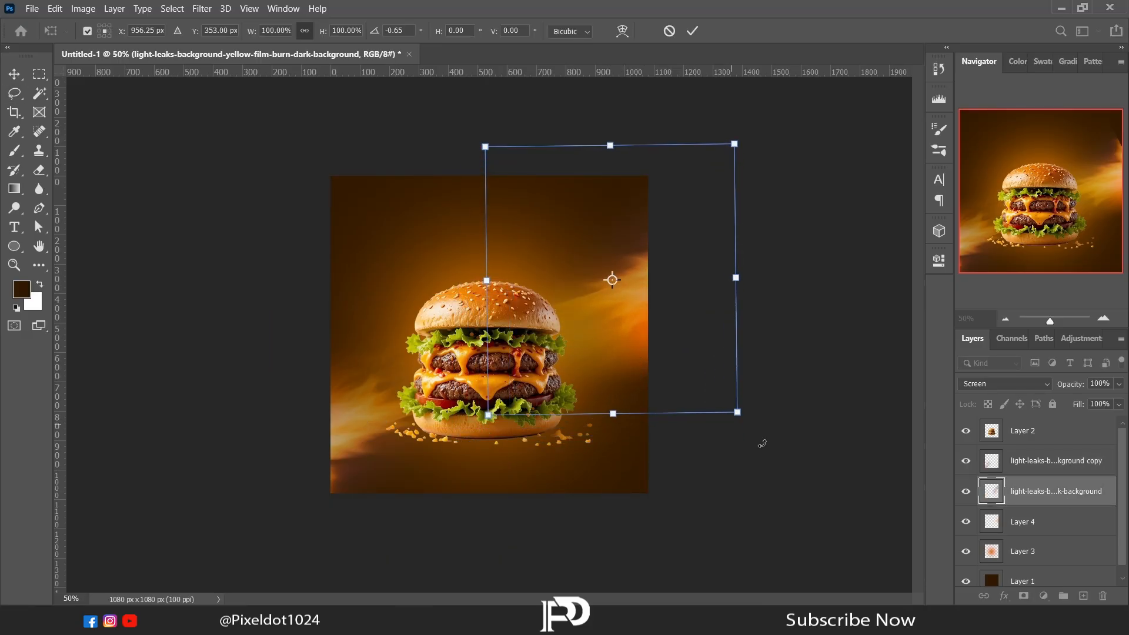
drag(762, 442, 795, 439)
key(Return)
key(l)
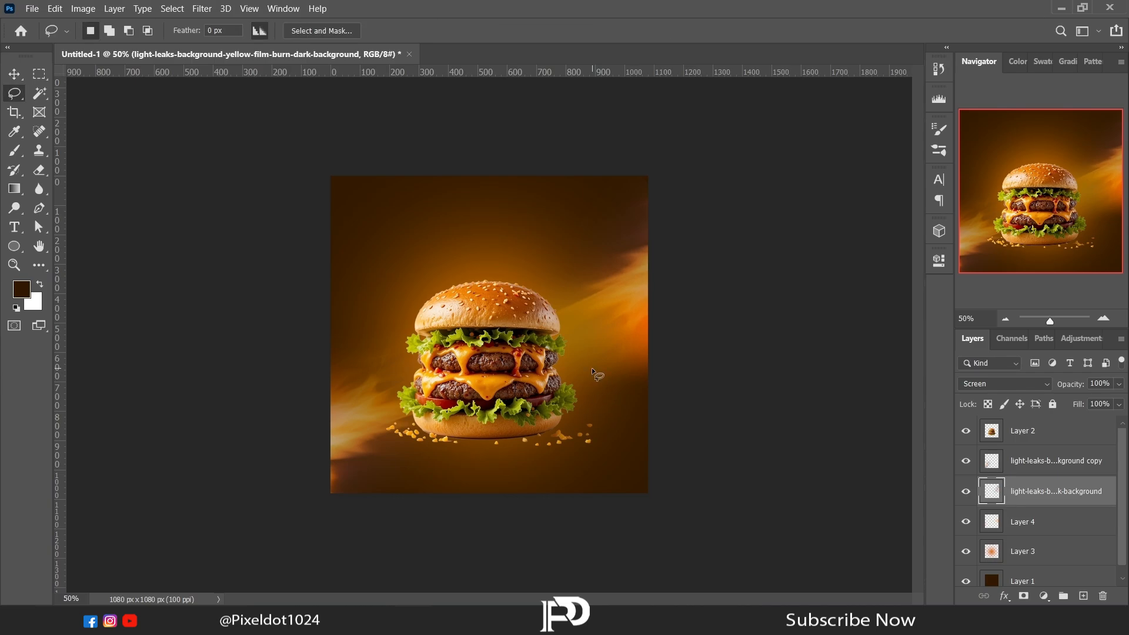
- Place the beautiful-cloudscape image from the Post folder and set its blend mode to Color Dodge
key(alt+Tab)
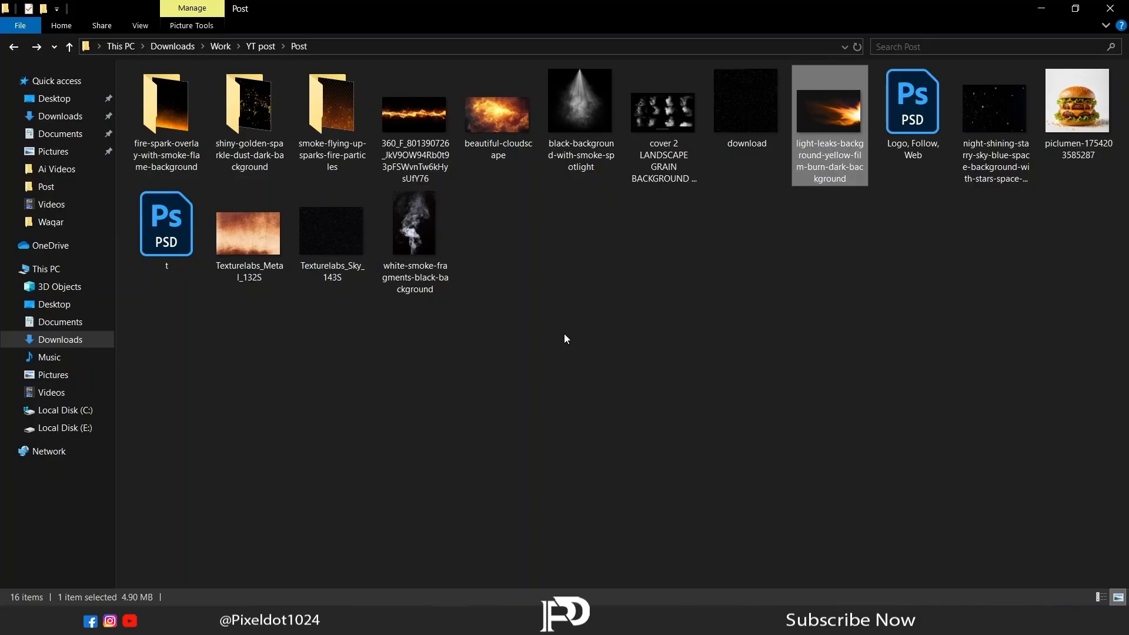
drag(499, 122, 475, 464)
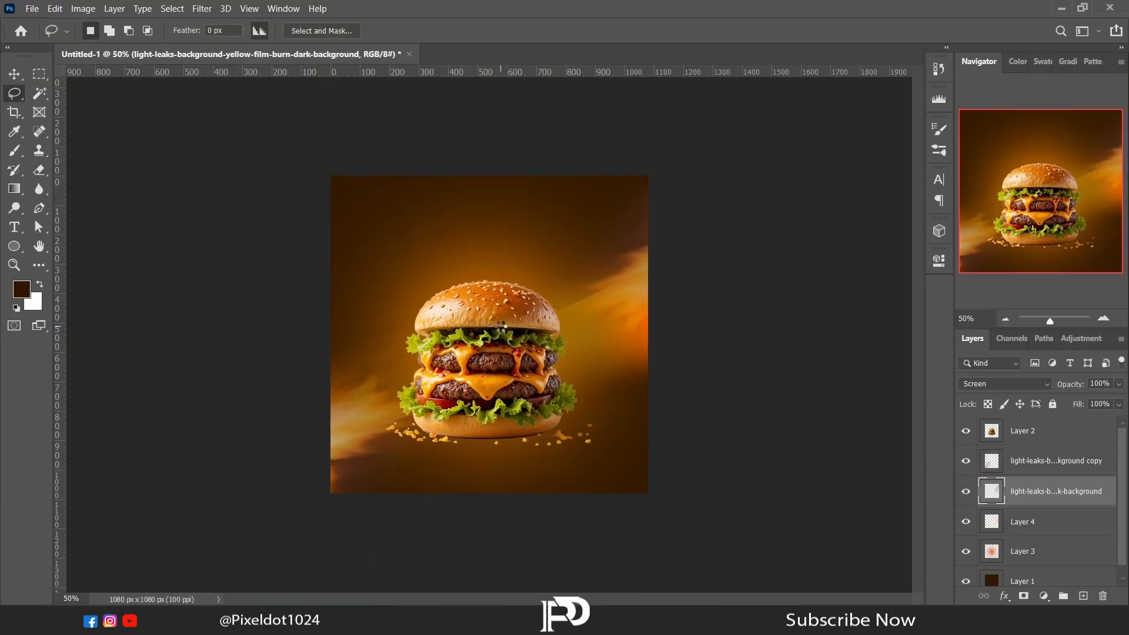
drag(503, 327, 504, 327)
key(Return)
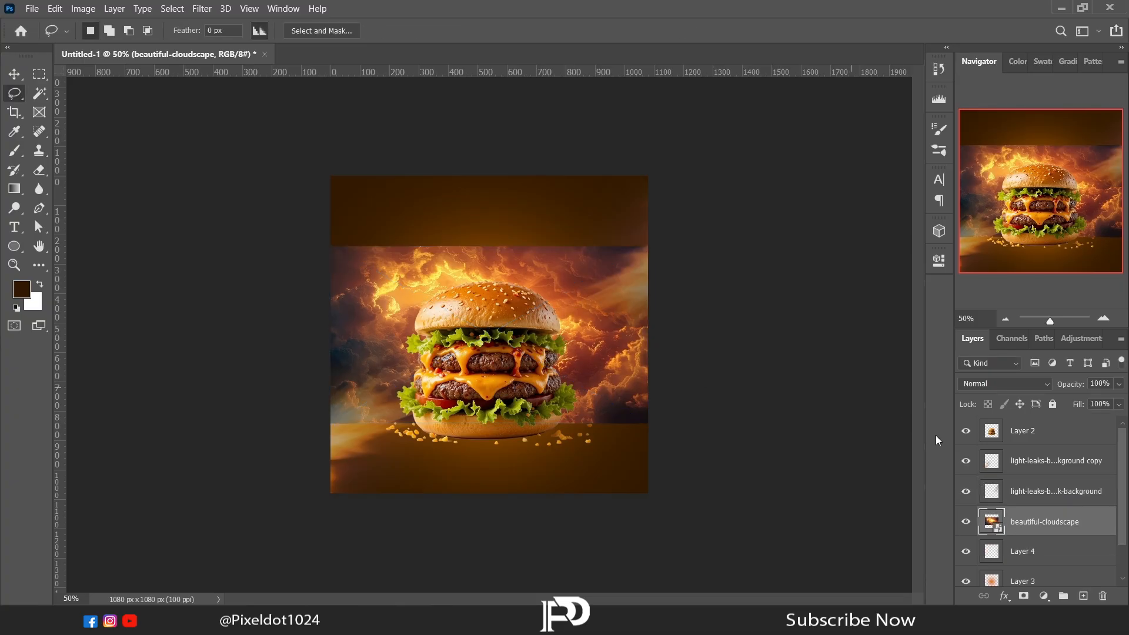
click(1045, 384)
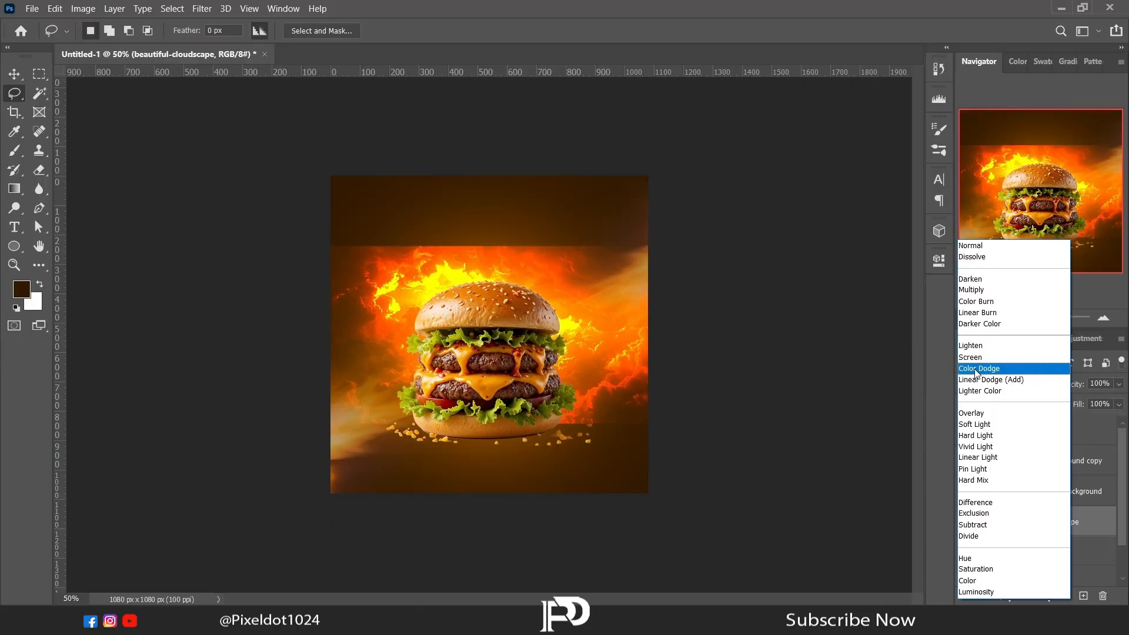
click(977, 369)
- Rasterize the beautiful-cloudscape layer and erase its hard edges with the soft 1000 px eraser
key(e)
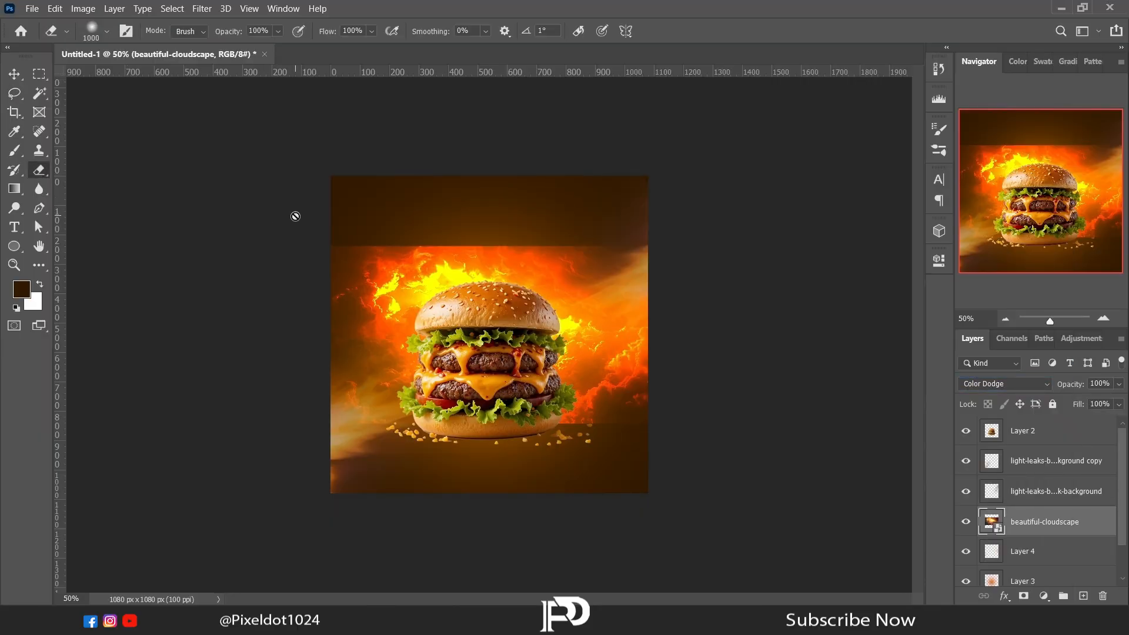
right_click(1050, 515)
click(935, 267)
drag(327, 164, 775, 150)
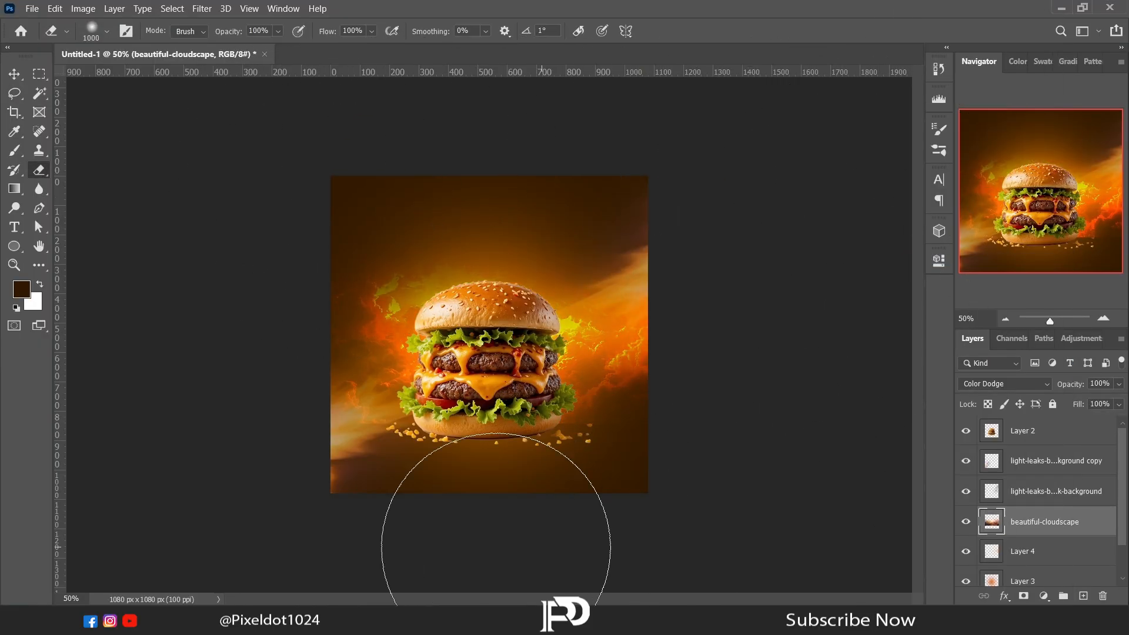
- Rotate the beautiful-cloudscape layer about -26° and lower it behind the burger to follow the diagonal light
key(w)
right_click(464, 322)
click(500, 447)
drag(719, 399, 744, 297)
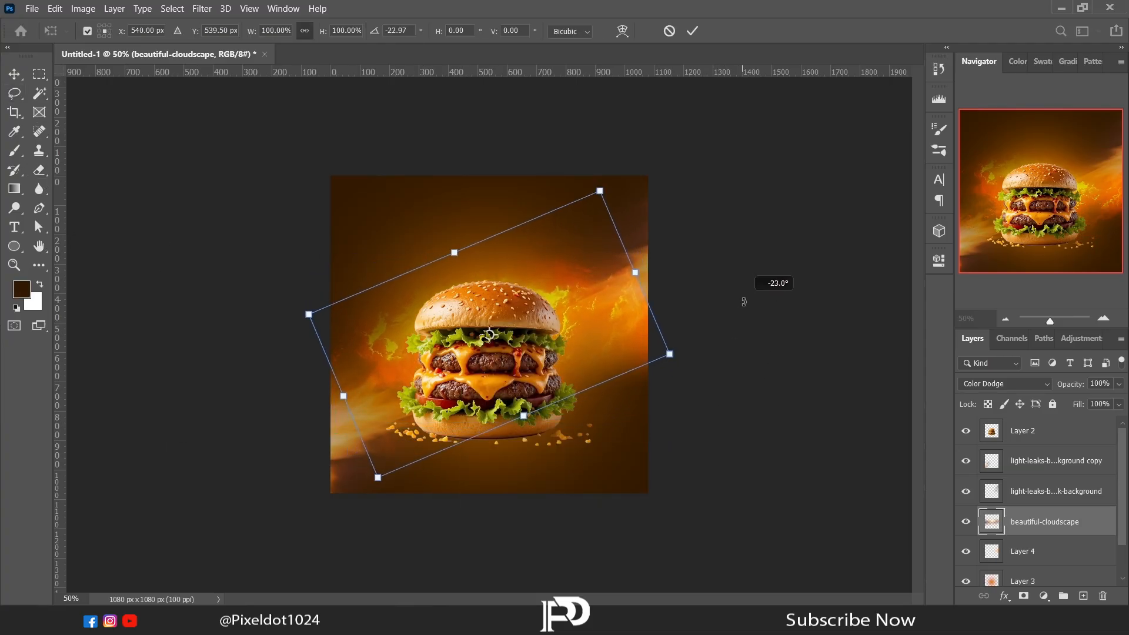
drag(604, 319, 605, 347)
drag(750, 315, 756, 301)
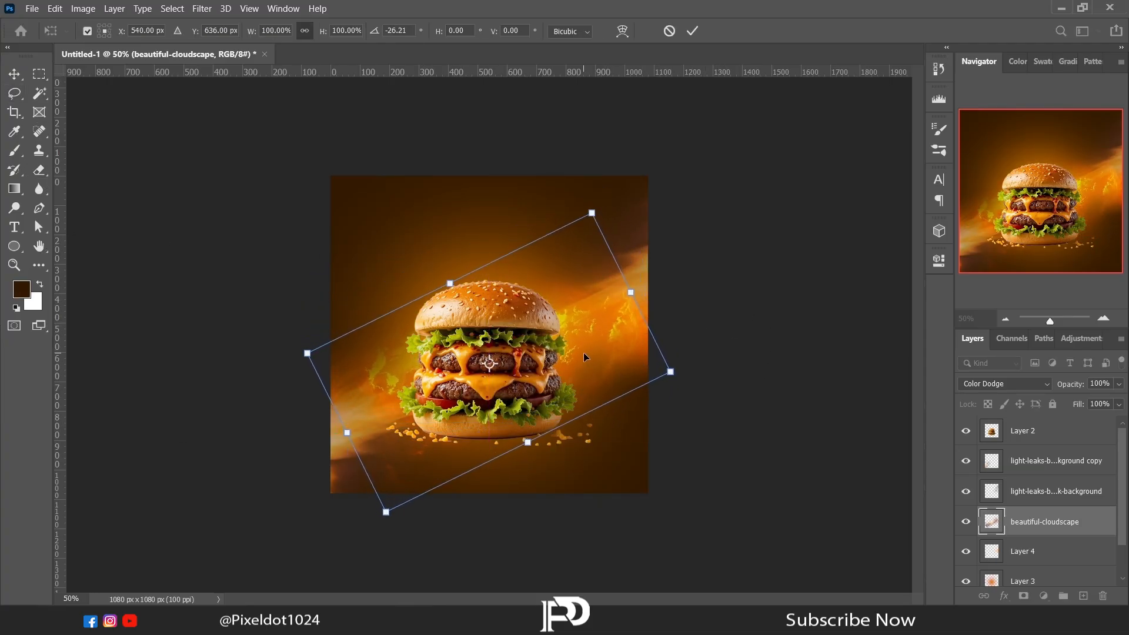
key(Return)
- Widen the beautiful-cloudscape layer to about 109%, rotate it about -11° more and shift it to the right
right_click(594, 326)
click(631, 450)
drag(671, 364, 703, 365)
drag(774, 424, 781, 372)
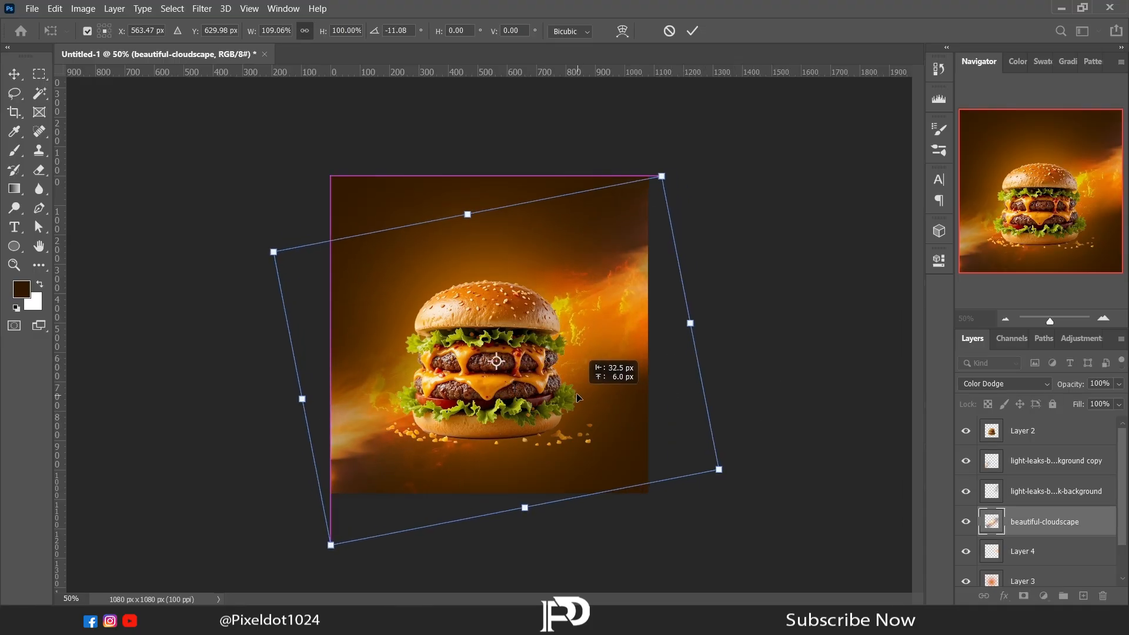
key(Return)
- Soften the cloudscape flames with the 1000 px eraser, and shift the layer up and to the right
key(e)
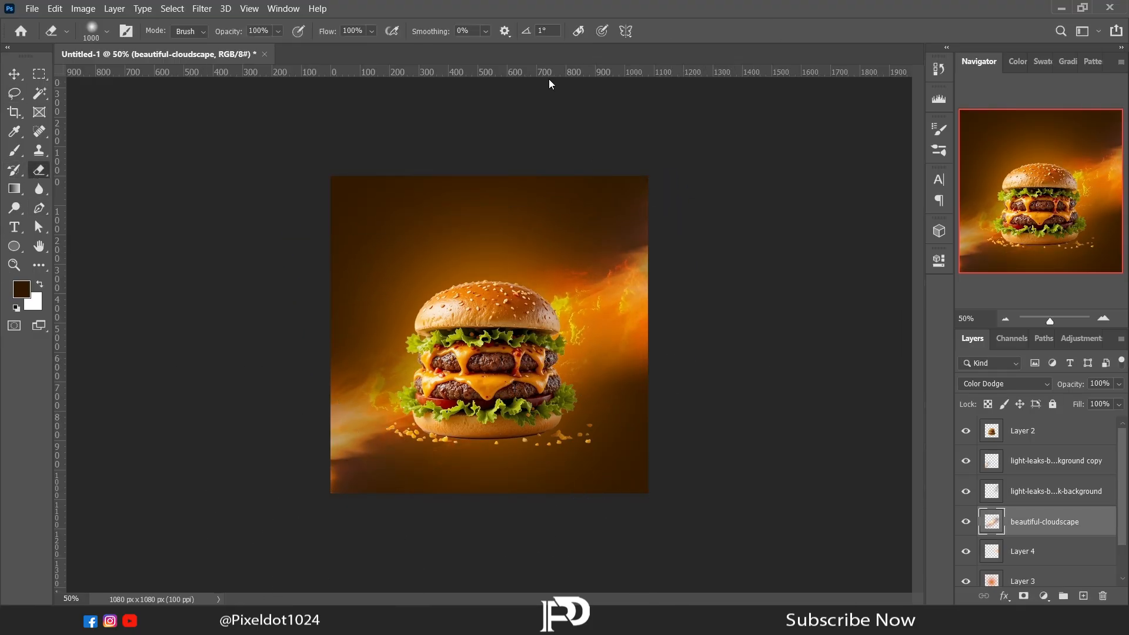
right_click(480, 349)
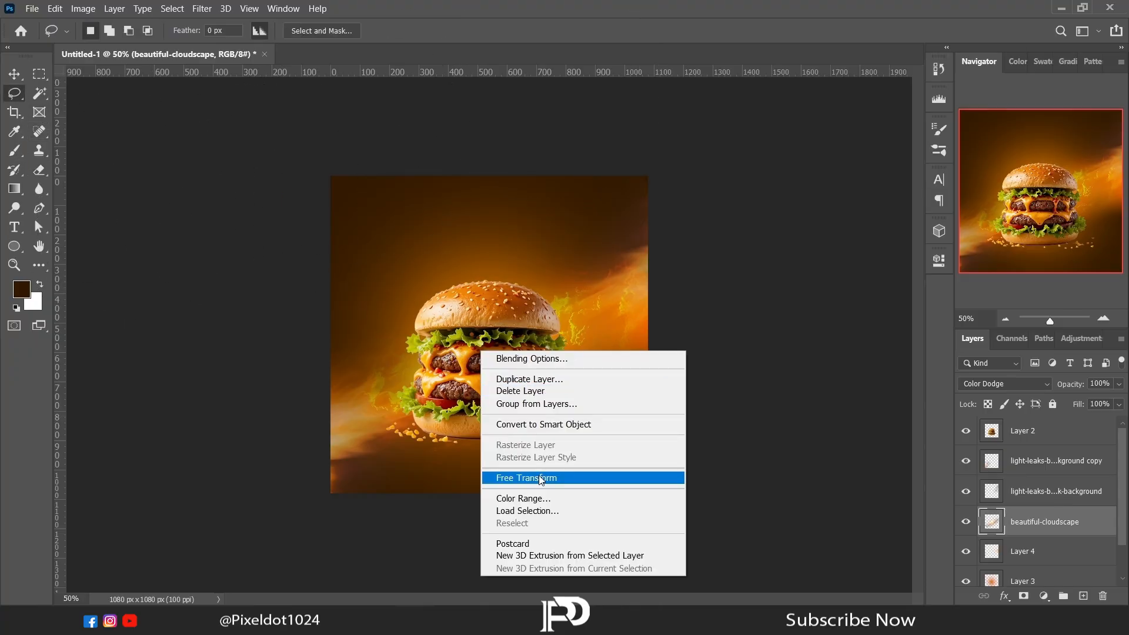
click(539, 476)
drag(541, 422, 574, 359)
key(Return)
key(l)
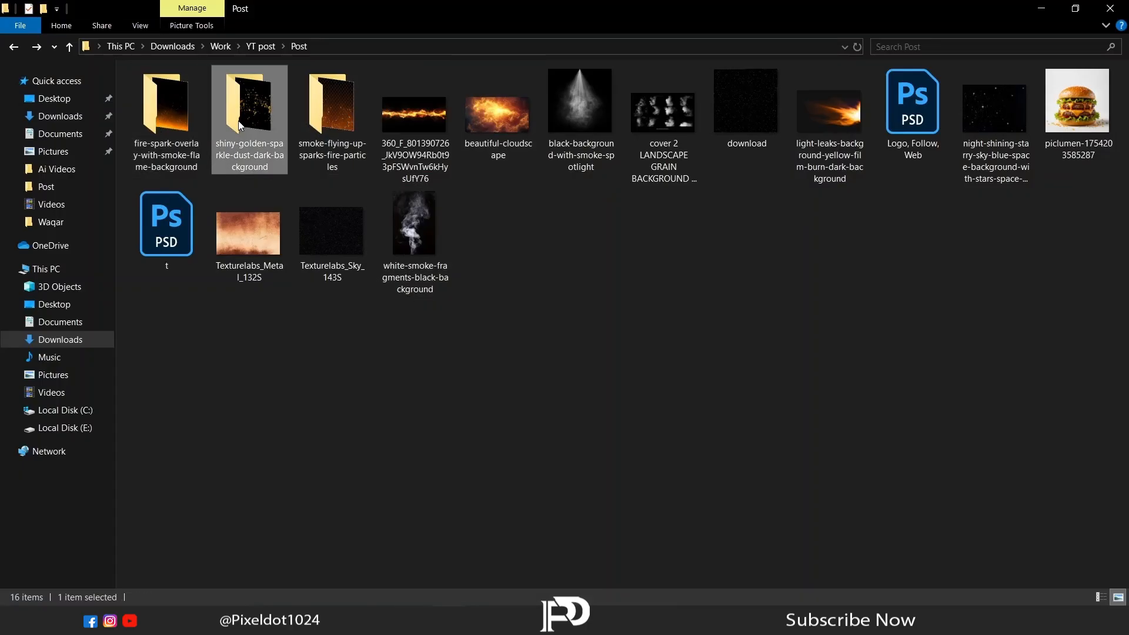
- Place the image from the shiny-golden-sparkle-dust-dark-background folder, scale it to the canvas width and set its blend mode to Screen
double_click(256, 119)
drag(192, 121, 449, 454)
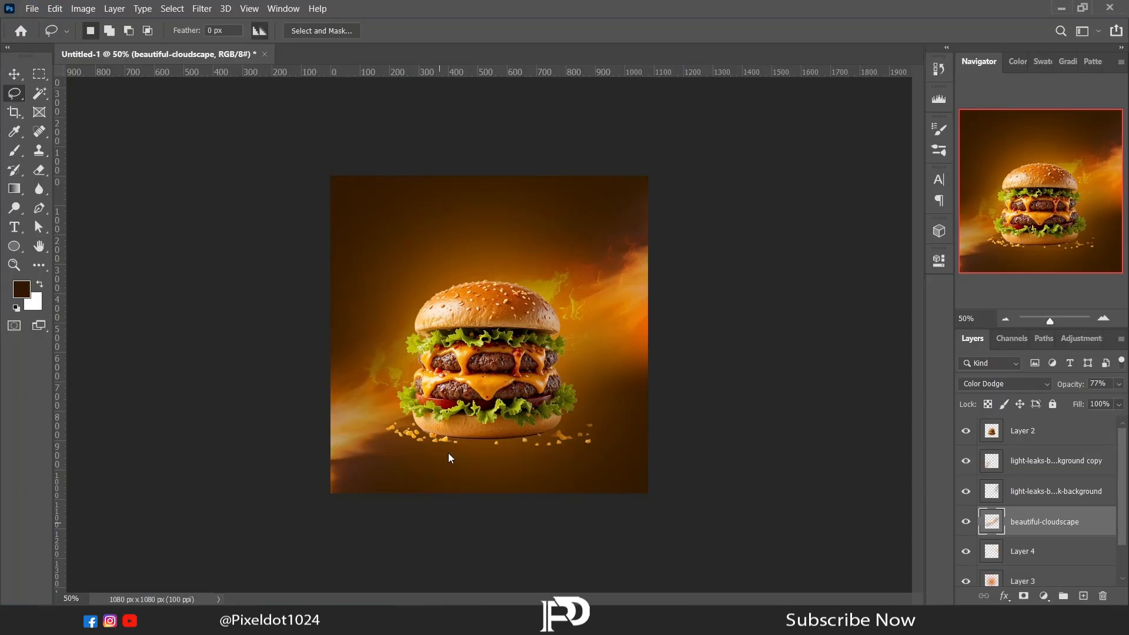
drag(591, 393, 637, 452)
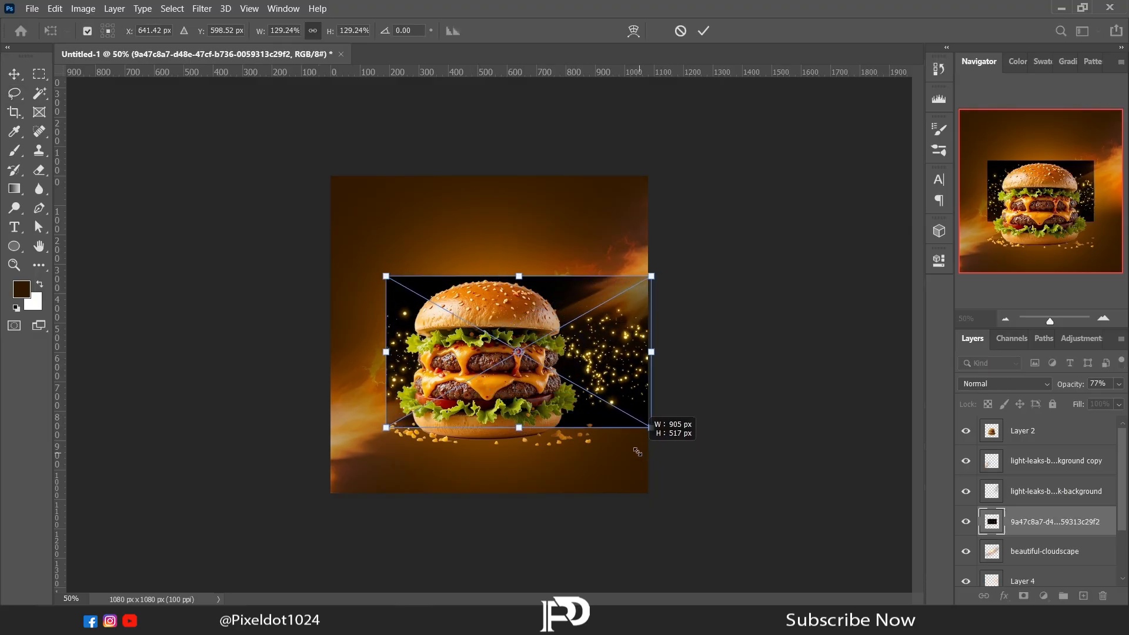
drag(385, 277, 331, 242)
key(Return)
key(l)
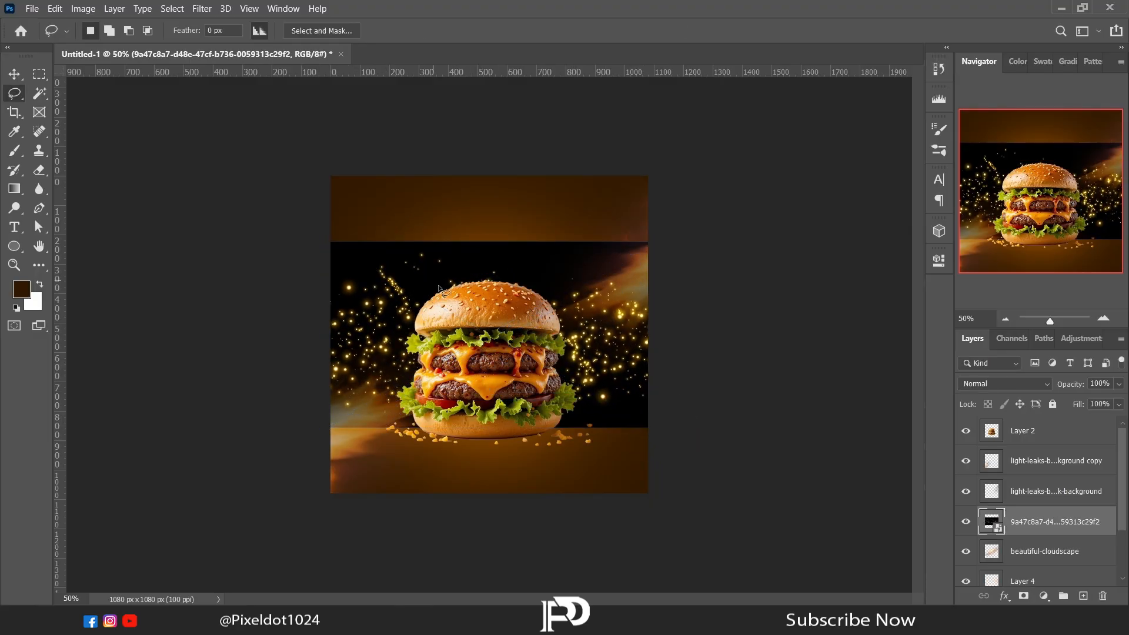
click(1039, 387)
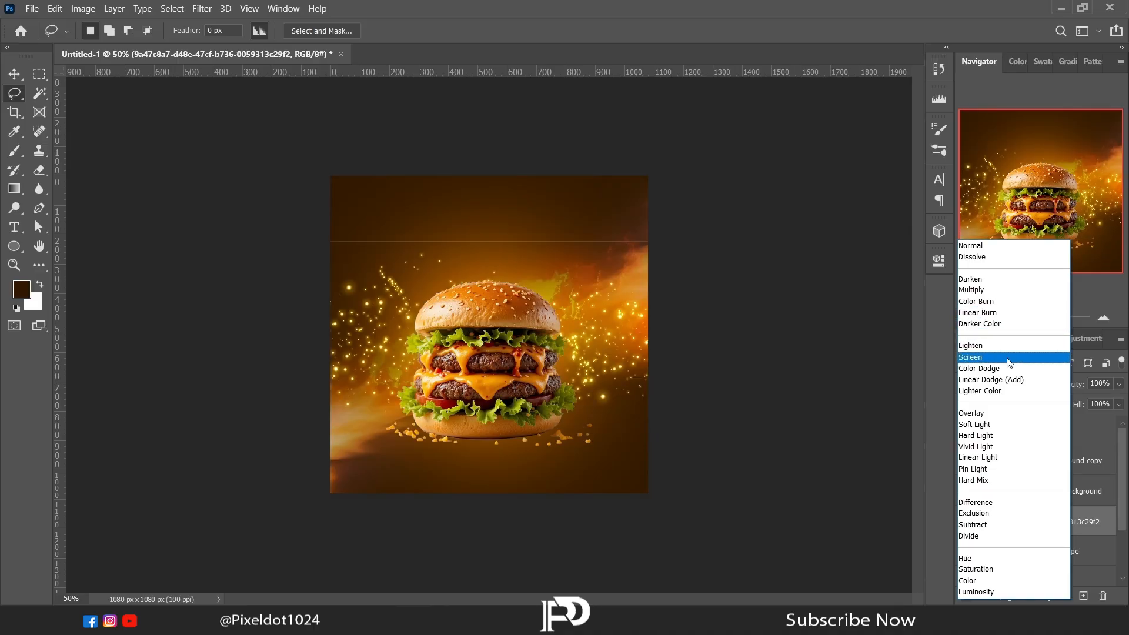
click(983, 357)
- Rasterize the sparkle layer and erase the thin line along its upper edge with a soft 168 px eraser
click(34, 171)
right_click(1035, 522)
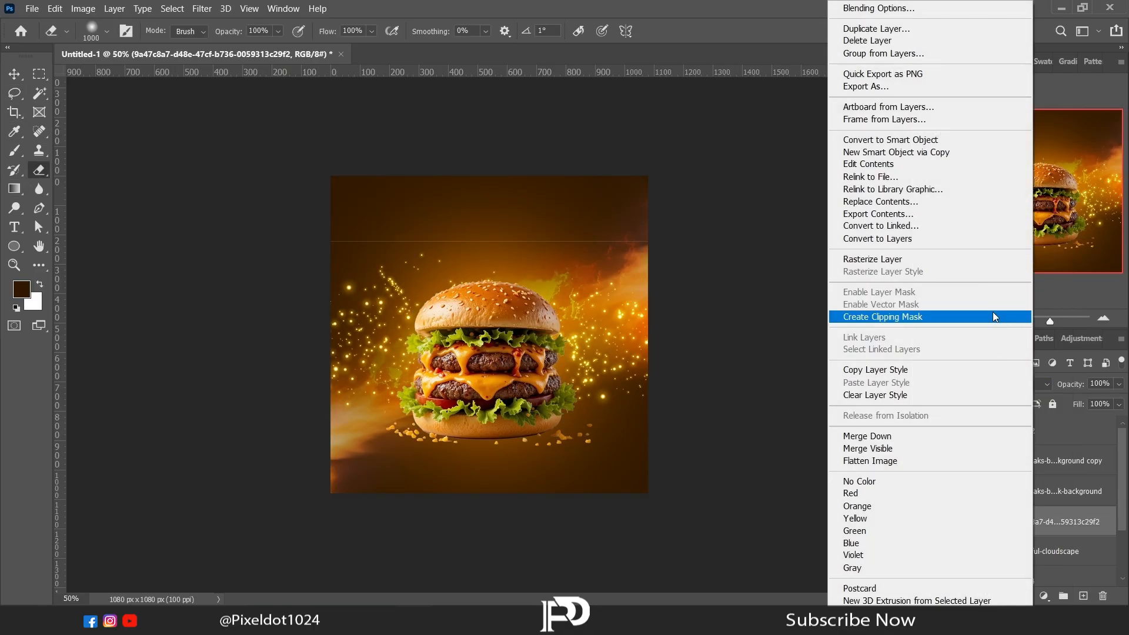
click(941, 259)
right_click(470, 273)
drag(332, 221, 478, 220)
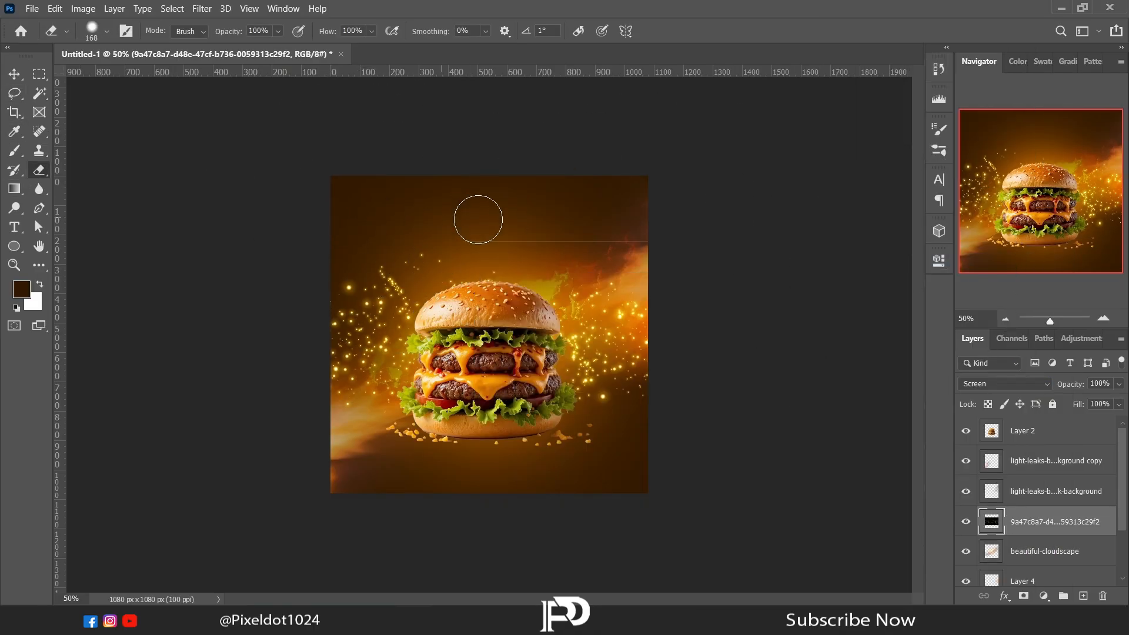
- Rotate and widen the sparkle layer to follow the diagonal light streaks, and reduce its opacity
click(9, 103)
right_click(561, 331)
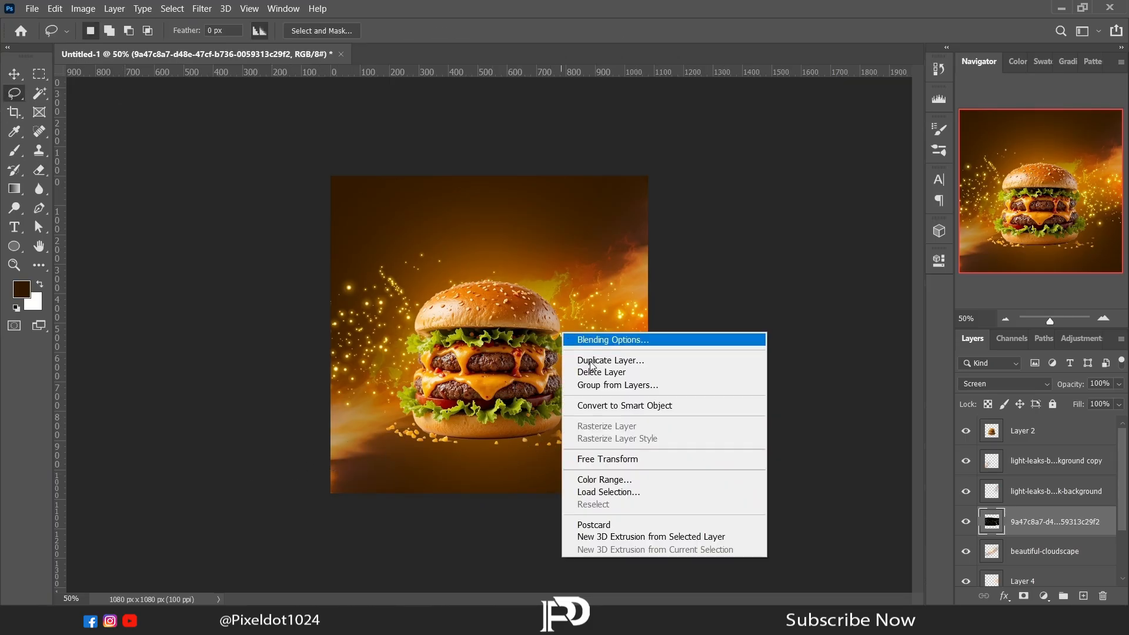
click(655, 460)
drag(655, 461, 727, 345)
drag(320, 381, 292, 383)
drag(648, 294, 675, 288)
key(Return)
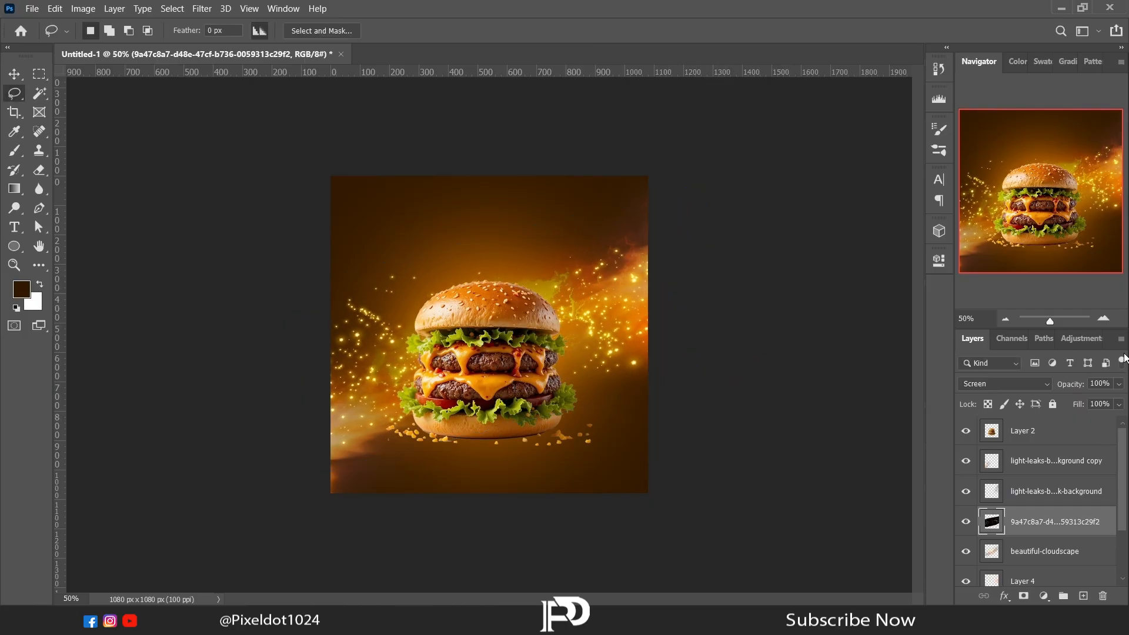
drag(1078, 404, 1078, 404)
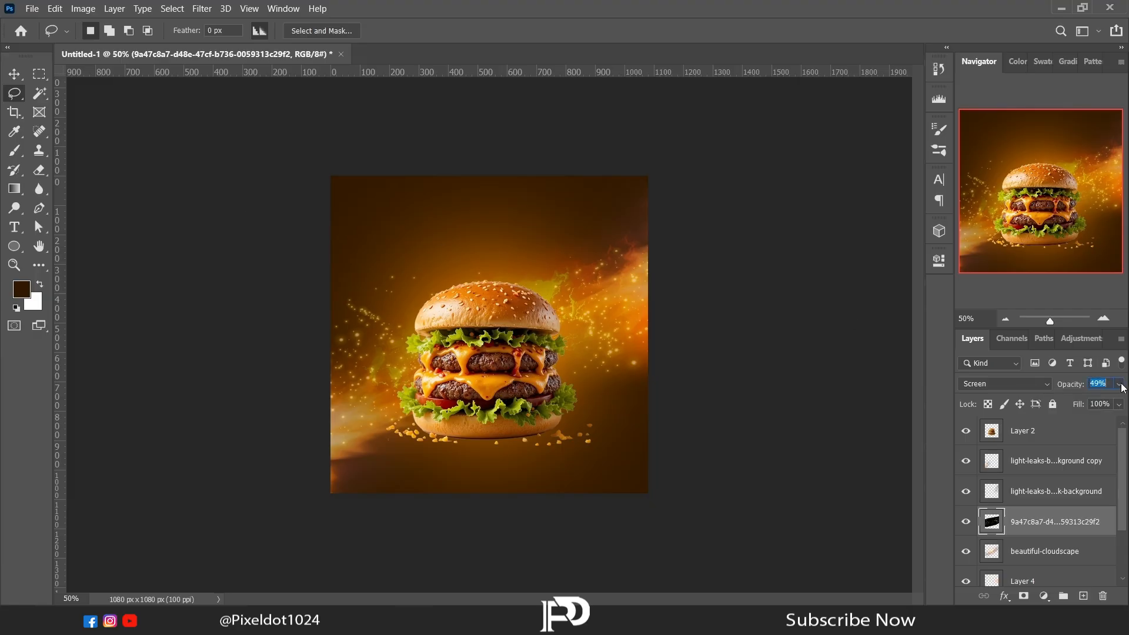
drag(1068, 402, 1074, 401)
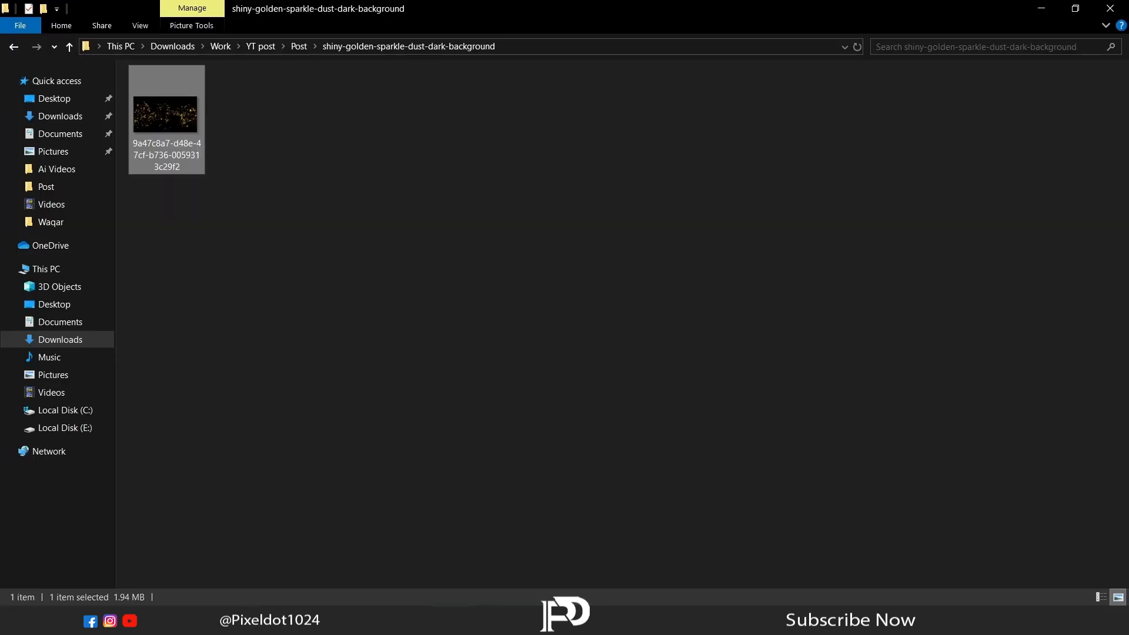
- Place the cover 2 LANDSCAPE GRAIN BACKGROUND smoke image at the top of the canvas and move its layer above Layer 2
click(13, 46)
click(663, 118)
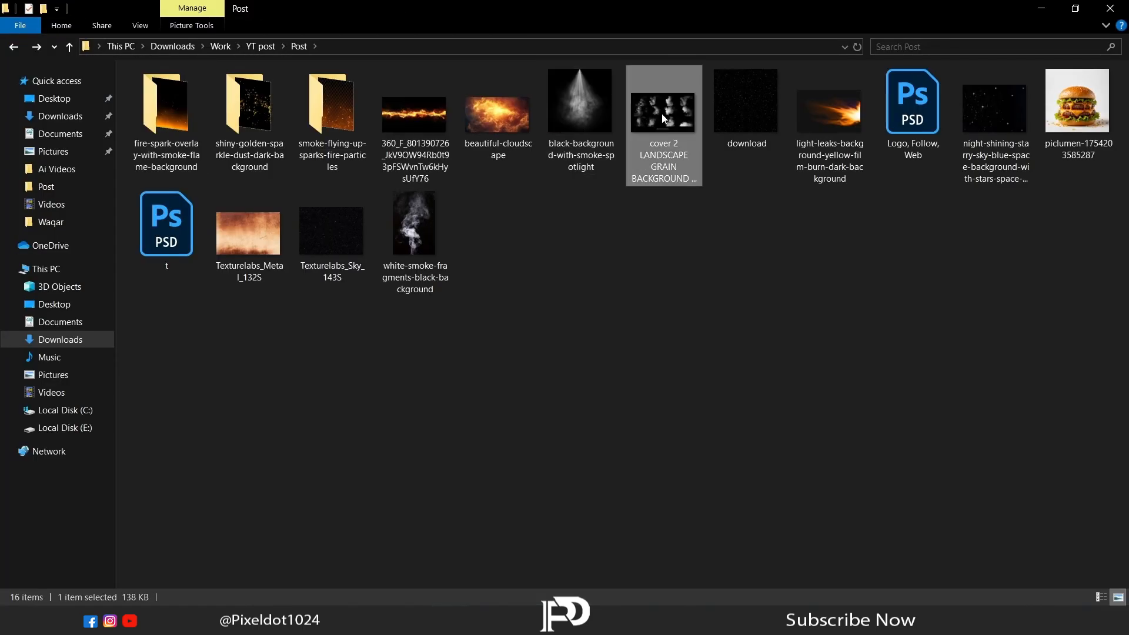
drag(662, 114, 489, 351)
drag(523, 318, 528, 257)
key(Return)
drag(1017, 517, 1010, 429)
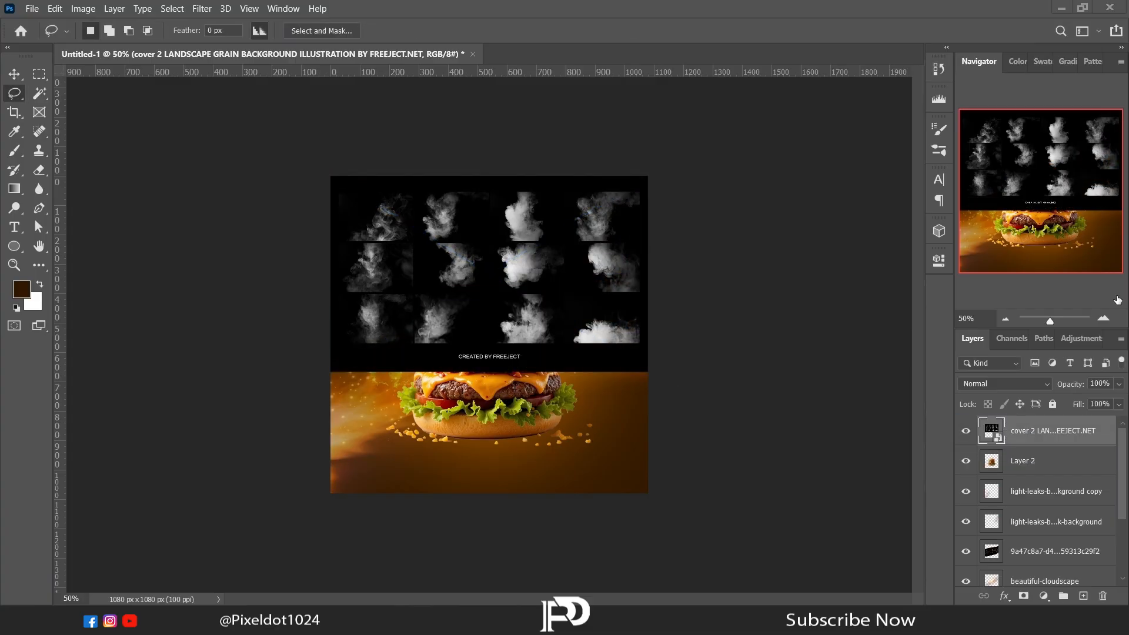
- Rasterize the smoke sheet, cut the puff in its first row and first column to a new layer, and hide that layer
click(1105, 320)
click(1105, 319)
scroll(917, 346, up, 3)
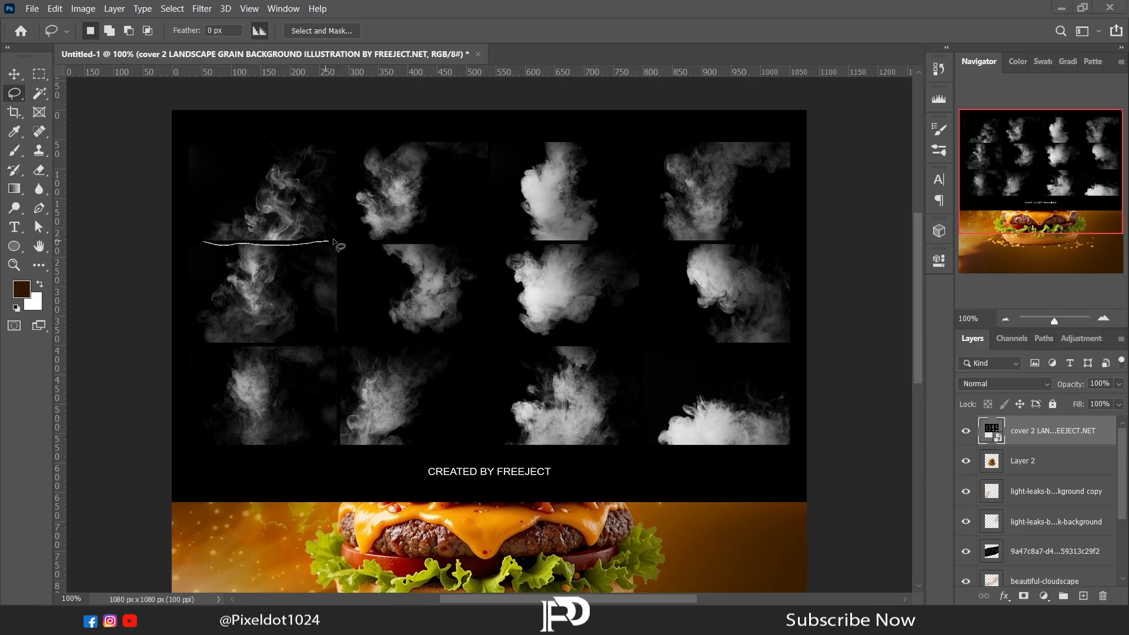
drag(205, 238, 207, 240)
right_click(256, 224)
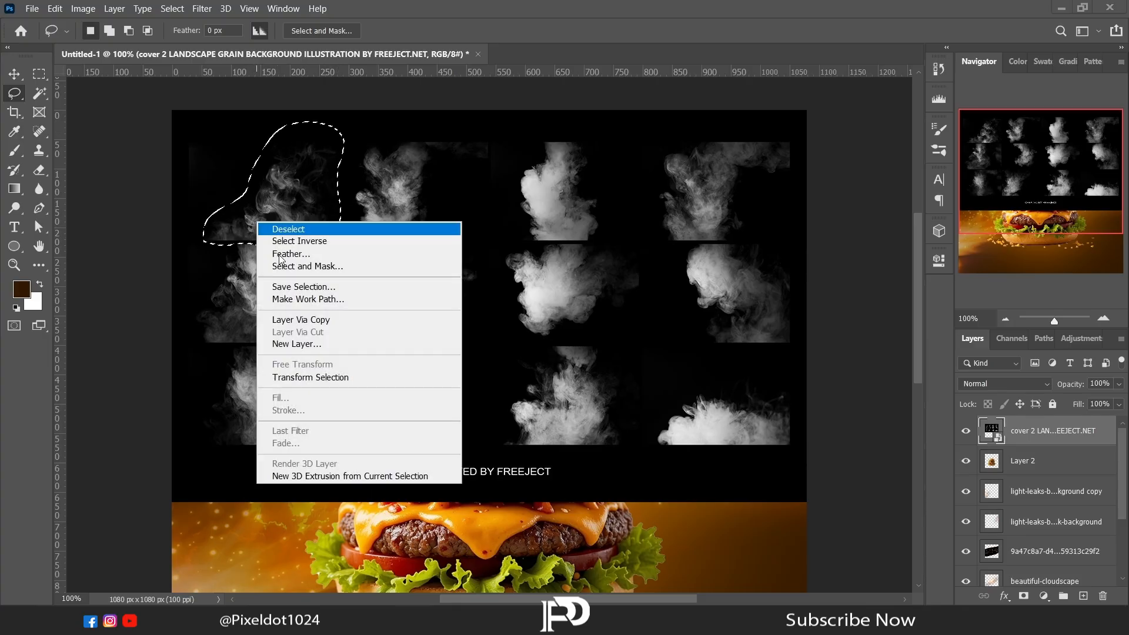
right_click(1017, 430)
click(882, 260)
right_click(312, 199)
click(348, 308)
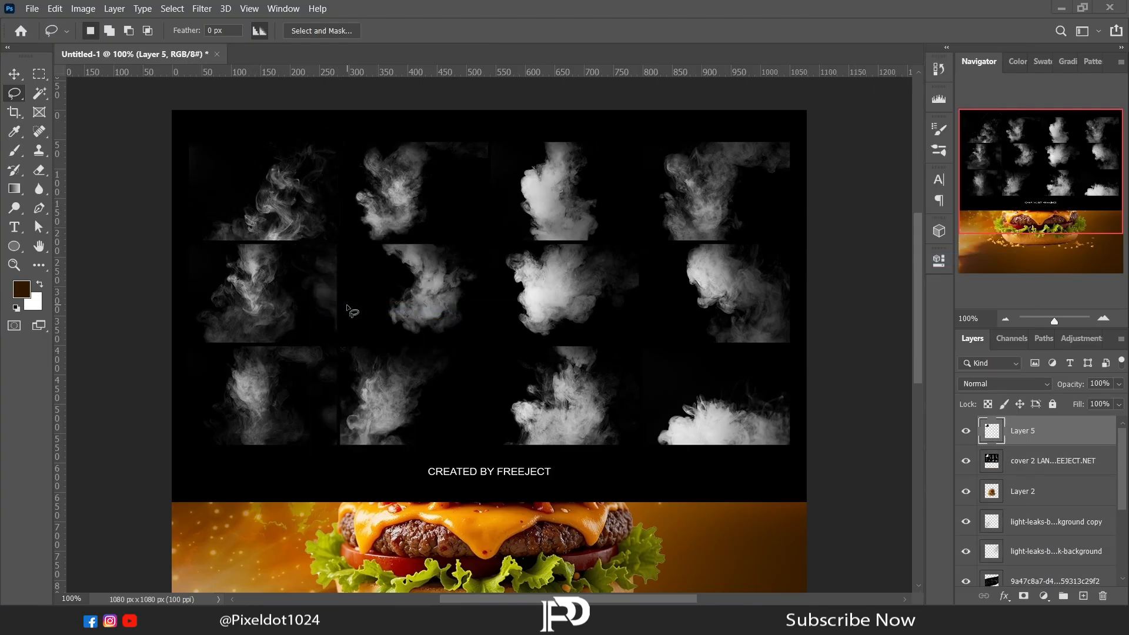
click(967, 432)
click(1033, 462)
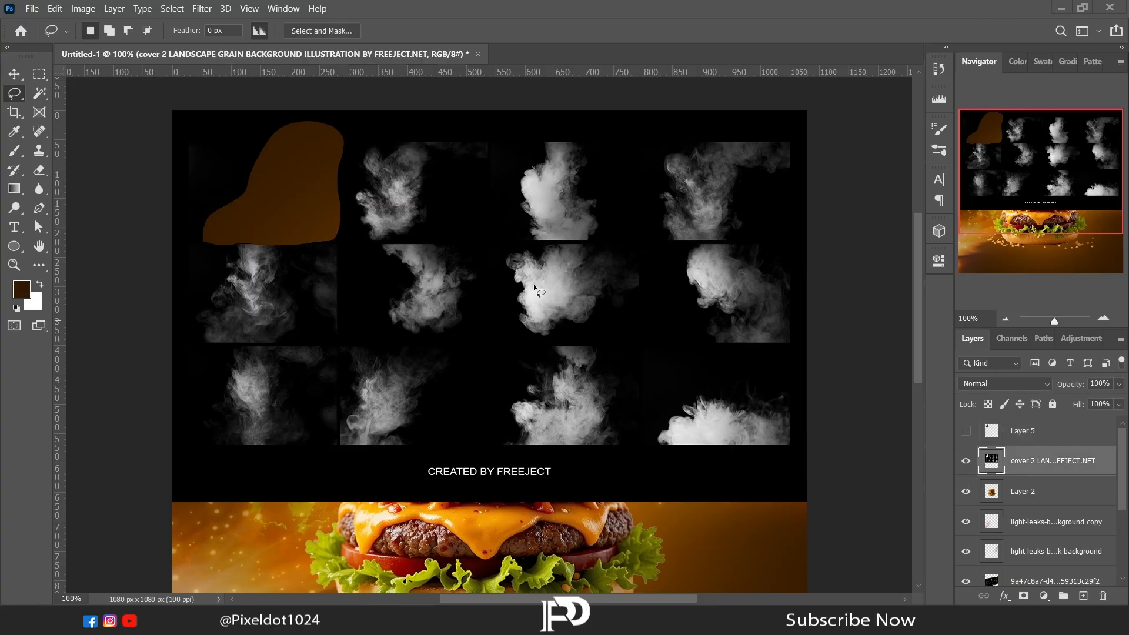
- Cut the third smoke puff of the middle row to its own layer and hide it
right_click(522, 250)
click(553, 372)
click(966, 461)
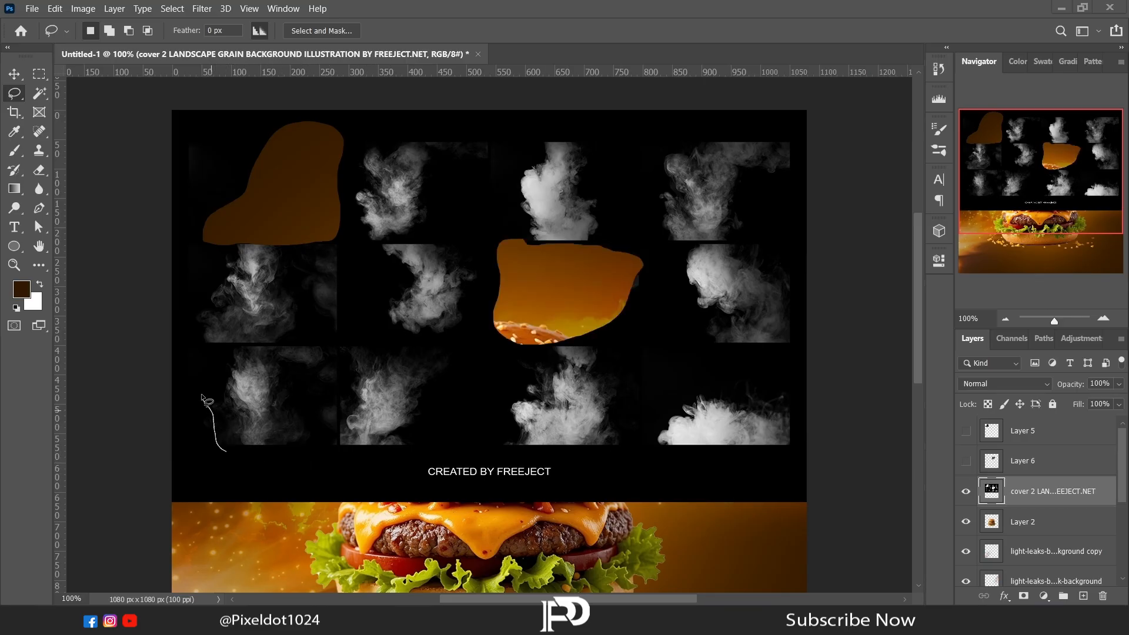
- Cut the first smoke puff of the bottom row to its own layer and delete the remaining smoke sheet
right_click(254, 415)
click(312, 259)
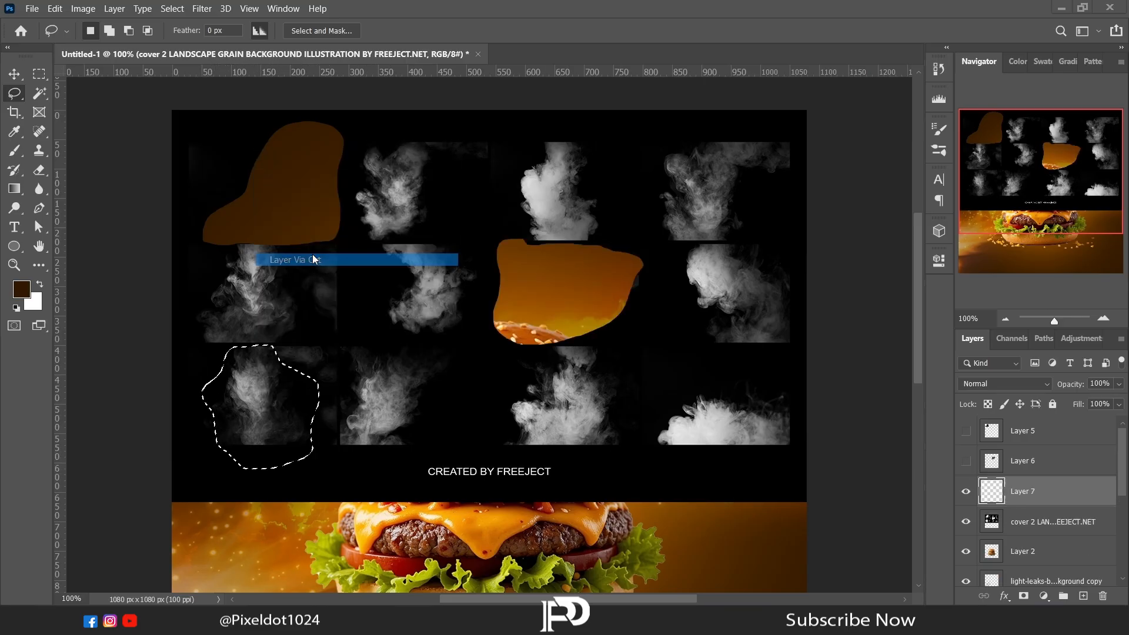
click(1026, 523)
key(Delete)
click(966, 492)
click(967, 462)
click(966, 431)
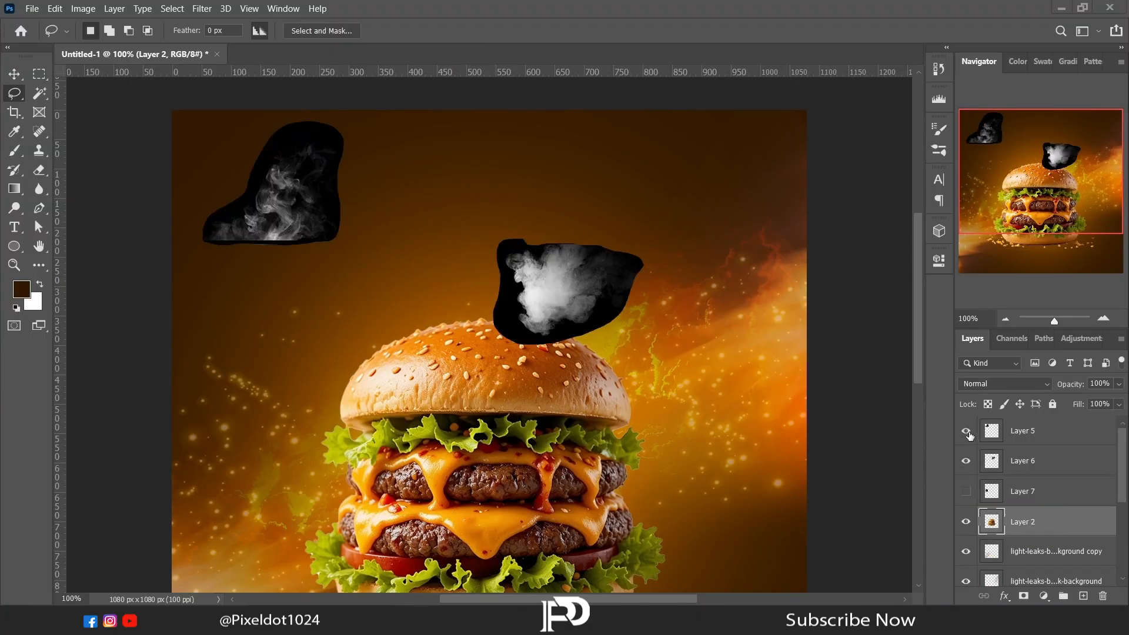
- Set Layer 5's blend mode to Screen, enlarge the smoke and place it beside the burger's upper right edge
click(1033, 431)
key(ctrl+minus)
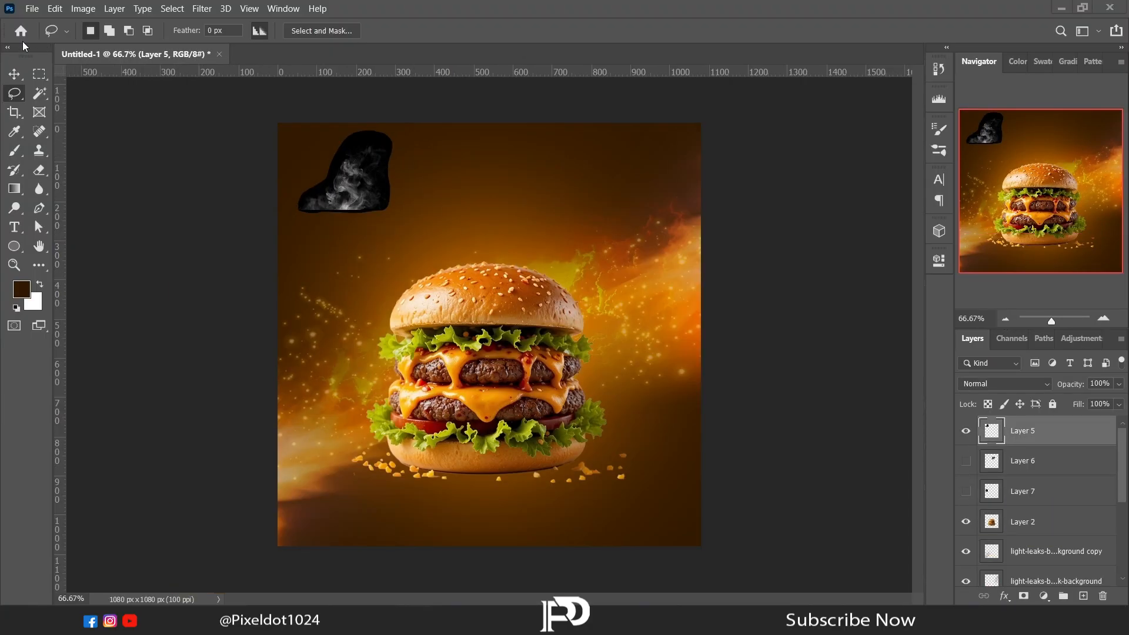
click(998, 383)
click(1012, 355)
key(ctrl+t)
drag(392, 213, 534, 332)
mouse_move(494, 293)
mouse_down()
mouse_move(637, 299)
mouse_move(605, 325)
mouse_move(595, 305)
mouse_up()
key(Return)
- Erase the hard lower edge of the Layer 5 smoke with a 168 px eraser at 57% hardness
key(e)
right_click(458, 339)
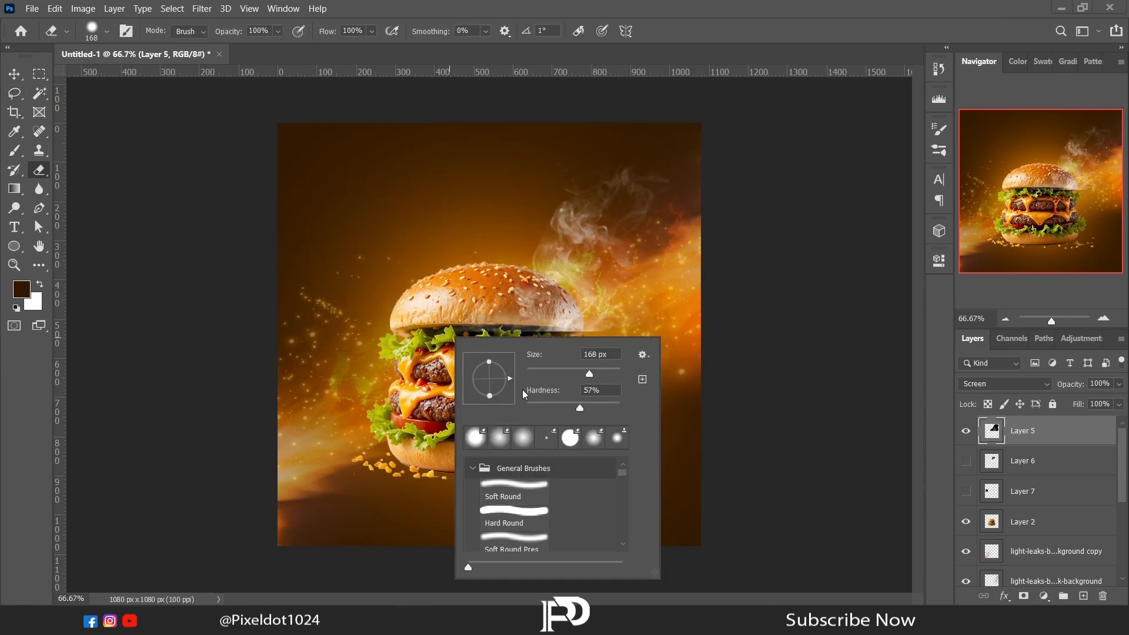
key(Return)
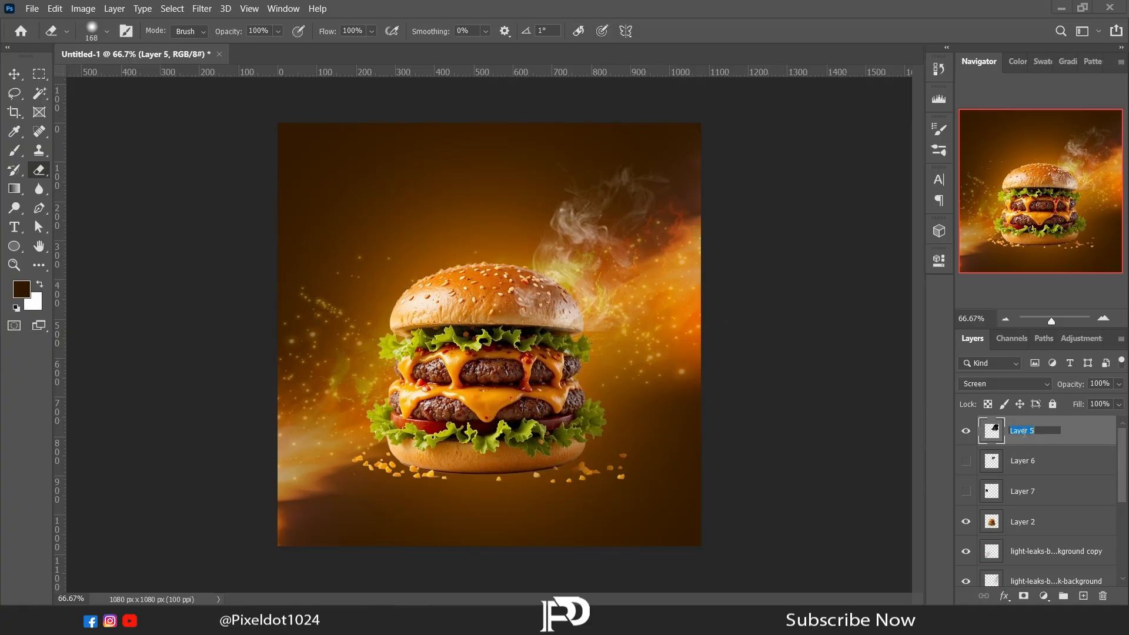
- Rename Layer 5 as Smoke and move it directly below Layer 2
key(Return)
drag(1089, 435, 1059, 449)
drag(1123, 478, 1124, 438)
- Show Layer 6 and set its blend mode to Screen
click(966, 432)
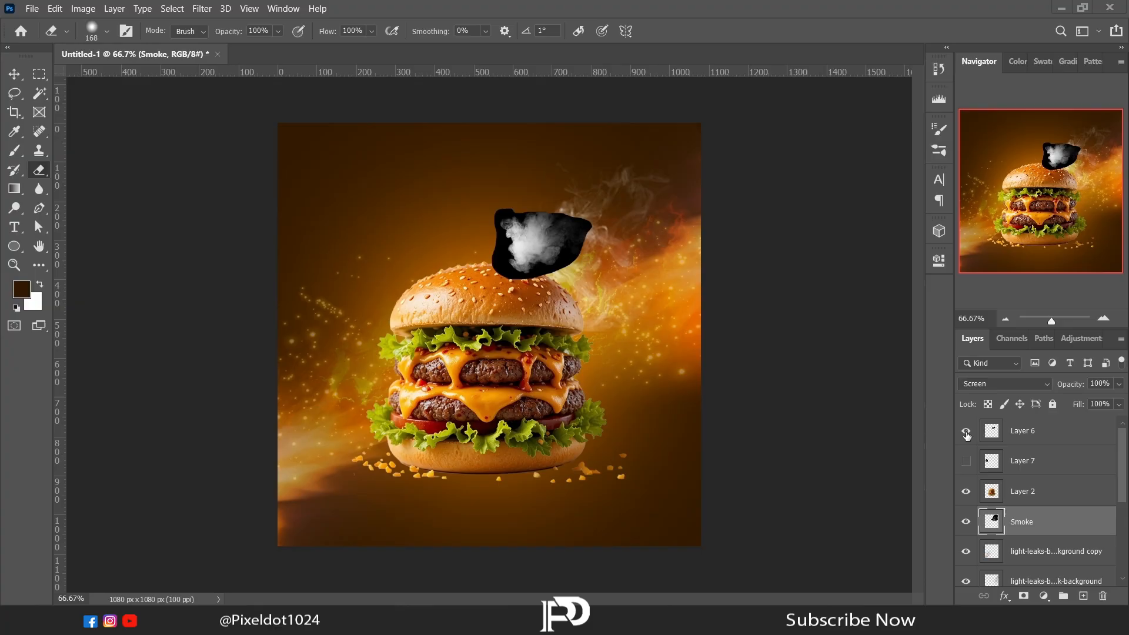
click(976, 384)
click(1113, 495)
click(1061, 428)
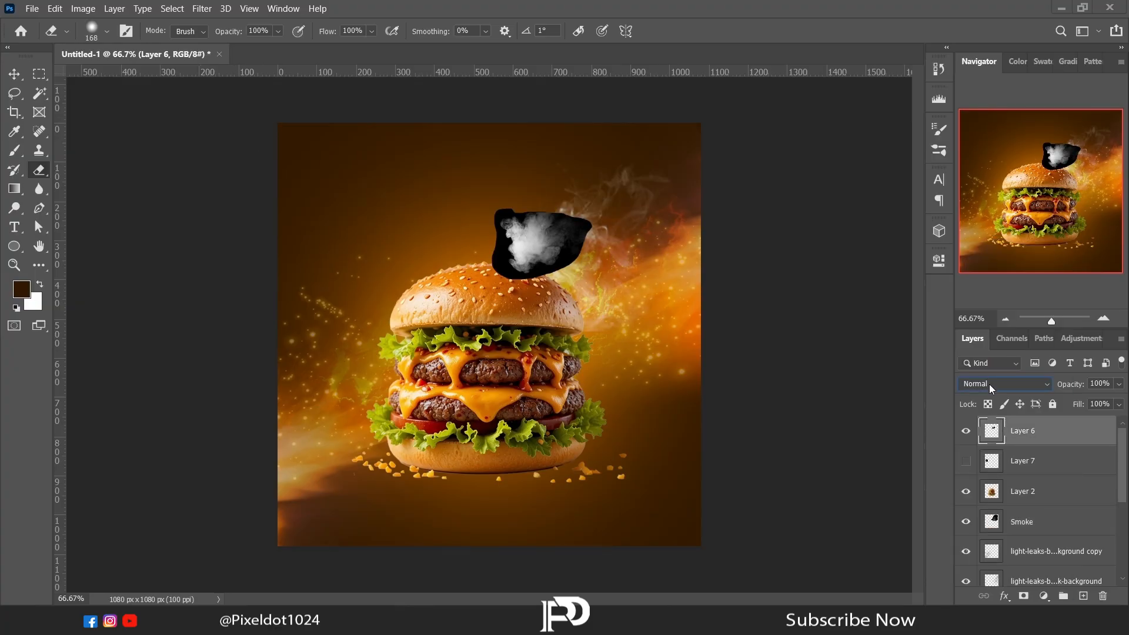
click(989, 384)
click(979, 361)
- Scale the Layer 6 smoke to about 211%, rotate it about 103° and place it beside the burger's upper left edge
right_click(523, 248)
click(12, 94)
right_click(474, 268)
click(519, 394)
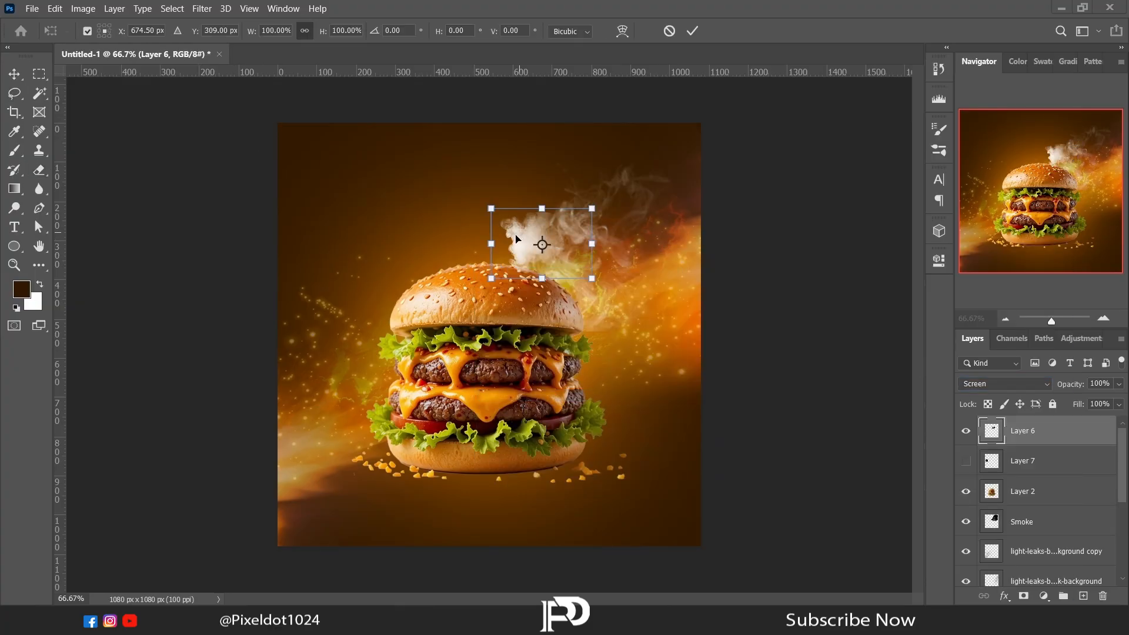
drag(516, 236, 353, 212)
drag(428, 254, 541, 332)
drag(581, 198, 383, 491)
drag(385, 301, 309, 391)
drag(330, 516, 394, 514)
drag(379, 374, 372, 354)
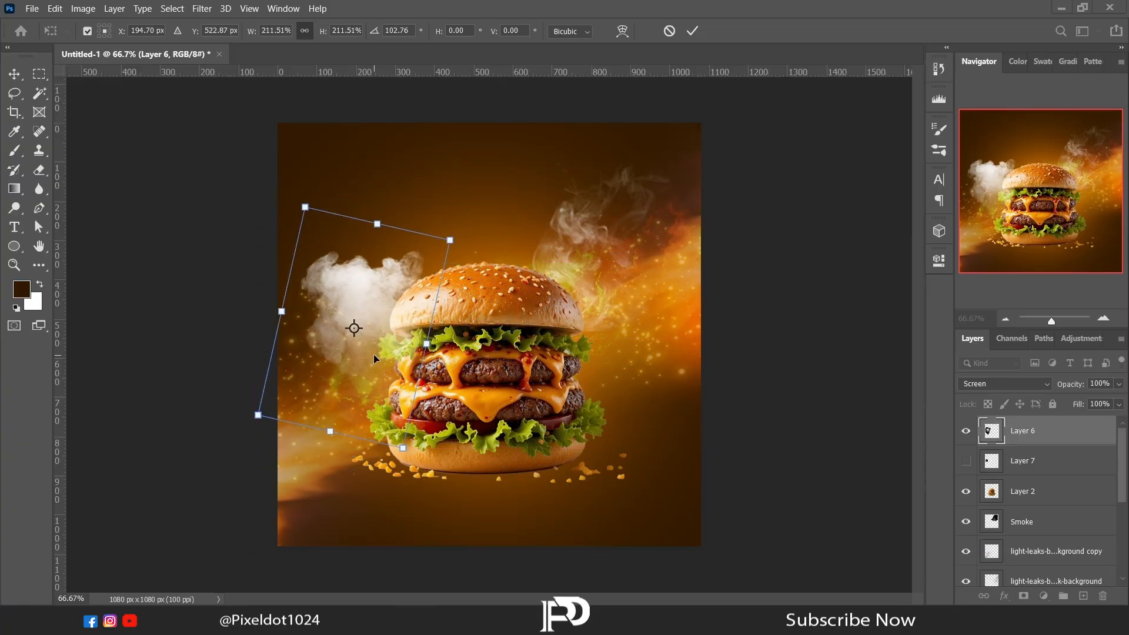
key(Return)
- Move Layer 6 directly below Layer 2 and strongly reduce its opacity
drag(1026, 441, 1024, 509)
mouse_move(1118, 391)
mouse_down()
mouse_move(1060, 421)
mouse_move(1101, 405)
mouse_up()
click(1054, 519)
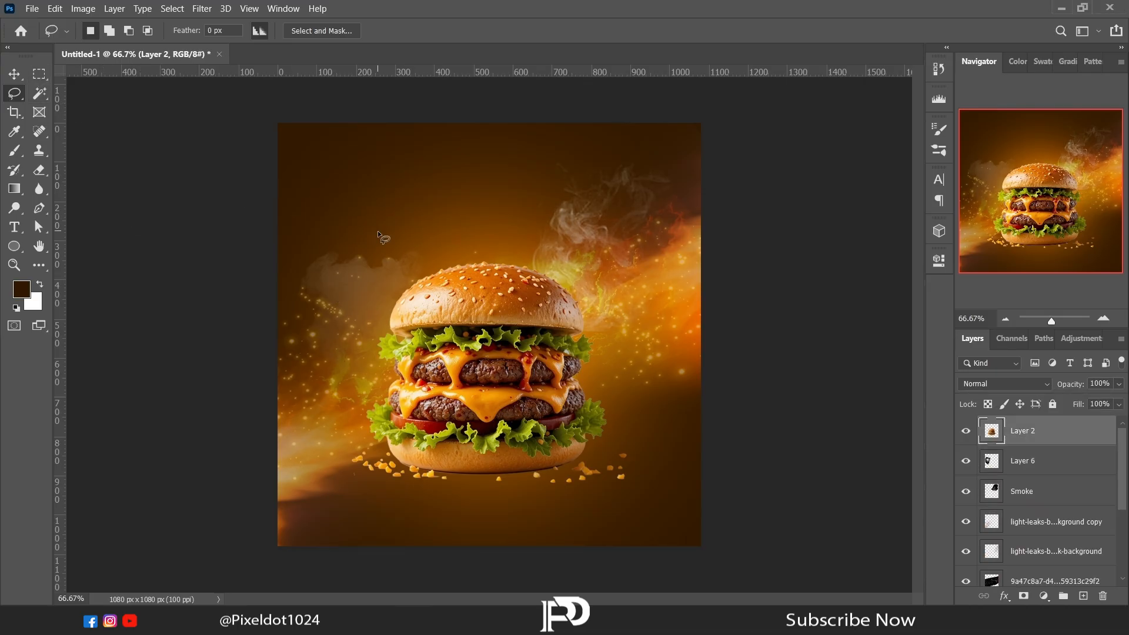
- Flip the Layer 2 burger horizontally and rotate it very slightly
right_click(377, 231)
click(444, 299)
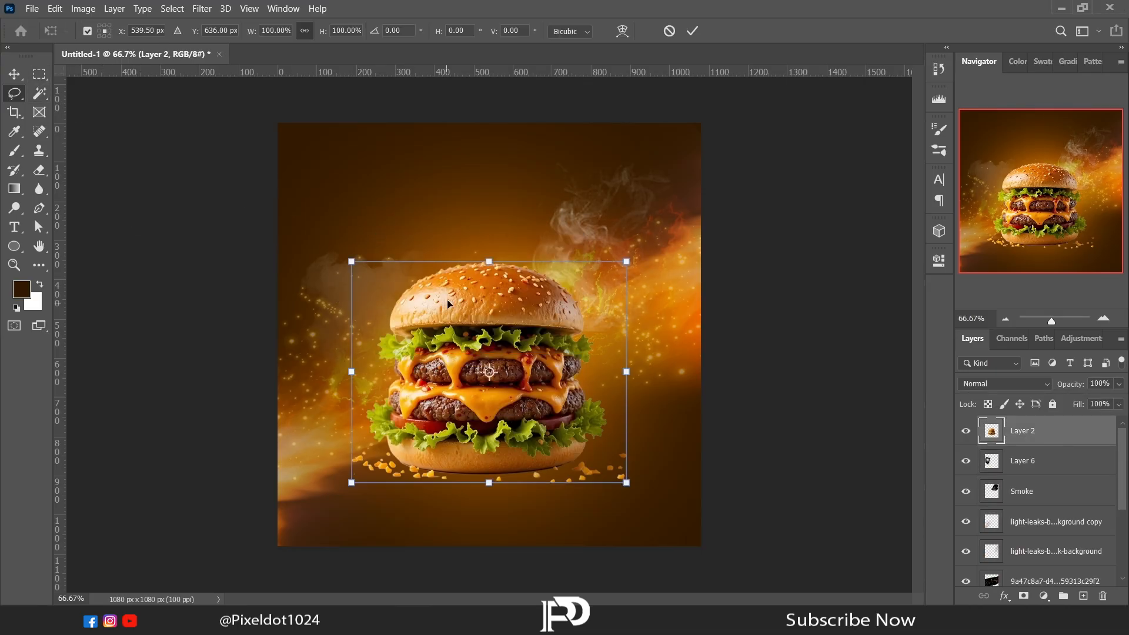
right_click(448, 300)
click(498, 545)
drag(651, 425, 648, 418)
key(Return)
- Create a new layer below Layer 2 and paint one dark dab behind the burger with an 800 px soft brush
key(l)
ctrl+click(1083, 596)
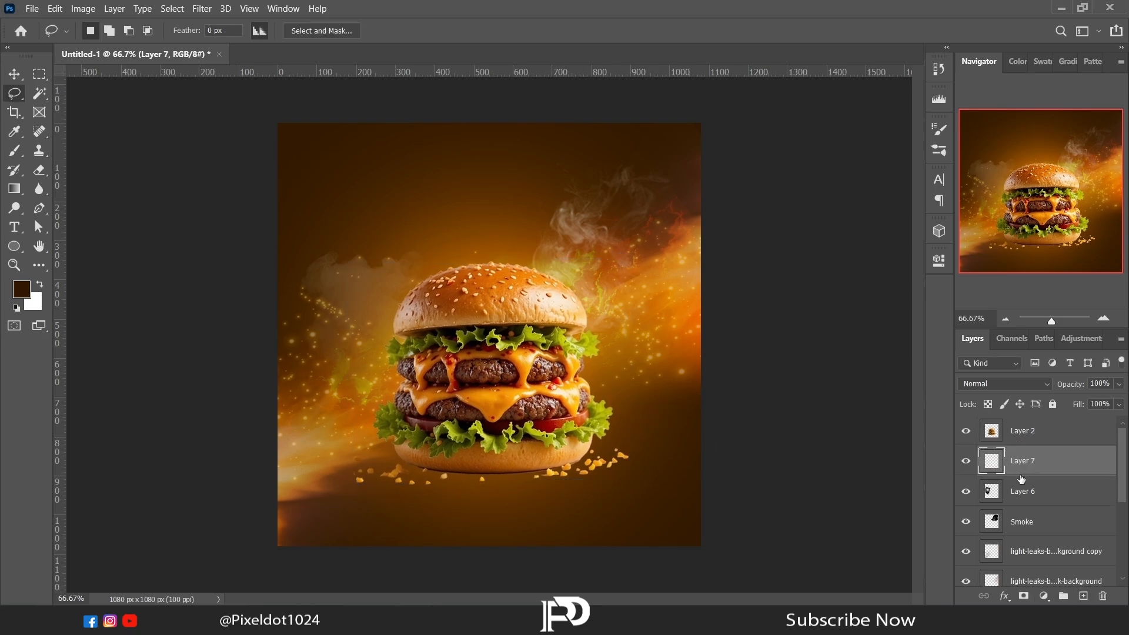
click(19, 155)
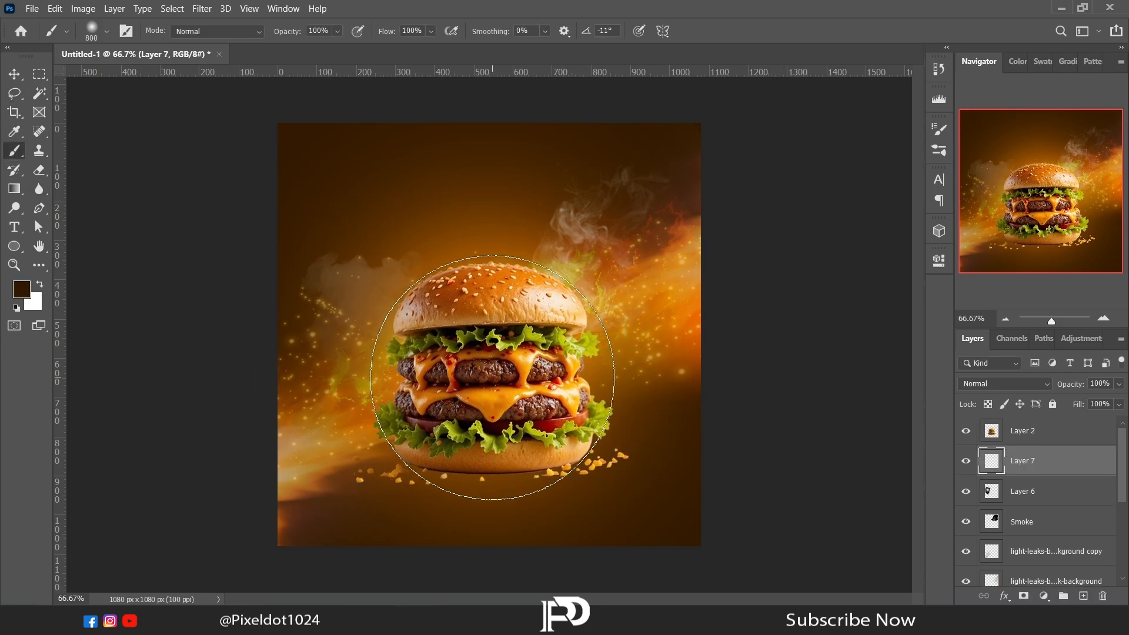
click(494, 379)
- Squash the dark dab to about 5.66% of its height and narrow it into a contact shadow under the bottom bun
key(l)
key(ctrl+t)
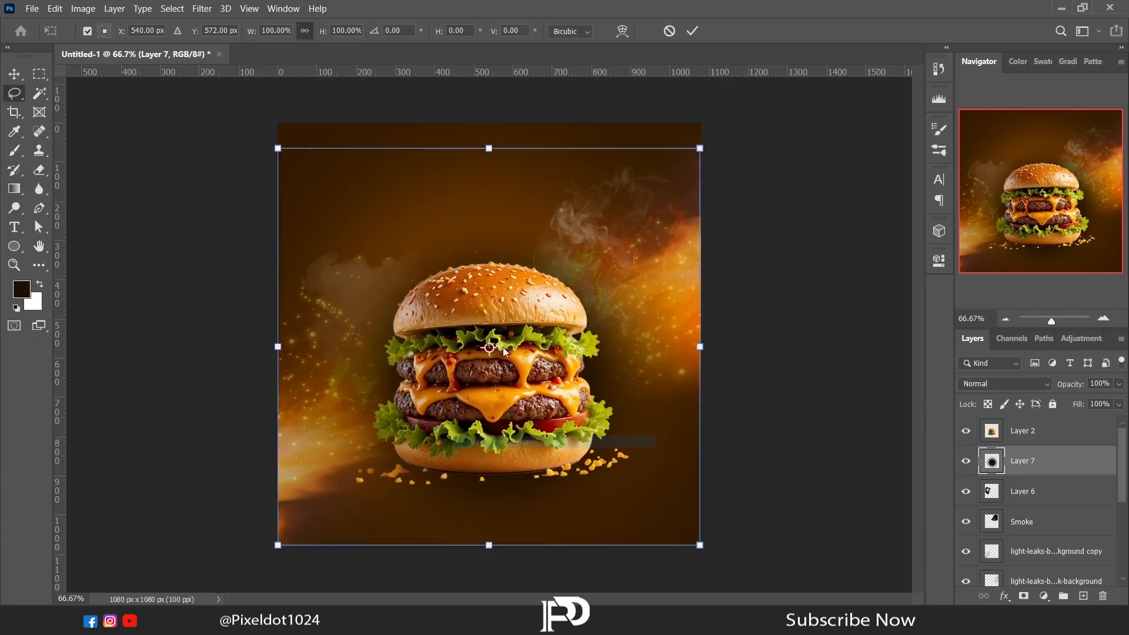
drag(494, 151, 591, 466)
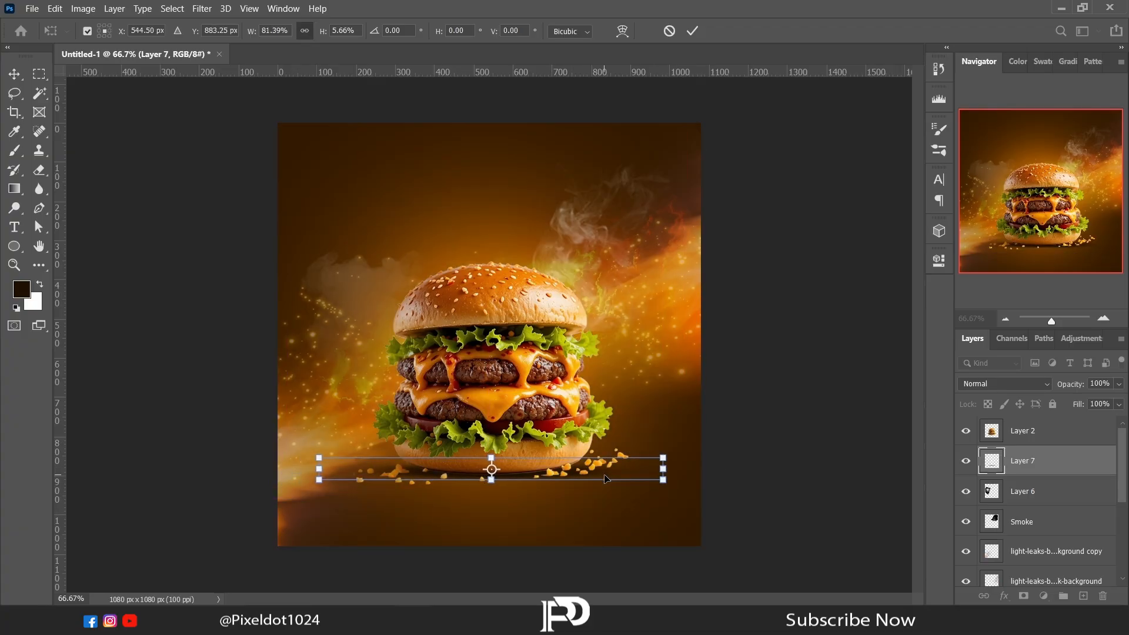
drag(669, 467, 570, 471)
key(Return)
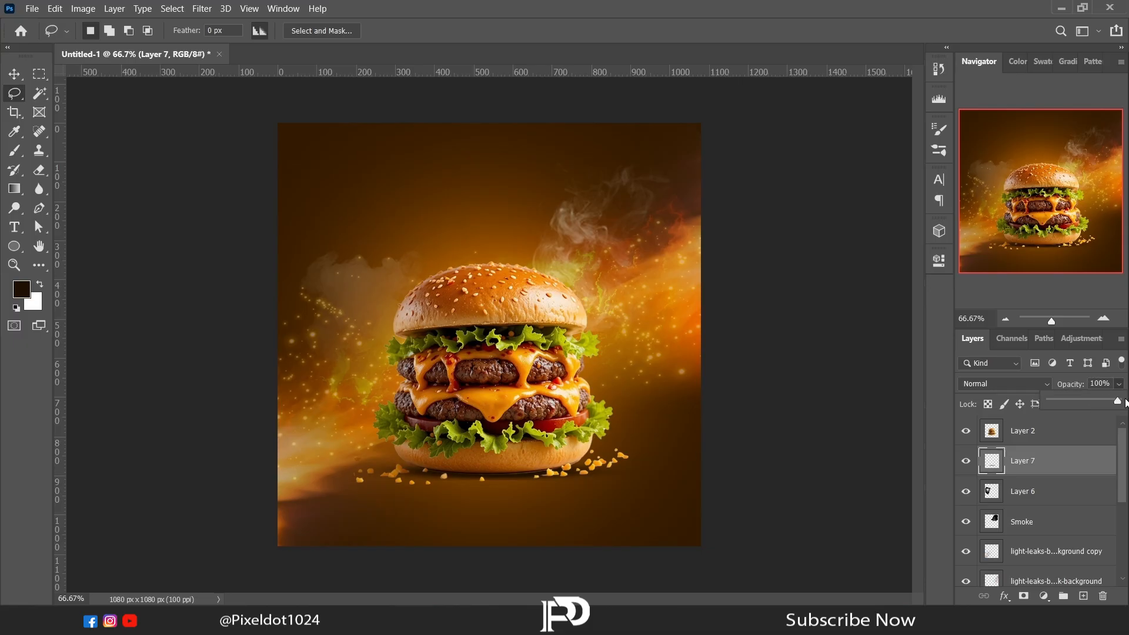
- Apply a Gaussian Blur to the contact shadow on Layer 7
click(202, 8)
mouse_move(227, 161)
click(441, 220)
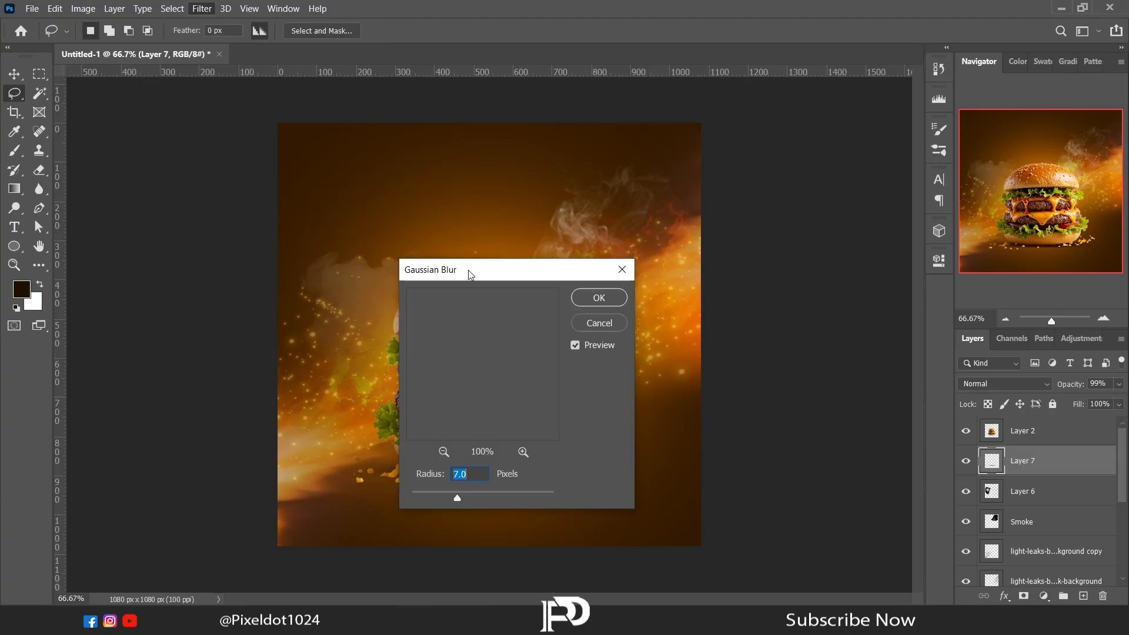
drag(466, 269, 768, 209)
mouse_move(776, 434)
mouse_down()
mouse_move(804, 433)
mouse_move(774, 433)
mouse_up()
click(891, 233)
key(l)
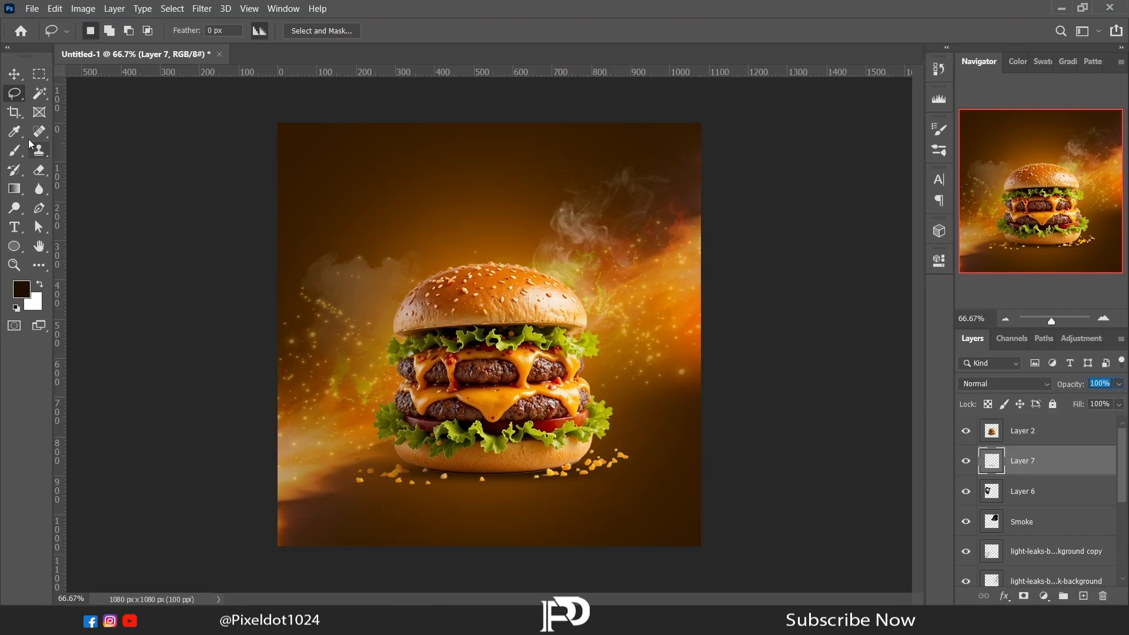
- Load the burger's outline from Layer 2 as a selection and make Layer 2 the active layer
key(v)
key(ctrl+plus)
key(ctrl+plus)
key(ctrl+plus)
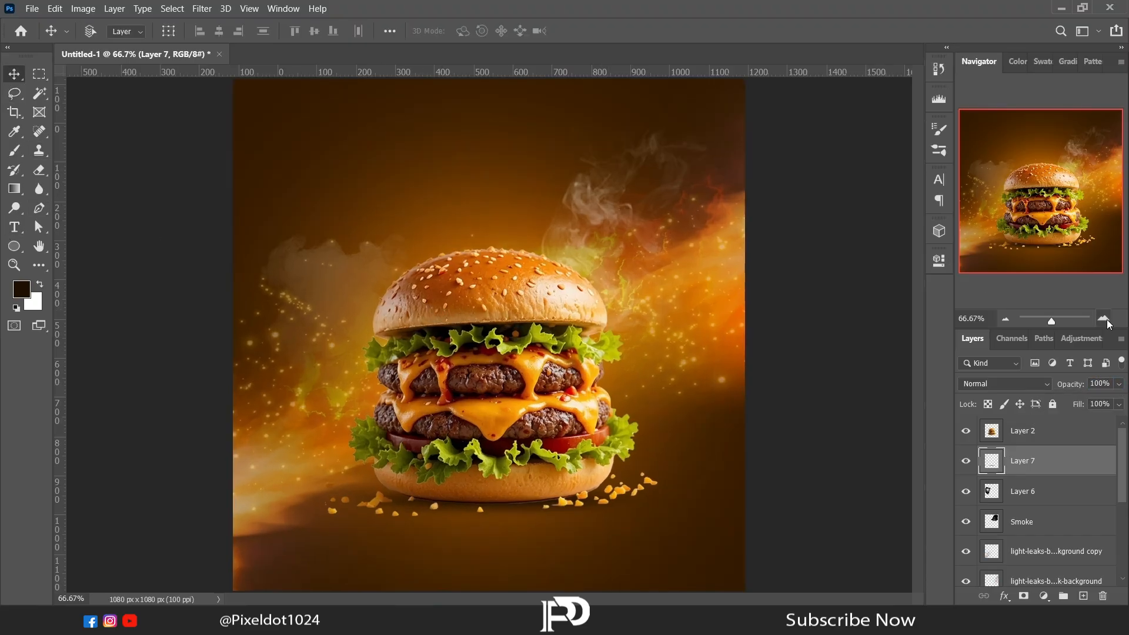
drag(1053, 221, 1049, 239)
ctrl+click(991, 433)
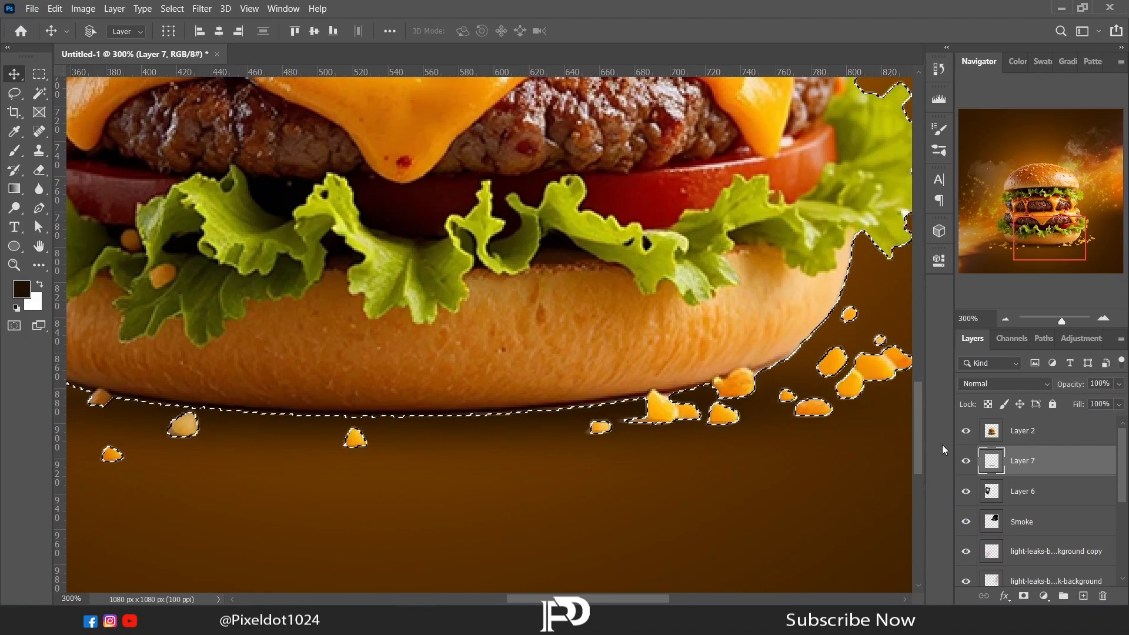
click(991, 433)
key(l)
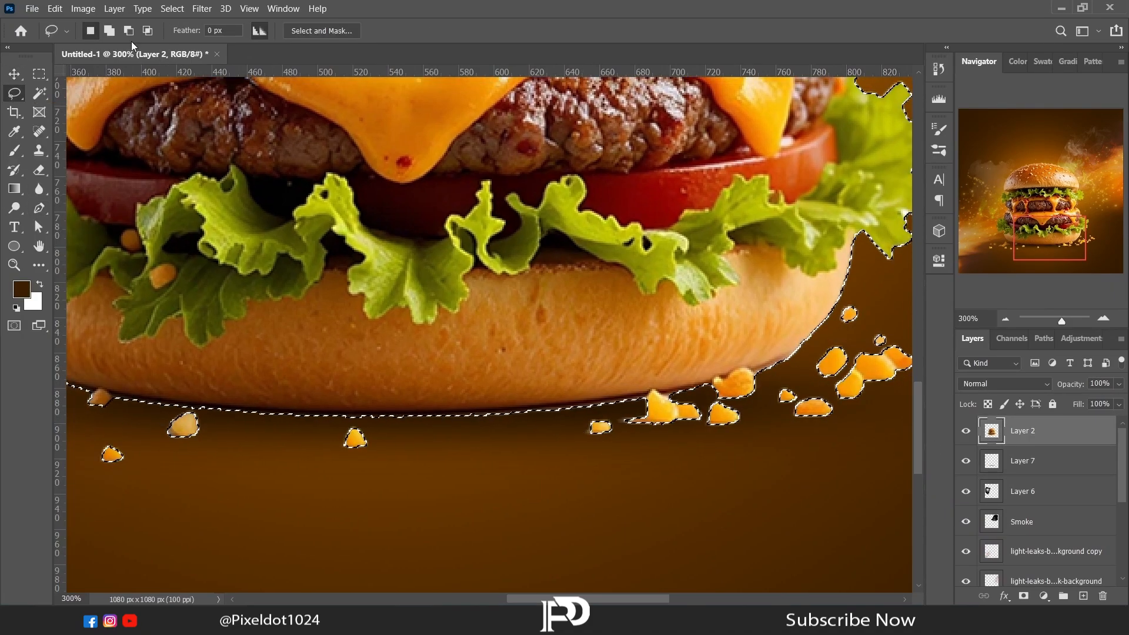
- Subtract the scattered crumbs around the bottom bun from the burger selection with the Lasso tool
mouse_move(593, 438)
mouse_down()
mouse_move(616, 415)
mouse_move(582, 442)
mouse_move(649, 404)
mouse_up()
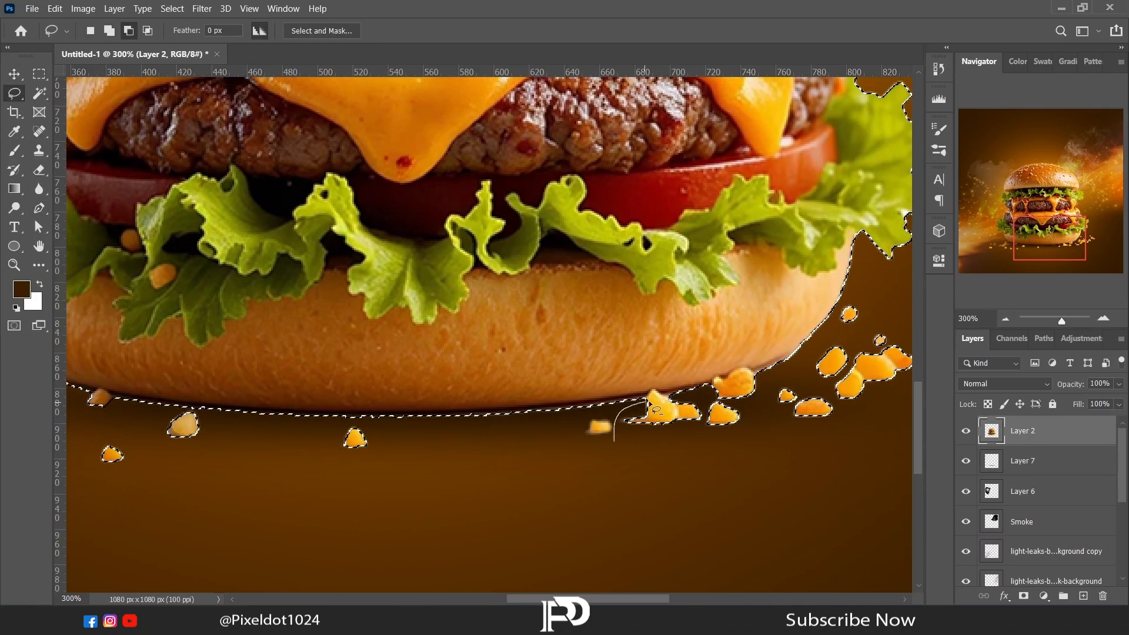
drag(657, 470, 667, 410)
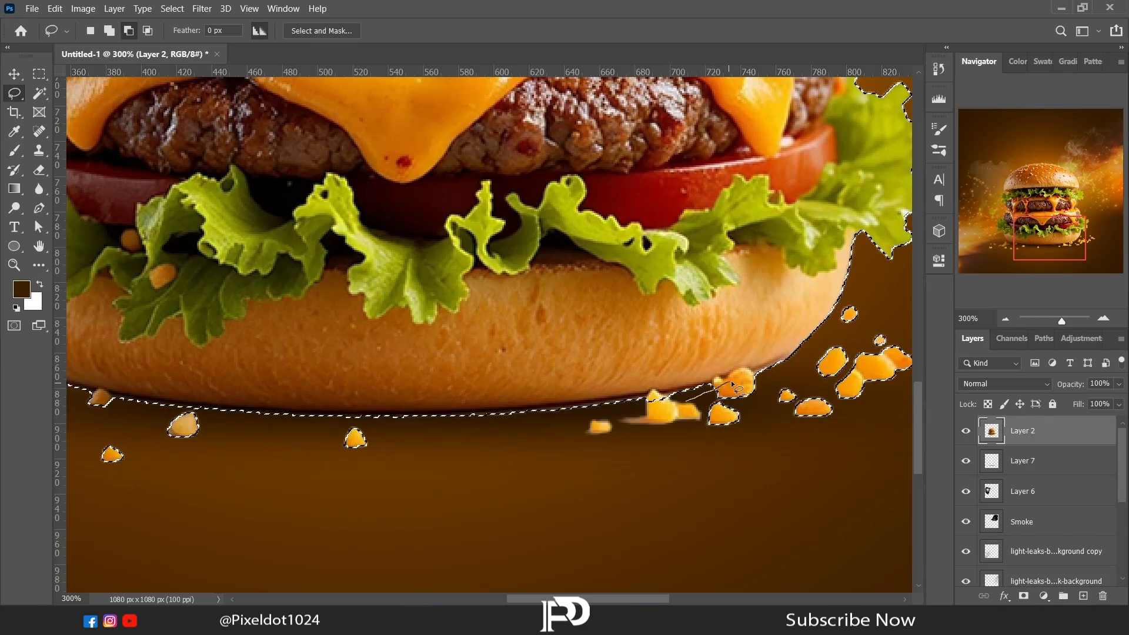
drag(775, 418, 700, 426)
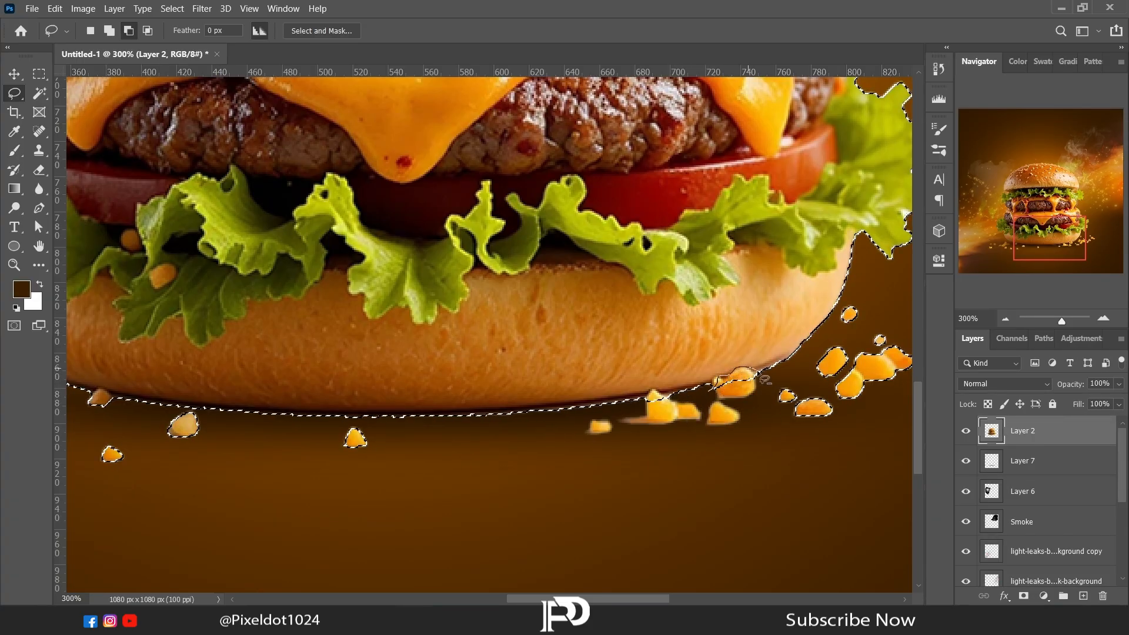
drag(765, 379, 773, 385)
mouse_move(840, 314)
mouse_down()
mouse_move(820, 447)
mouse_move(777, 400)
mouse_up()
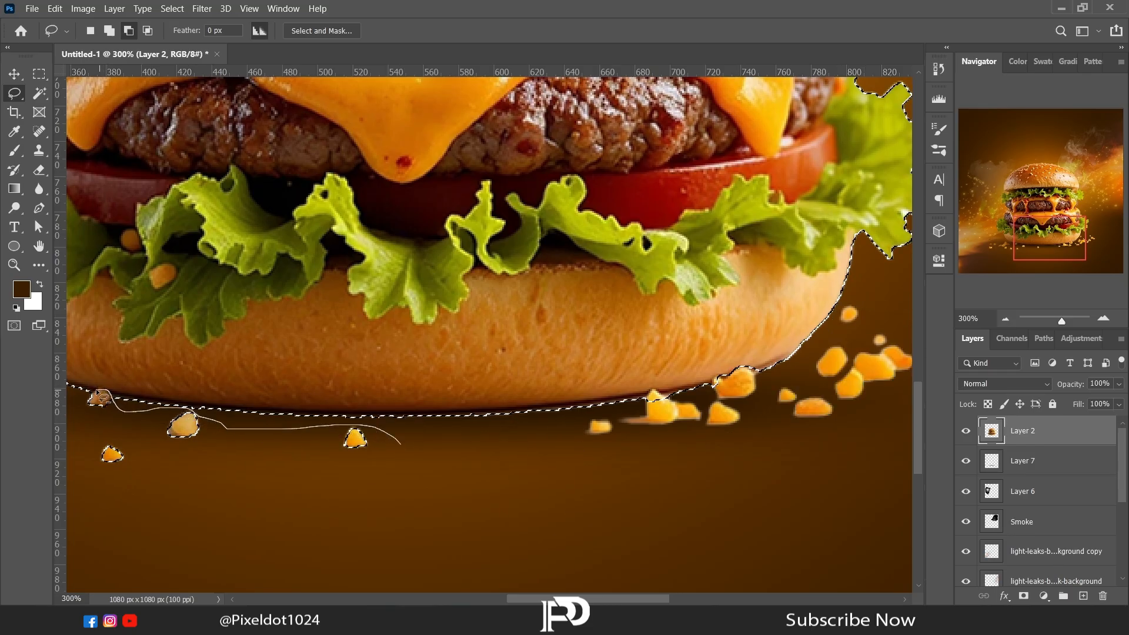
drag(199, 531, 203, 532)
scroll(536, 410, left, 5)
mouse_move(525, 412)
mouse_down()
mouse_move(472, 399)
mouse_move(355, 351)
mouse_up()
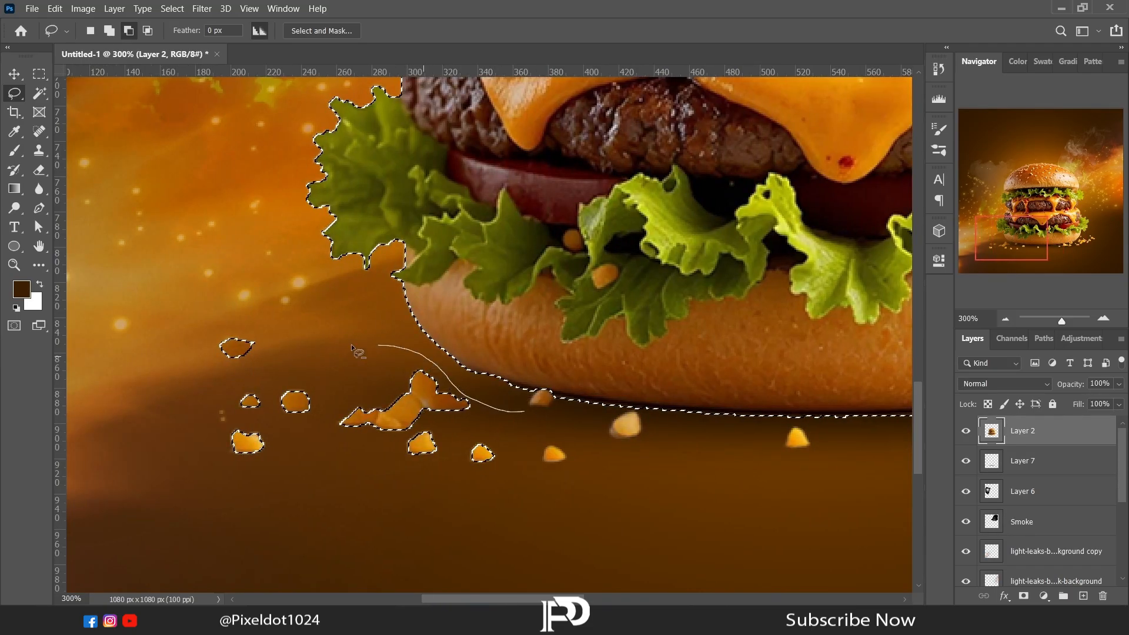
drag(562, 598, 673, 598)
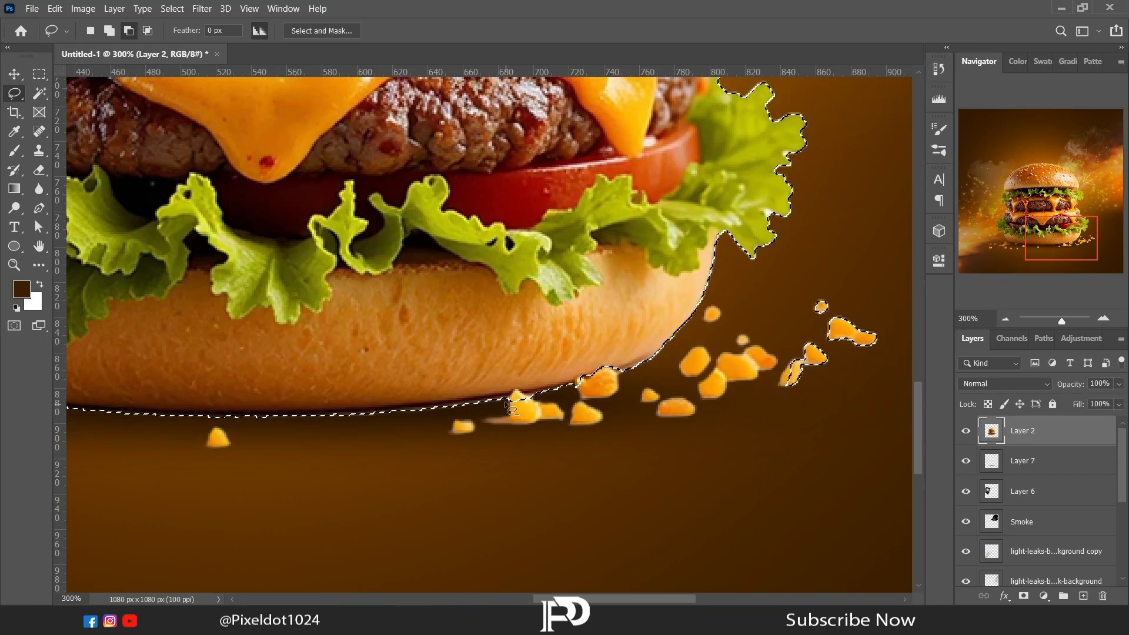
- Shade the burger's lower edge inside the selection with a soft 228 px dark brown brush at 64% opacity
key(ctrl+1)
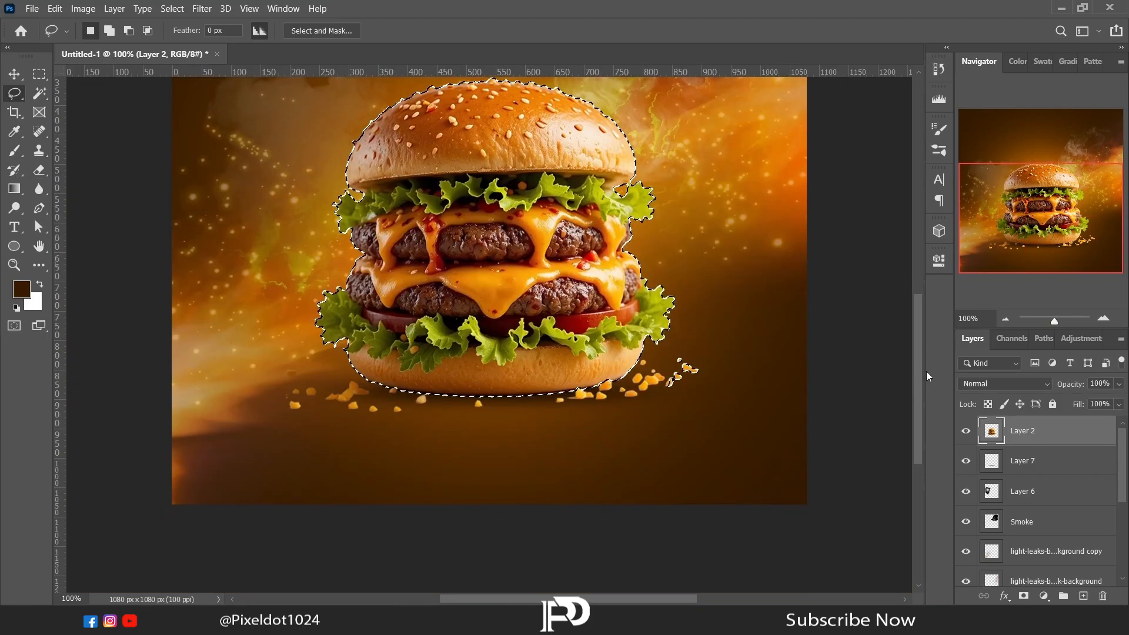
key(b)
right_click(350, 332)
click(886, 363)
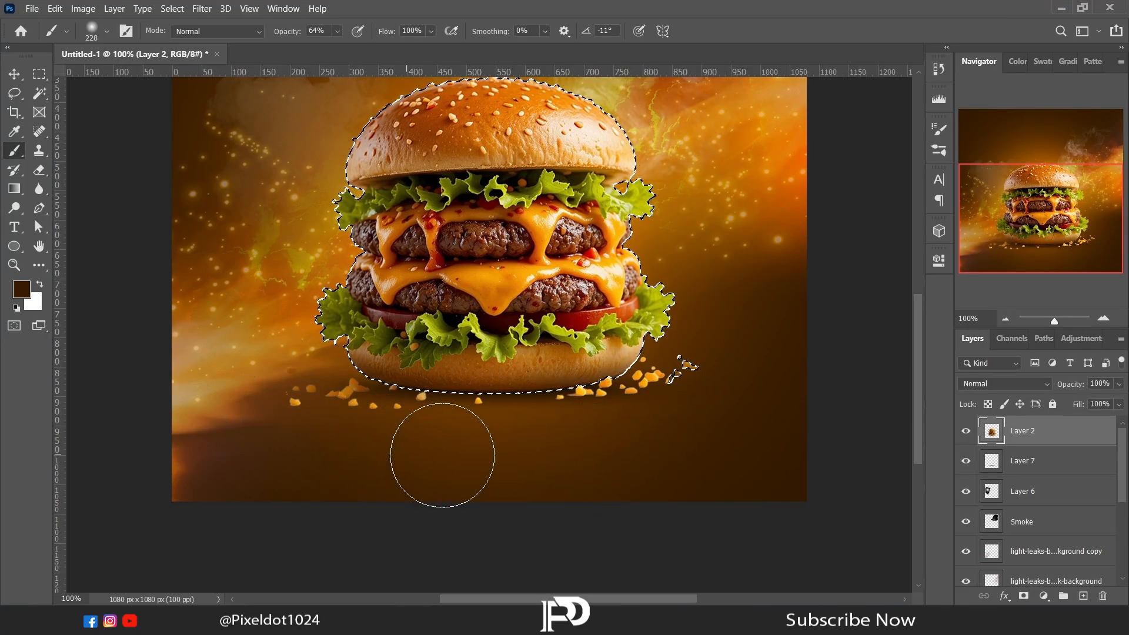
- Pick a golden yellow from the background glow, brush it softly onto the burger's right side, and clear the selection
drag(920, 399, 920, 385)
click(22, 290)
click(247, 307)
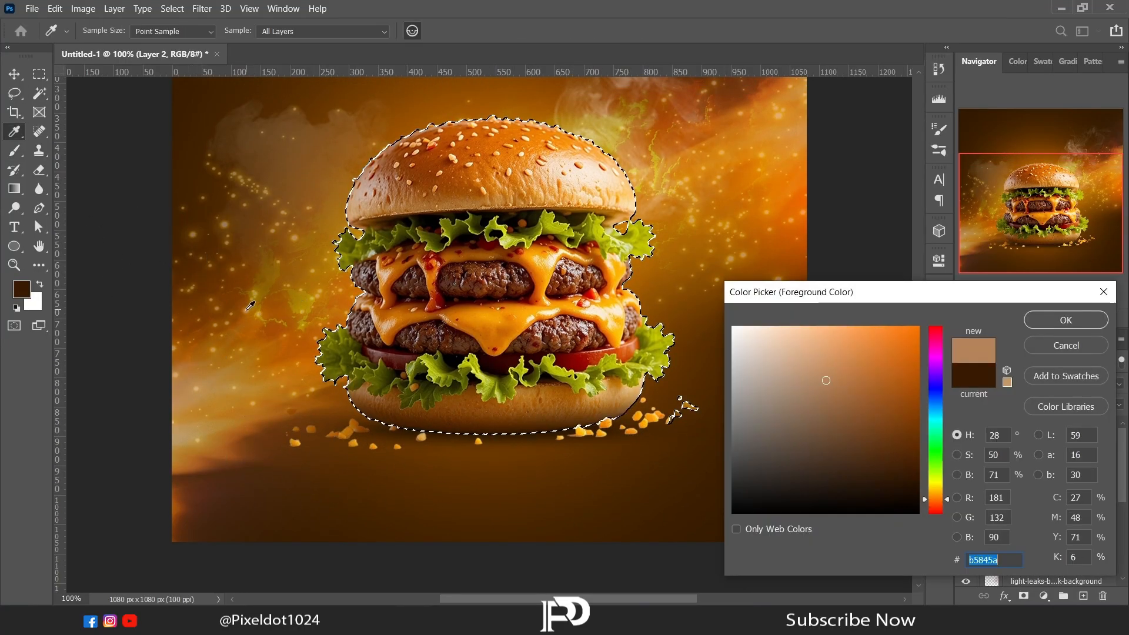
click(628, 117)
click(1066, 321)
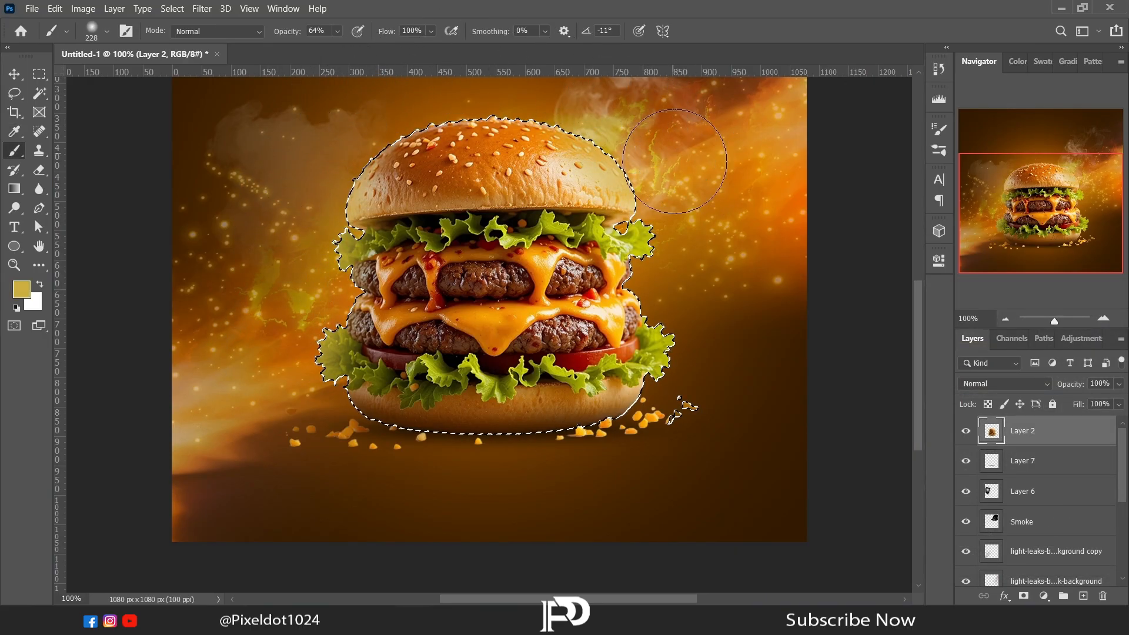
key(ctrl+minus)
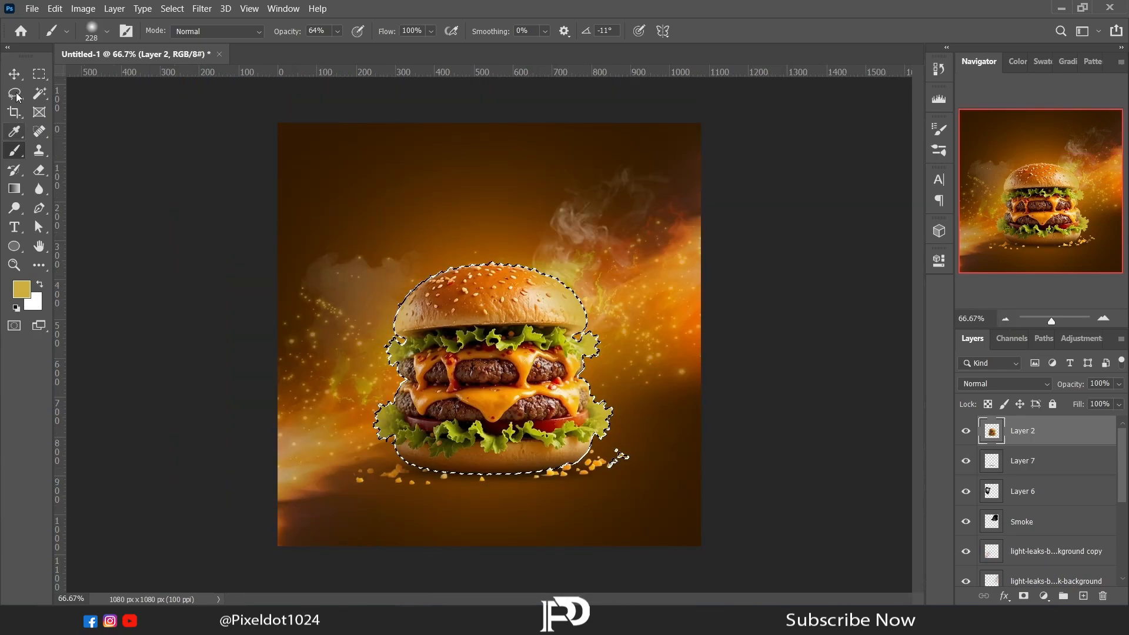
key(l)
key(ctrl+d)
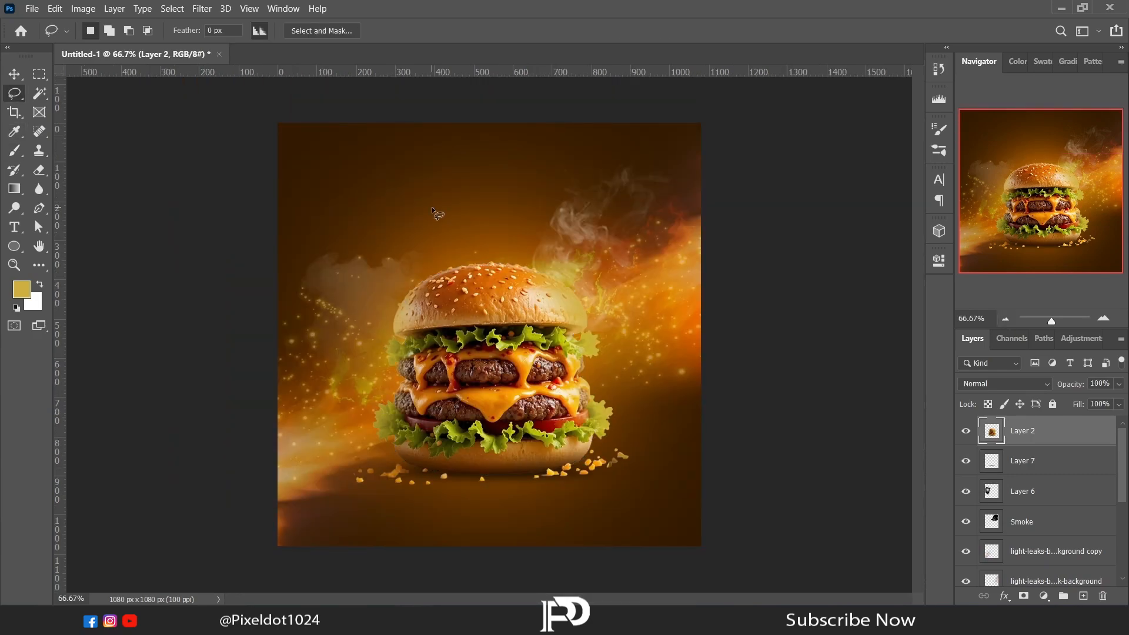
key(ctrl+z)
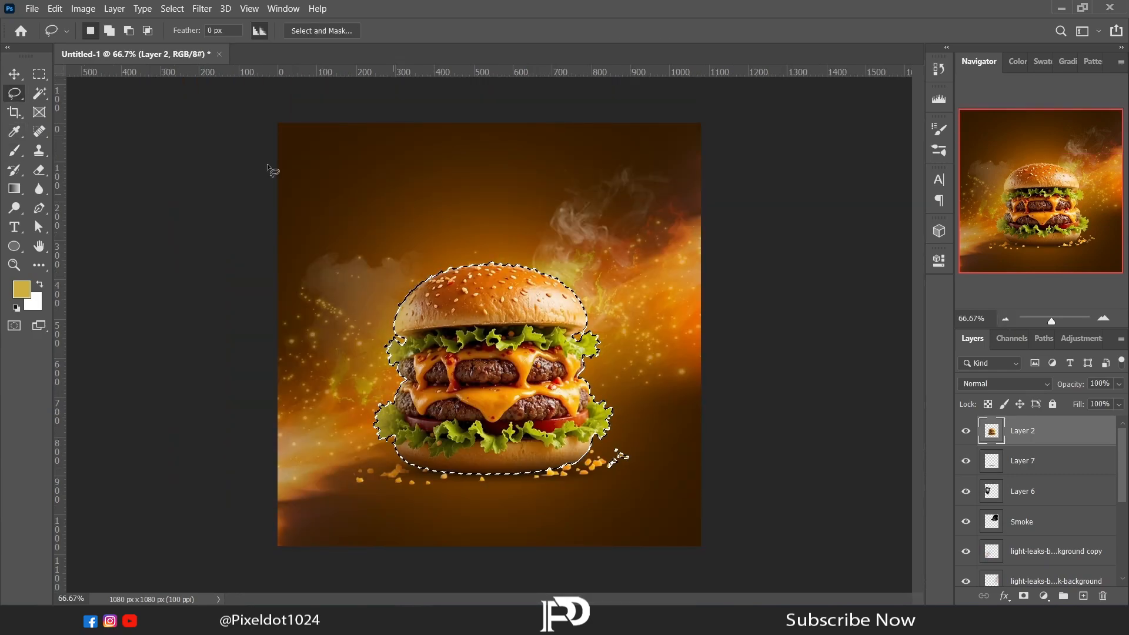
- Place the 360_F_801390726 fire streak image from the Post folder, enlarge it to about 253%, and position it above the burger
click(464, 622)
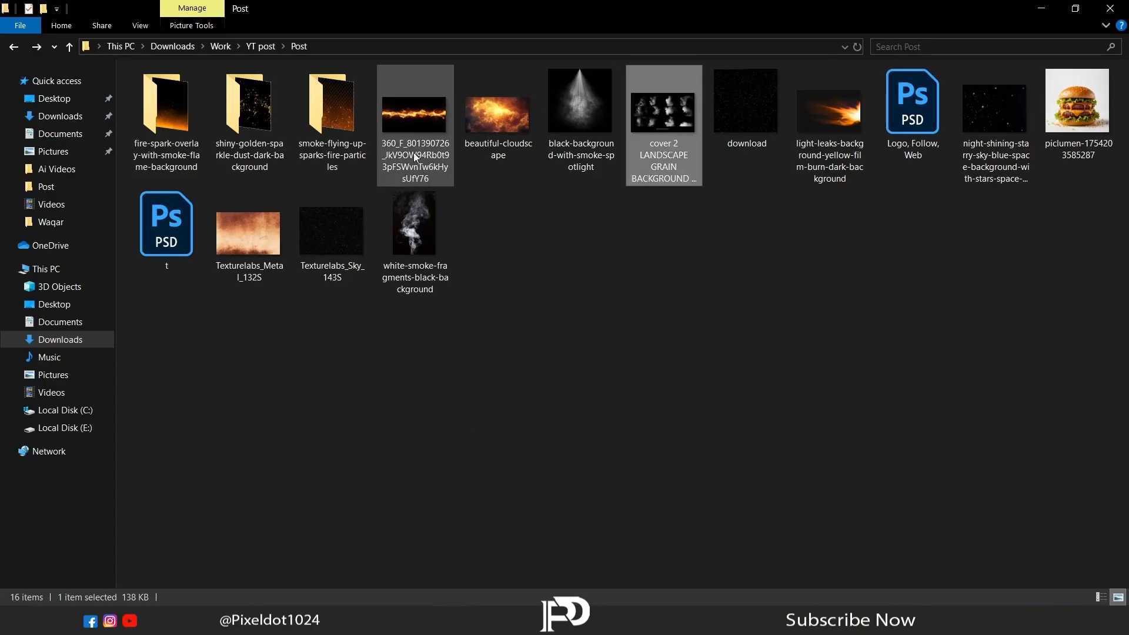
drag(414, 115, 462, 336)
drag(528, 357, 659, 428)
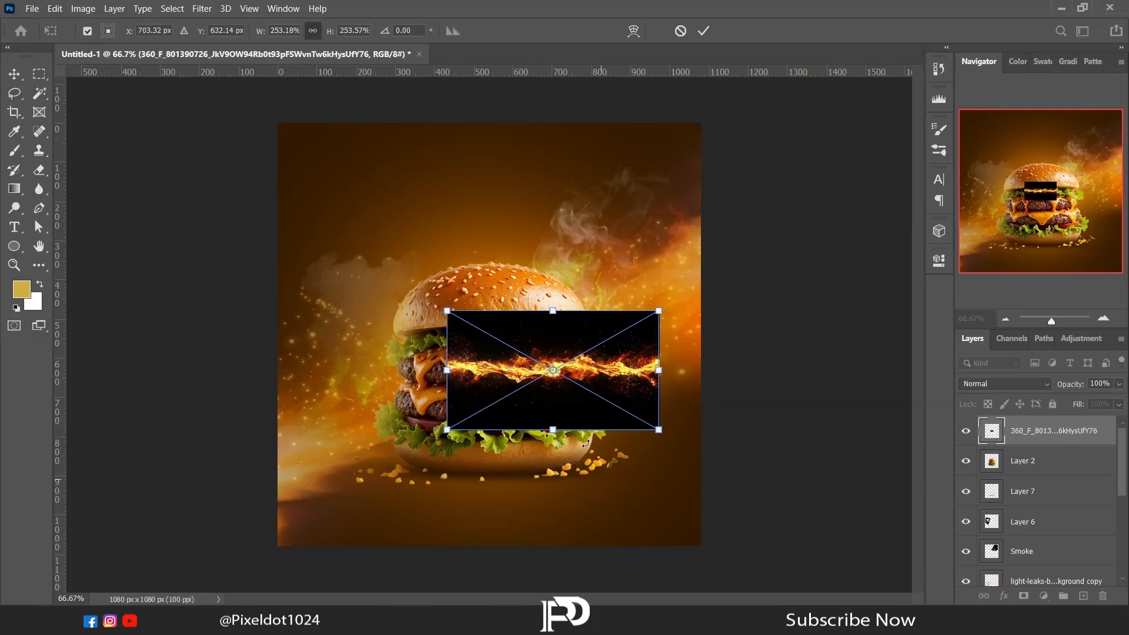
drag(582, 382, 501, 205)
key(Return)
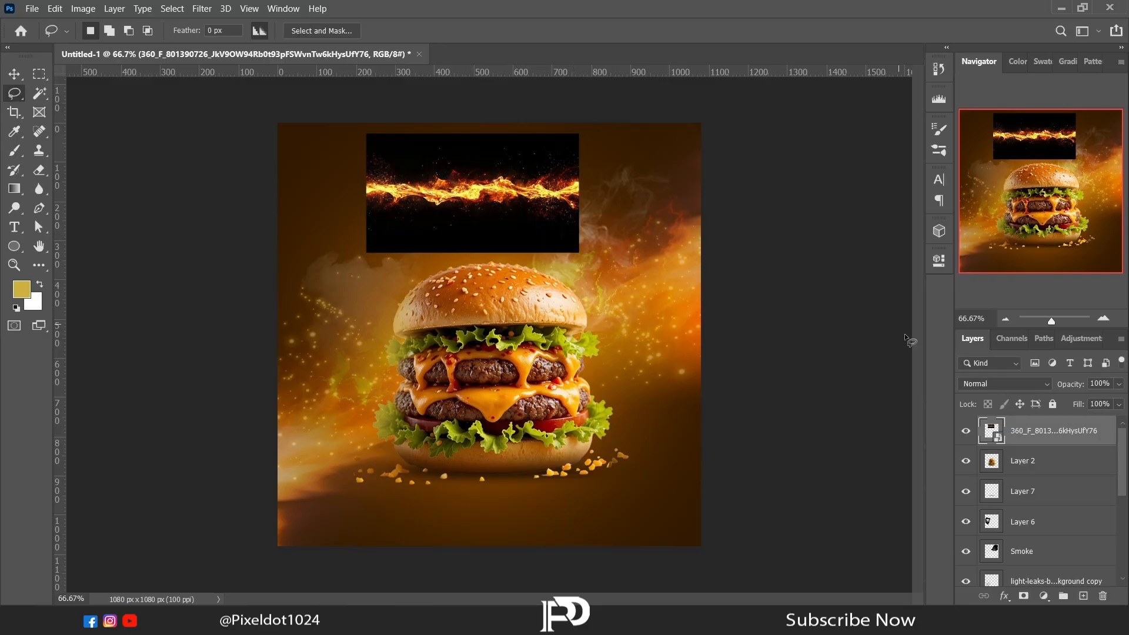
- Set the fire image's blend mode to Screen and rasterize its layer
click(1004, 383)
click(979, 343)
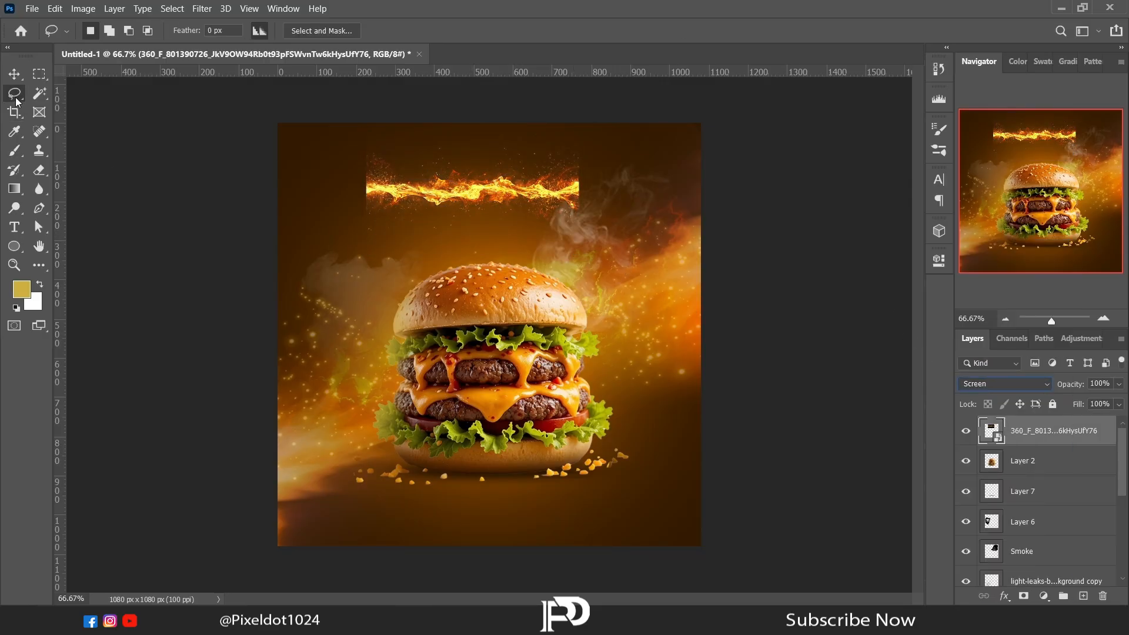
click(39, 170)
right_click(1038, 441)
click(870, 255)
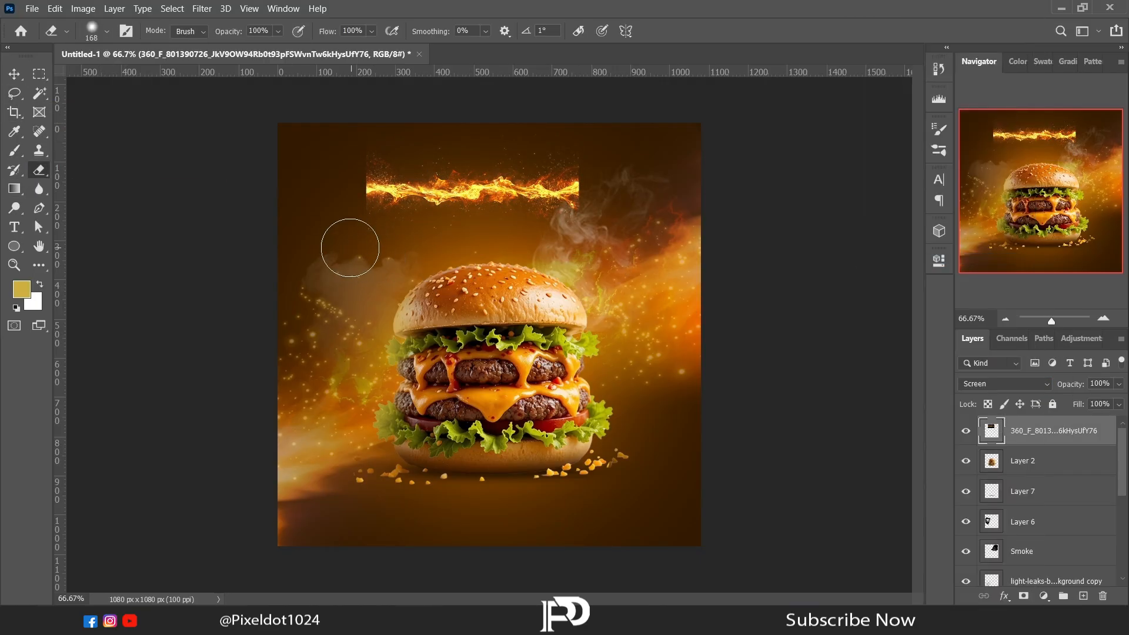
- Erase the hard cut edges at both ends of the fire streak with a soft 81 px eraser
right_click(351, 247)
key(Escape)
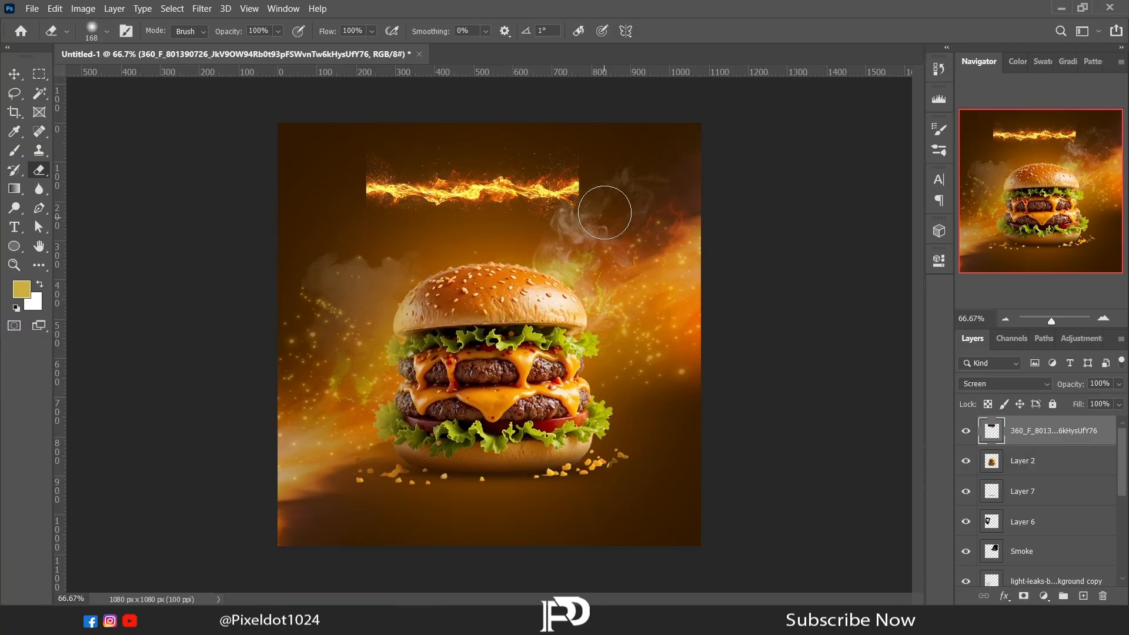
right_click(601, 221)
key(Escape)
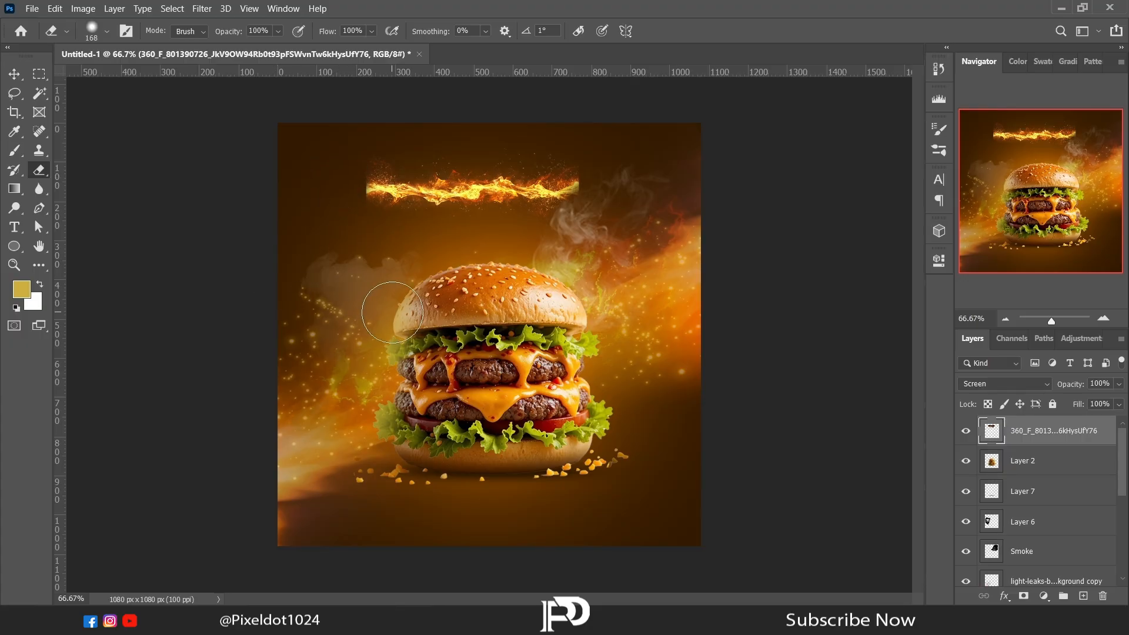
mouse_move(1051, 321)
mouse_down()
mouse_move(1100, 321)
mouse_move(1061, 322)
mouse_up()
drag(1046, 190, 1083, 127)
right_click(672, 325)
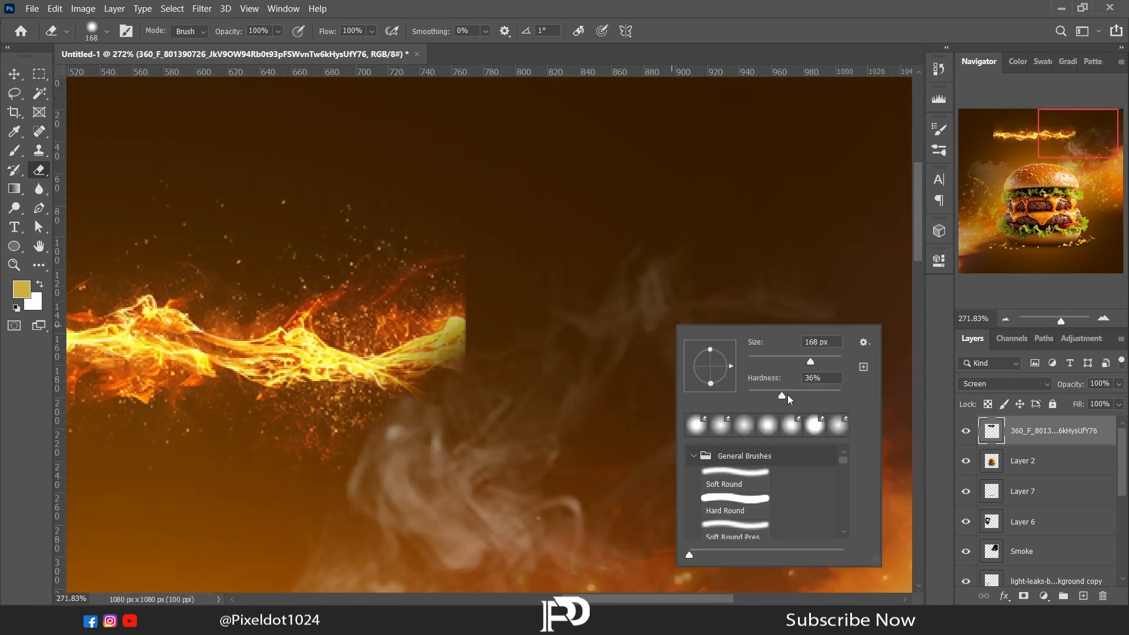
drag(810, 361, 795, 361)
key(Return)
mouse_move(406, 199)
mouse_down()
mouse_move(547, 340)
mouse_move(480, 420)
mouse_move(543, 399)
mouse_move(444, 488)
mouse_up()
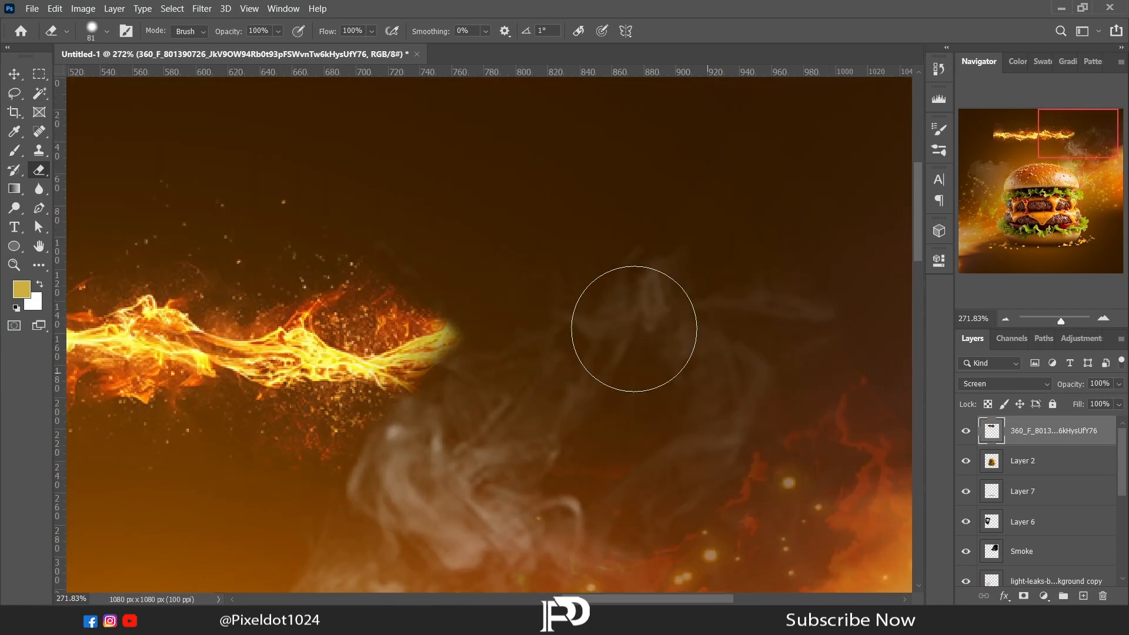
scroll(634, 328, left, 10)
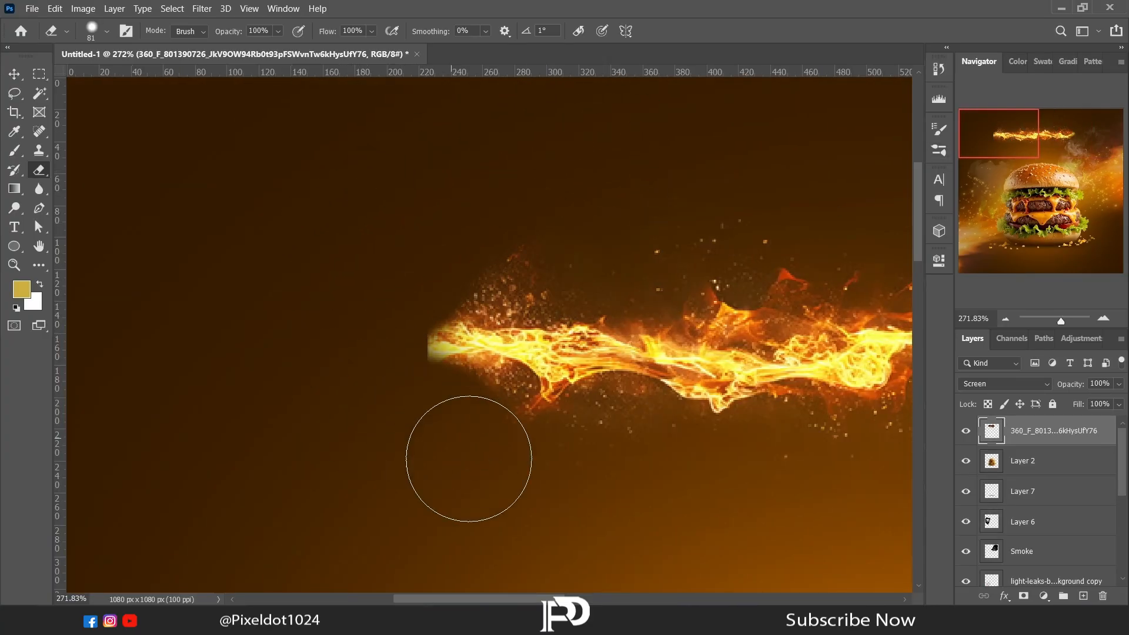
drag(294, 295, 372, 308)
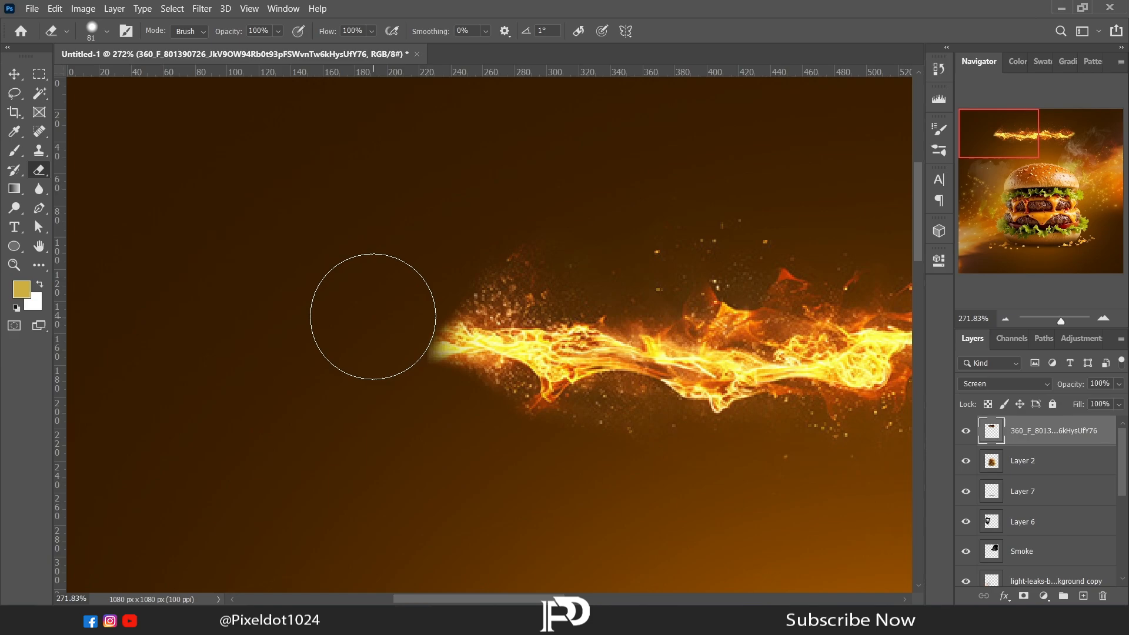
- Rename the fire streak layer as Fire
click(1003, 318)
text(Fire)
key(Return)
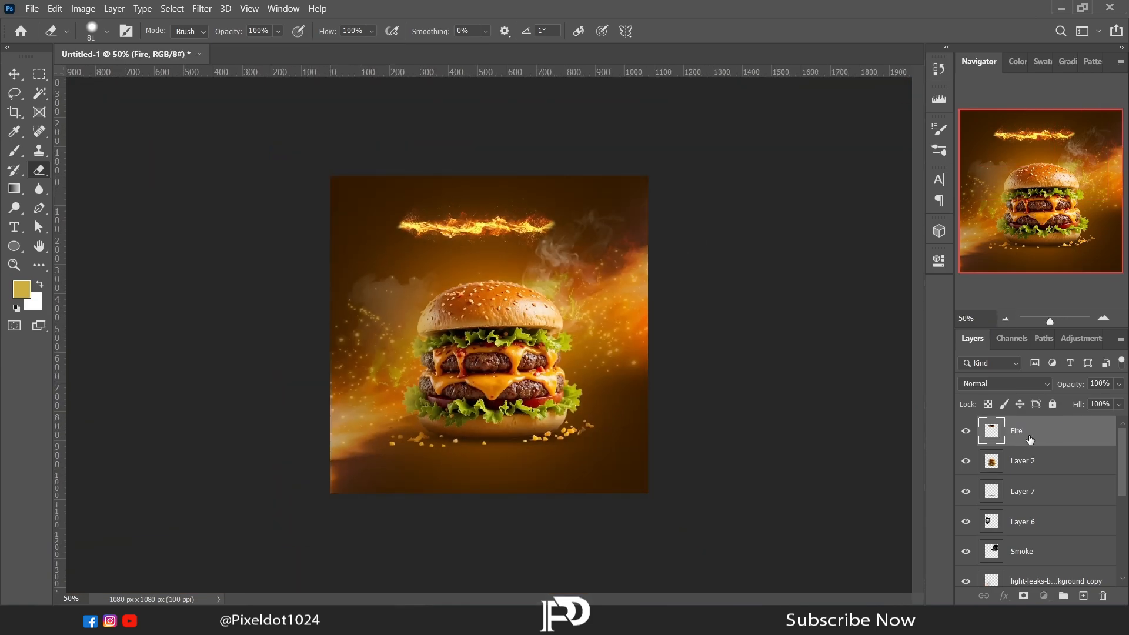
- Enlarge the fire to about 208%, rotate it about -36°, and move it to the canvas's lower-right corner
click(41, 97)
right_click(461, 268)
click(517, 395)
drag(464, 227, 432, 477)
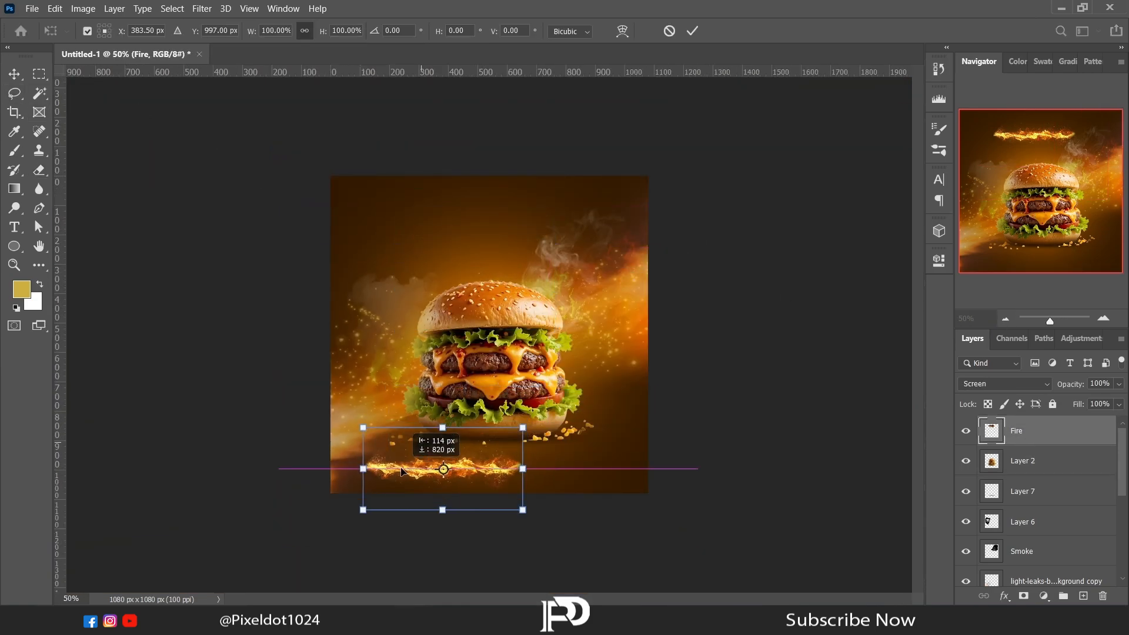
drag(567, 471, 758, 224)
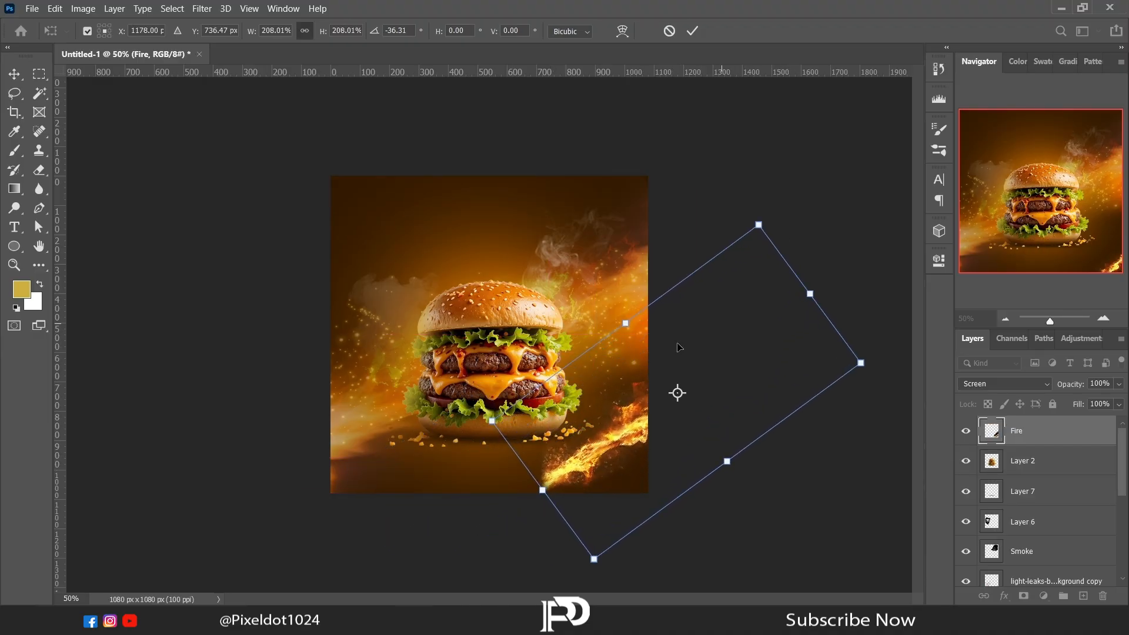
- Place a duplicate of the fire in the canvas's upper-left corner and transform it to hug that corner
mouse_move(593, 421)
mouse_down()
mouse_move(565, 509)
mouse_move(611, 473)
mouse_move(420, 297)
mouse_move(305, 239)
mouse_up()
key(Return)
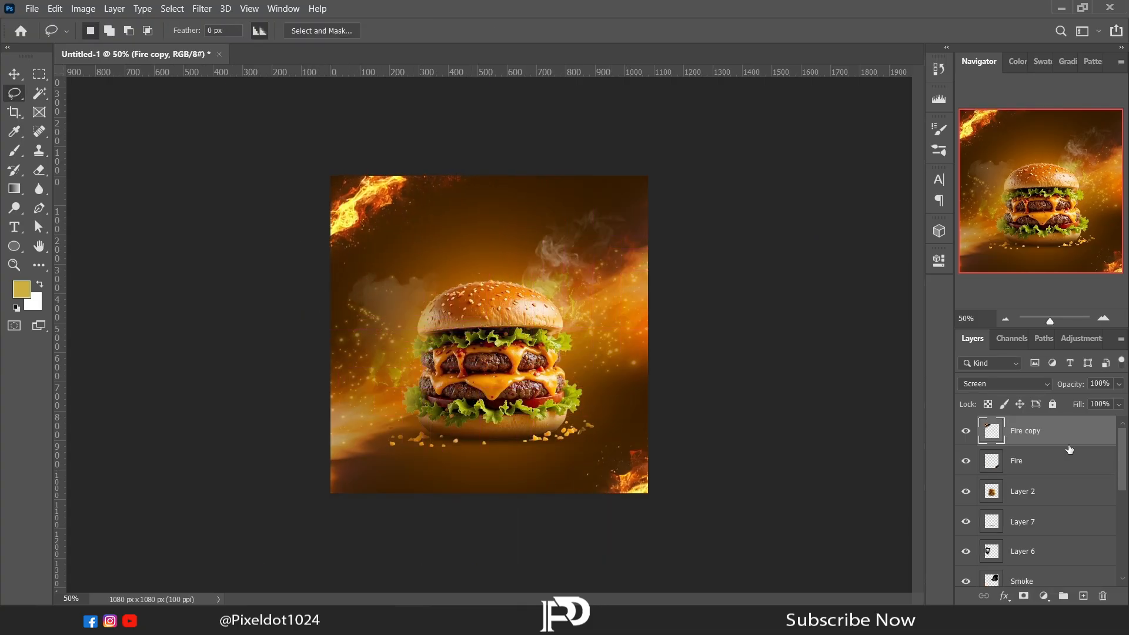
drag(367, 216, 362, 221)
right_click(395, 288)
click(412, 414)
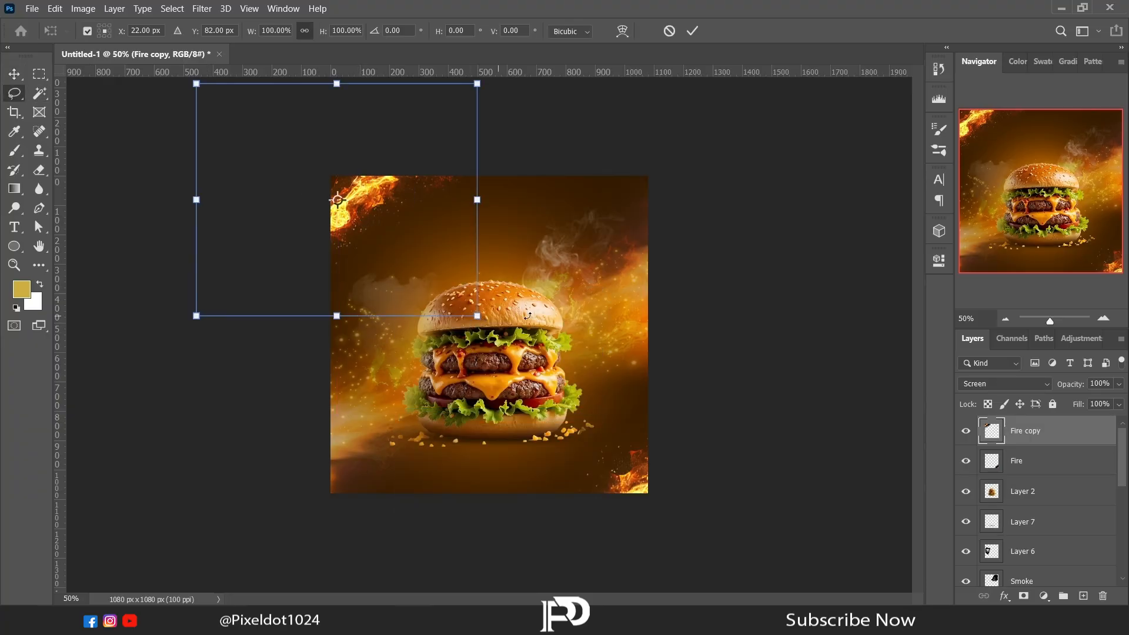
drag(483, 320, 439, 270)
key(Return)
- Duplicate the burger layer, Layer 2
click(1104, 319)
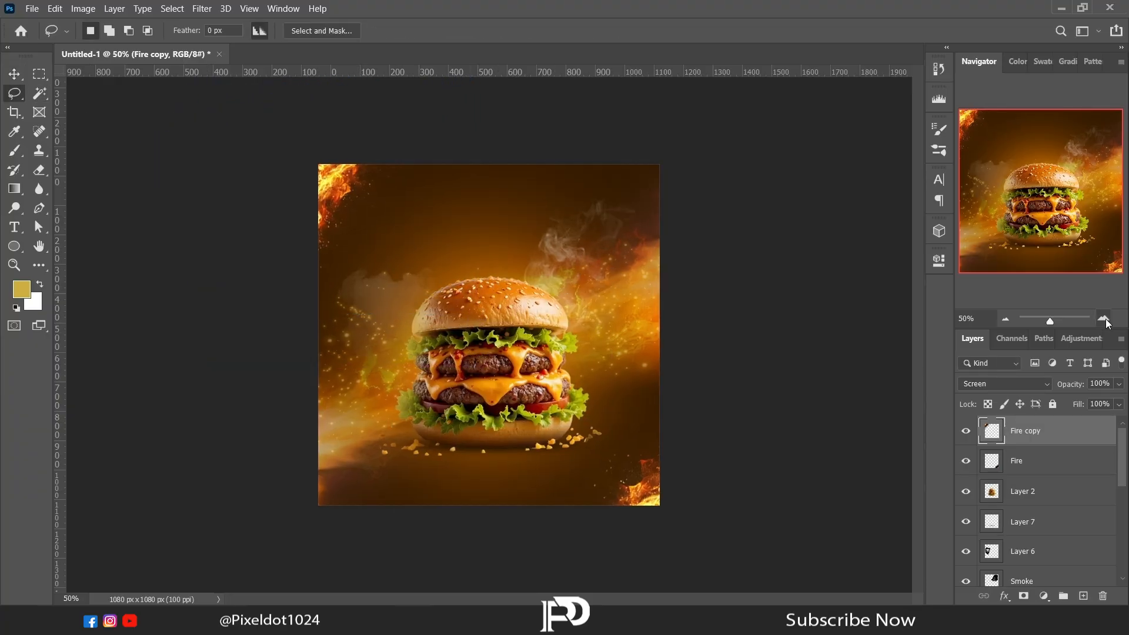
key(t)
click(1051, 500)
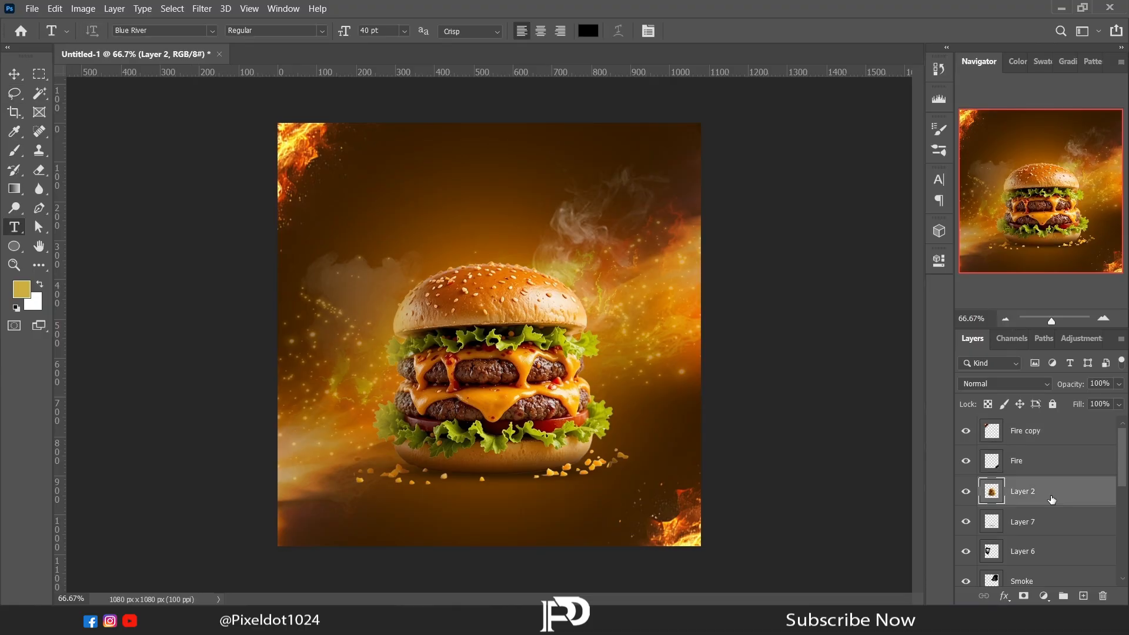
key(ctrl+j)
- Flip the original Layer 2 vertically and move it below the upright burger as a mirrored reflection
click(21, 99)
right_click(456, 291)
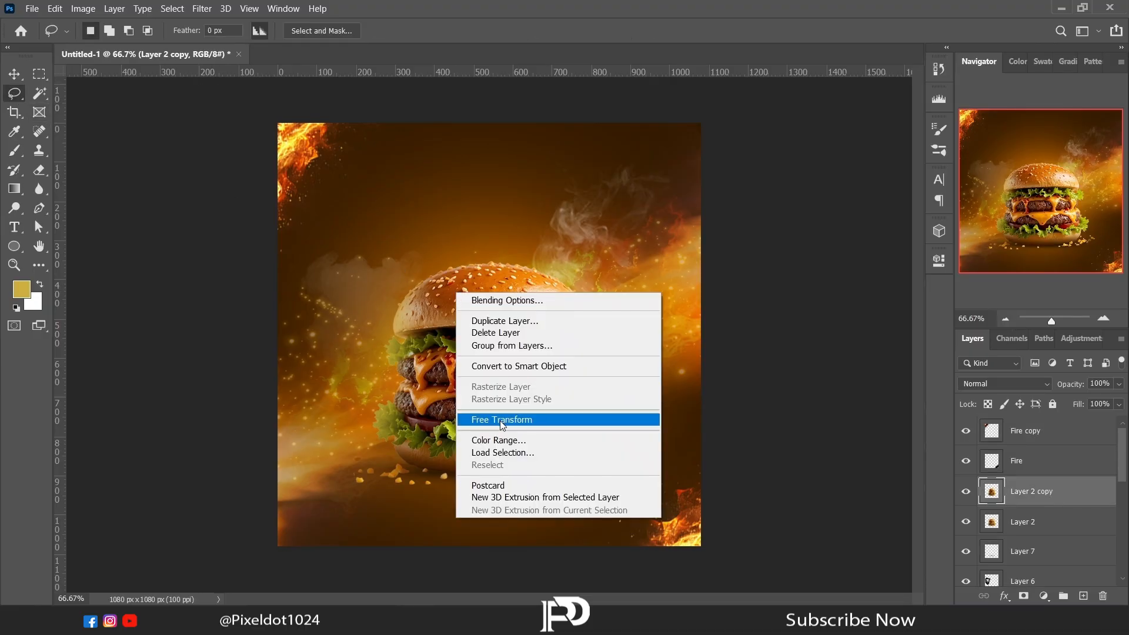
click(1051, 530)
right_click(559, 400)
click(609, 298)
right_click(494, 353)
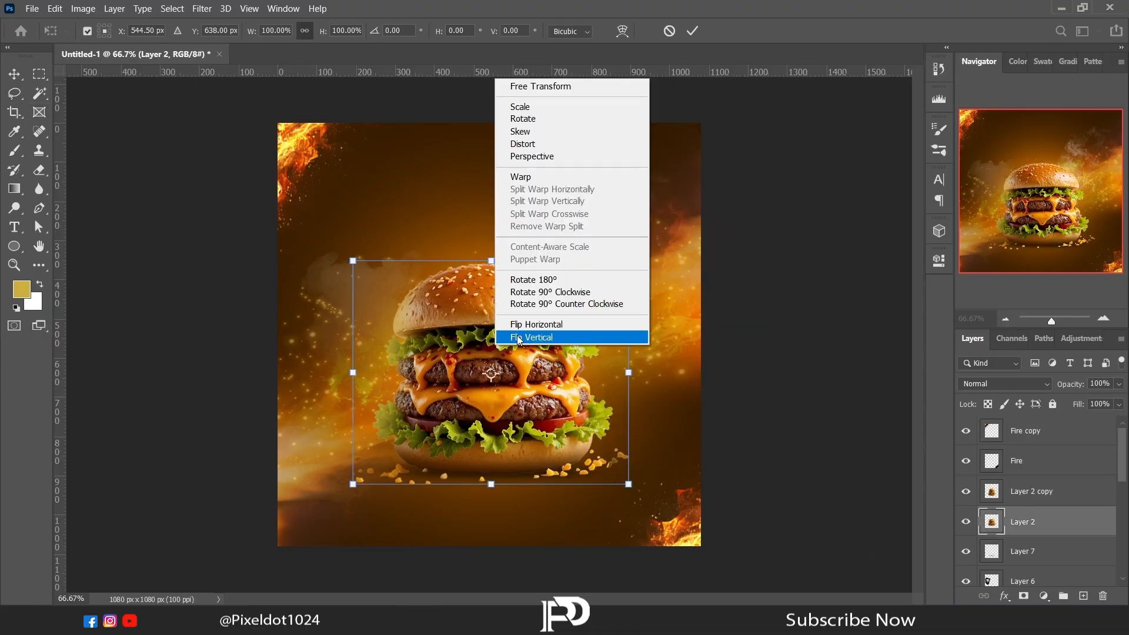
click(529, 332)
drag(519, 308, 523, 490)
key(Return)
- Lower the opacity of the flipped burger reflection on Layer 2 to 6%
key(e)
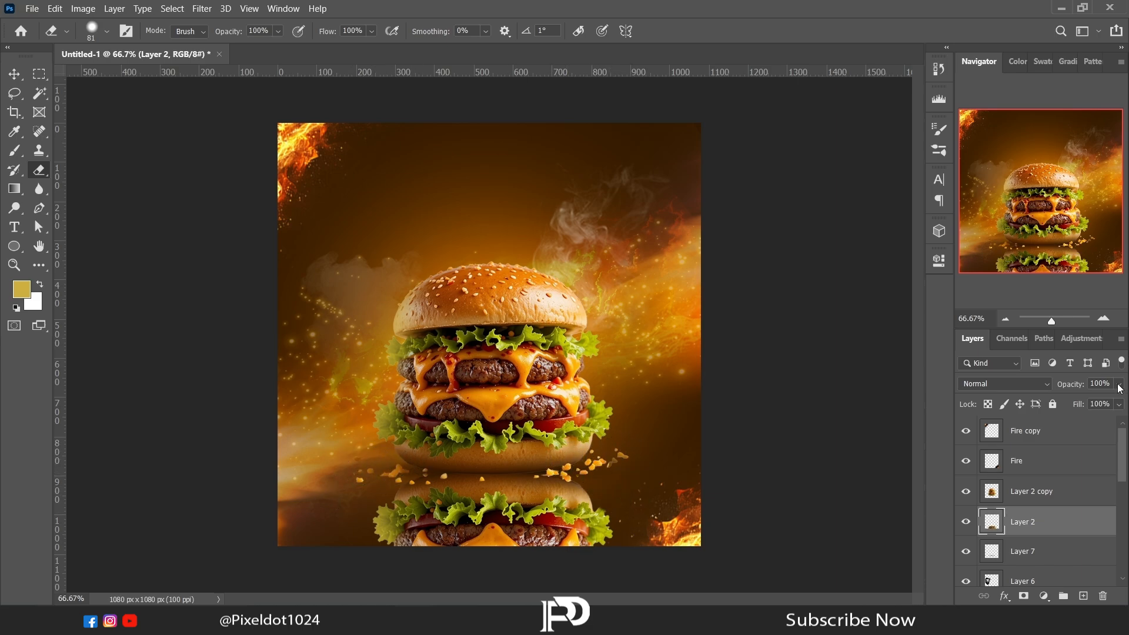
drag(1119, 385, 1056, 409)
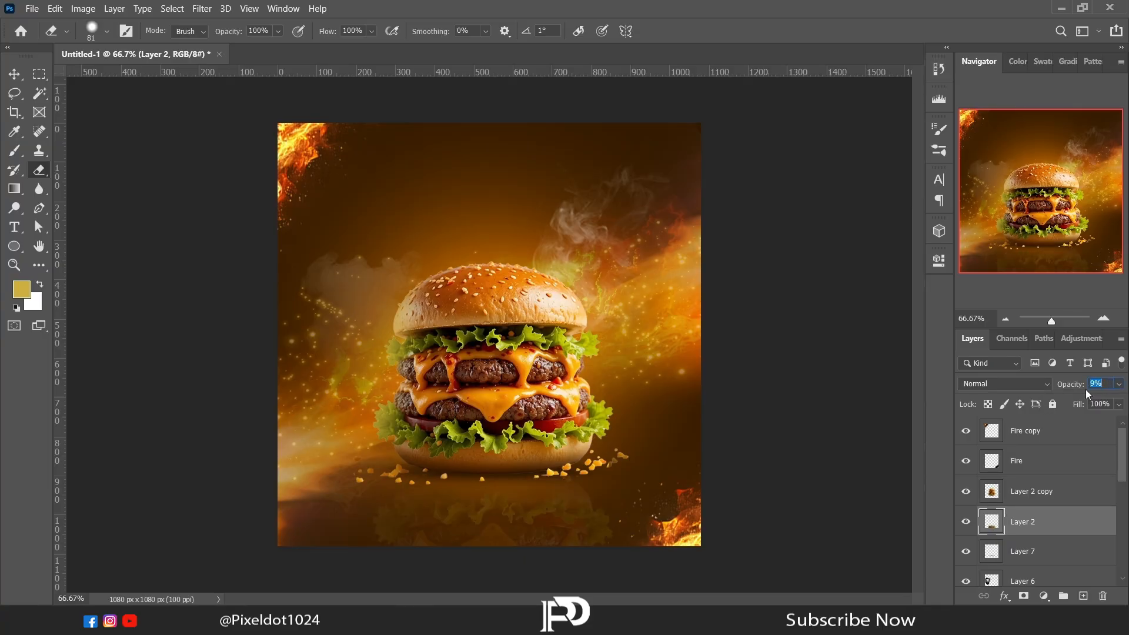
click(14, 93)
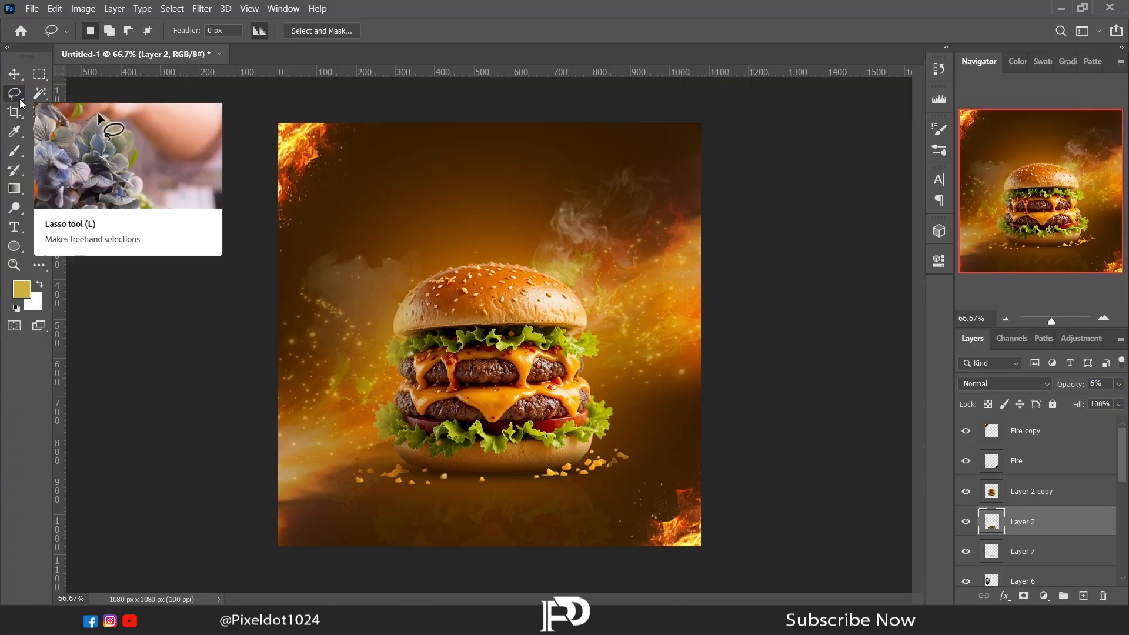
- Add a text box above the burger, over the Fire copy layer, containing the title BURGER
click(1086, 435)
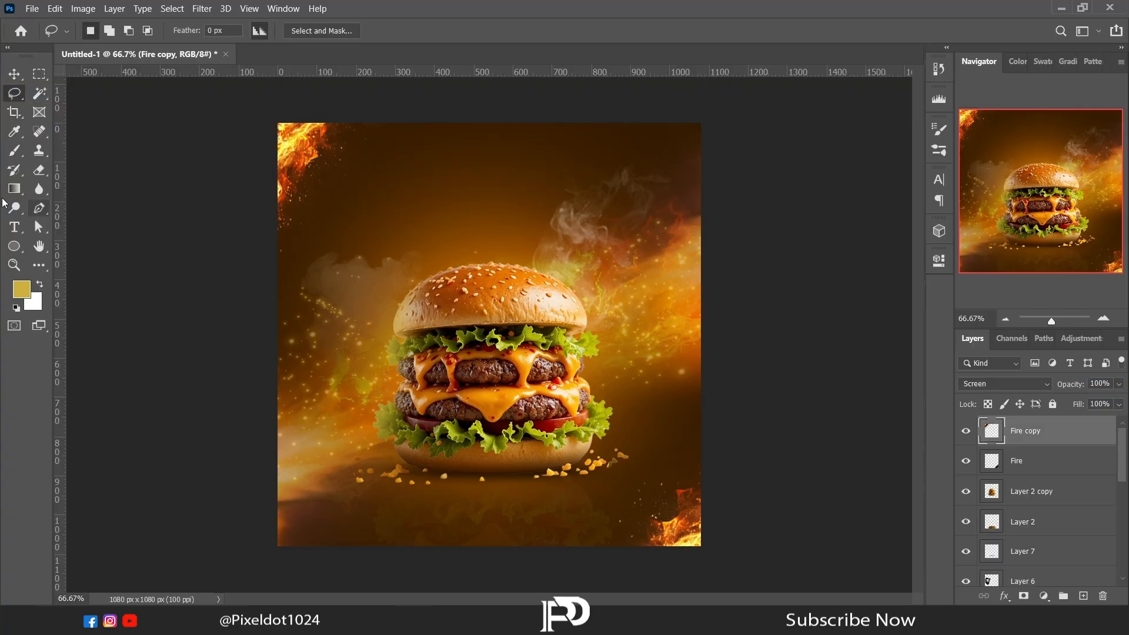
key(t)
drag(366, 186, 685, 254)
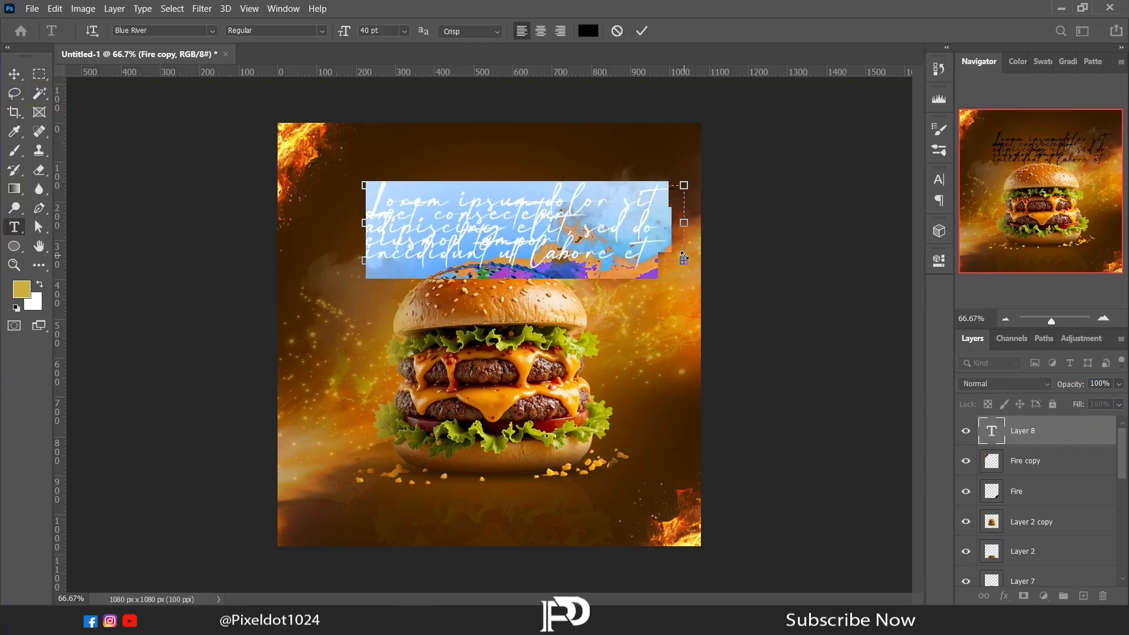
key(BackSpace)
text(BURGER)
- Set the BURGER title in Impact at 73 pt with wide letter spacing, and narrow its text box to about 610 px
key(ctrl+a)
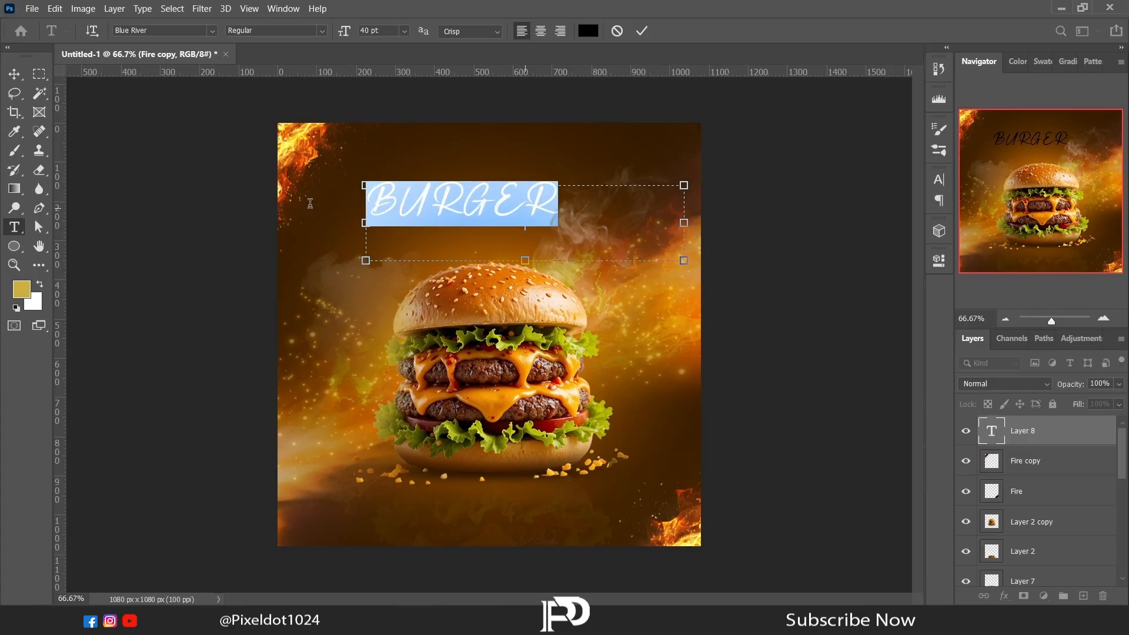
click(939, 260)
click(856, 406)
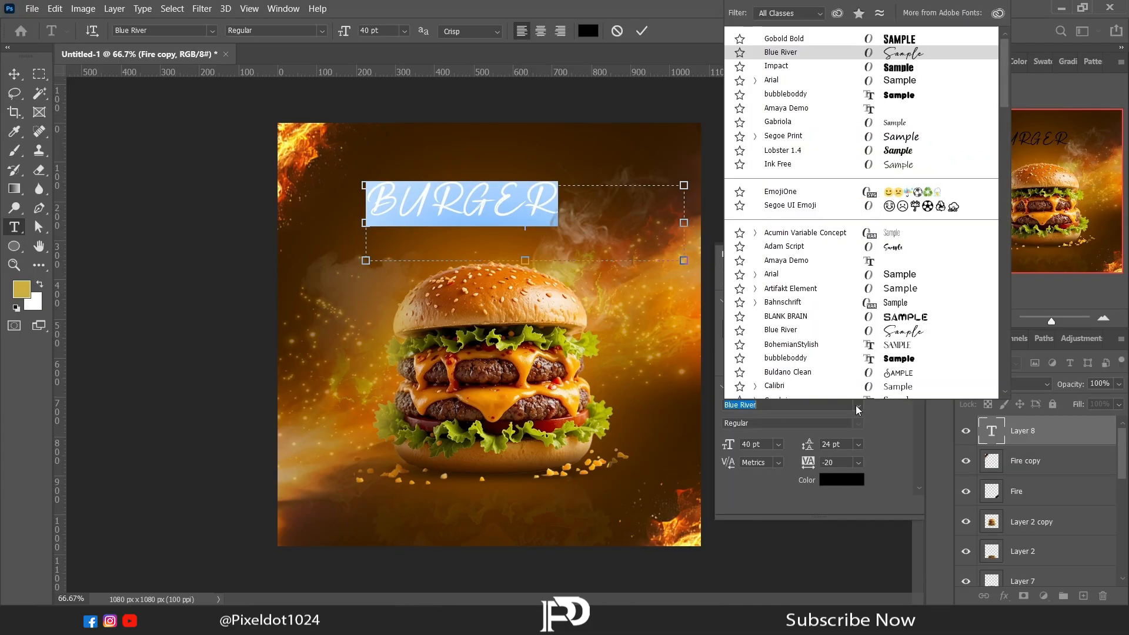
click(776, 66)
drag(812, 466, 818, 466)
drag(727, 445, 746, 446)
drag(815, 465, 810, 465)
drag(728, 445, 729, 446)
drag(684, 230, 606, 231)
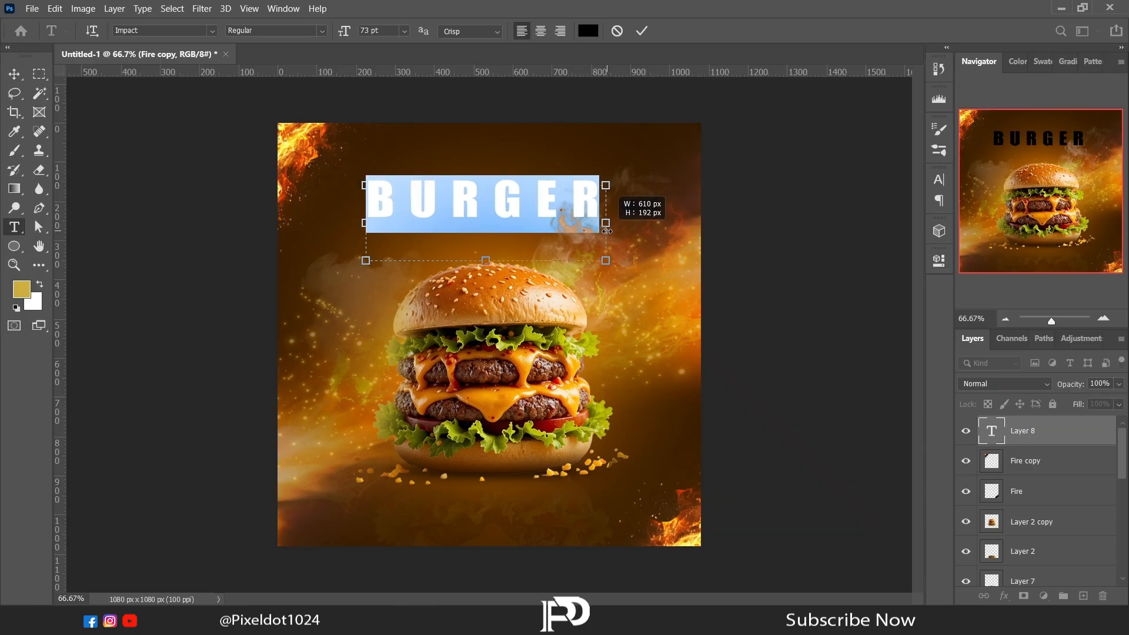
- Commit the BURGER title and move it straight down to just above the burger bun
key(ctrl+Return)
key(v)
drag(503, 213, 504, 248)
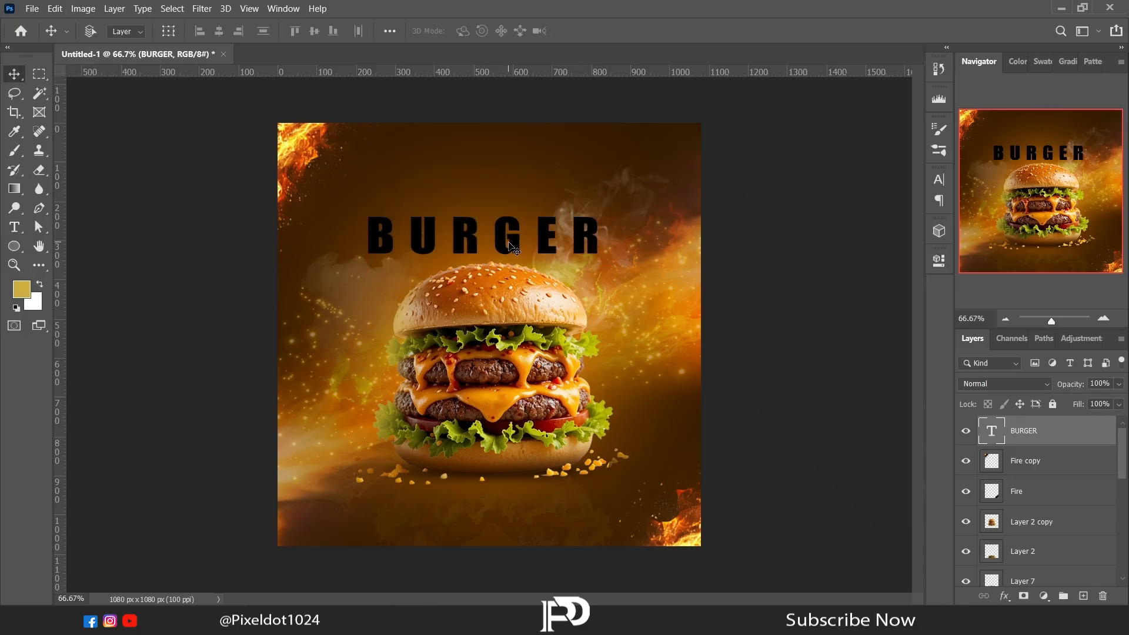
- Recolour the BURGER title pale yellow
click(939, 260)
click(842, 472)
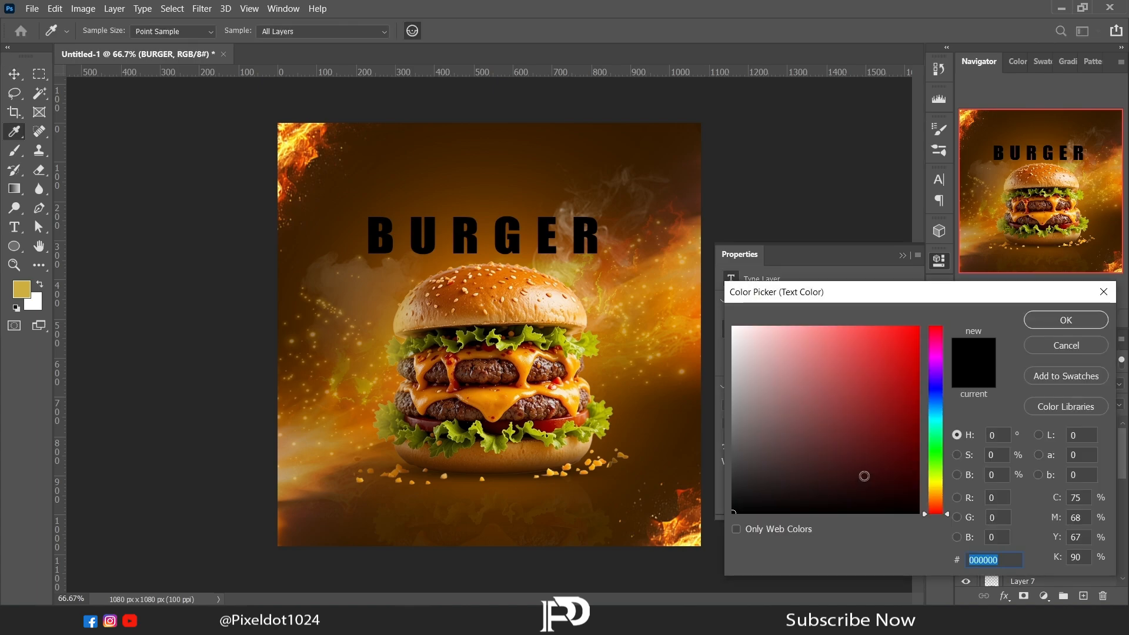
click(931, 485)
click(803, 326)
click(1066, 320)
click(902, 256)
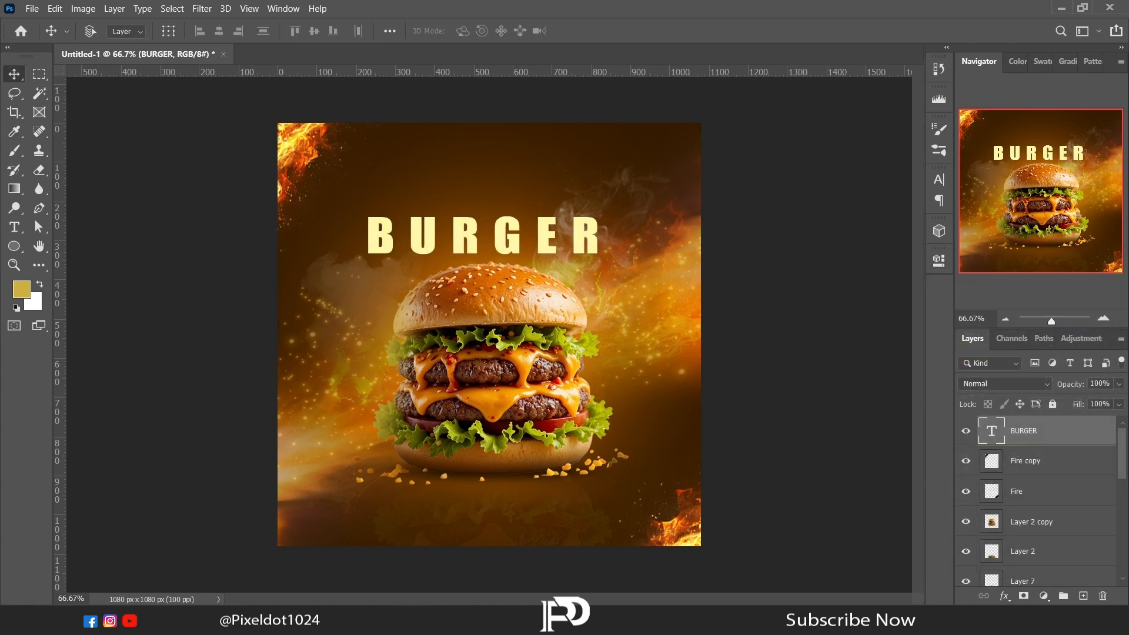
- Place the Texturelabs_Metal_132S image over the upper part of the canvas and clip it to the BURGER title
key(alt+Tab)
drag(258, 236, 477, 250)
drag(486, 262, 482, 194)
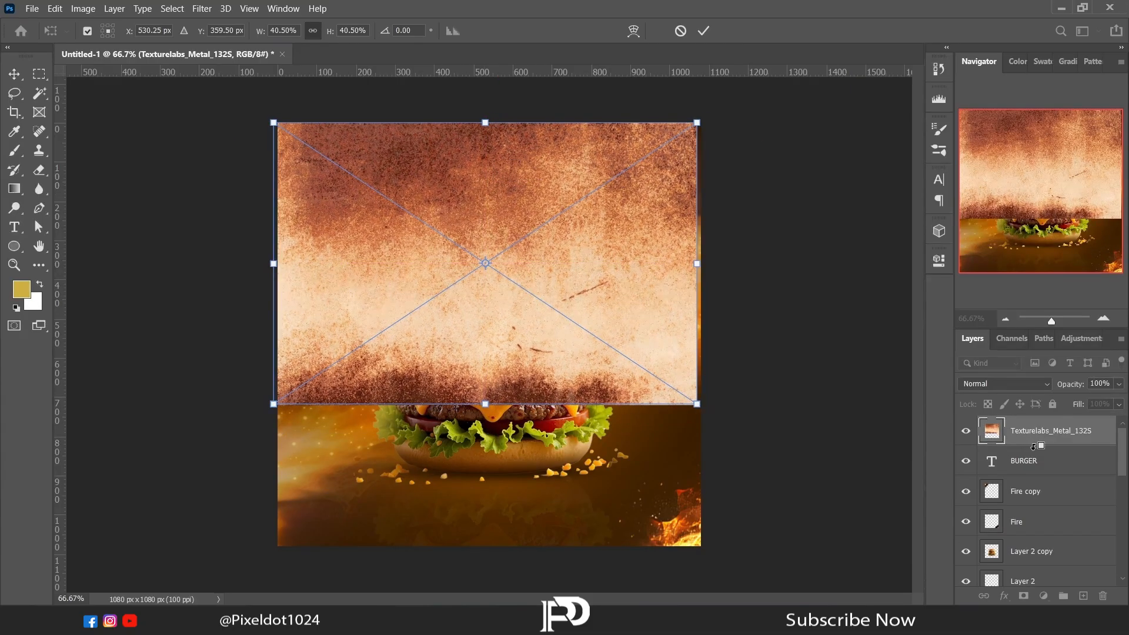
alt+click(1034, 446)
alt+click(1035, 446)
key(l)
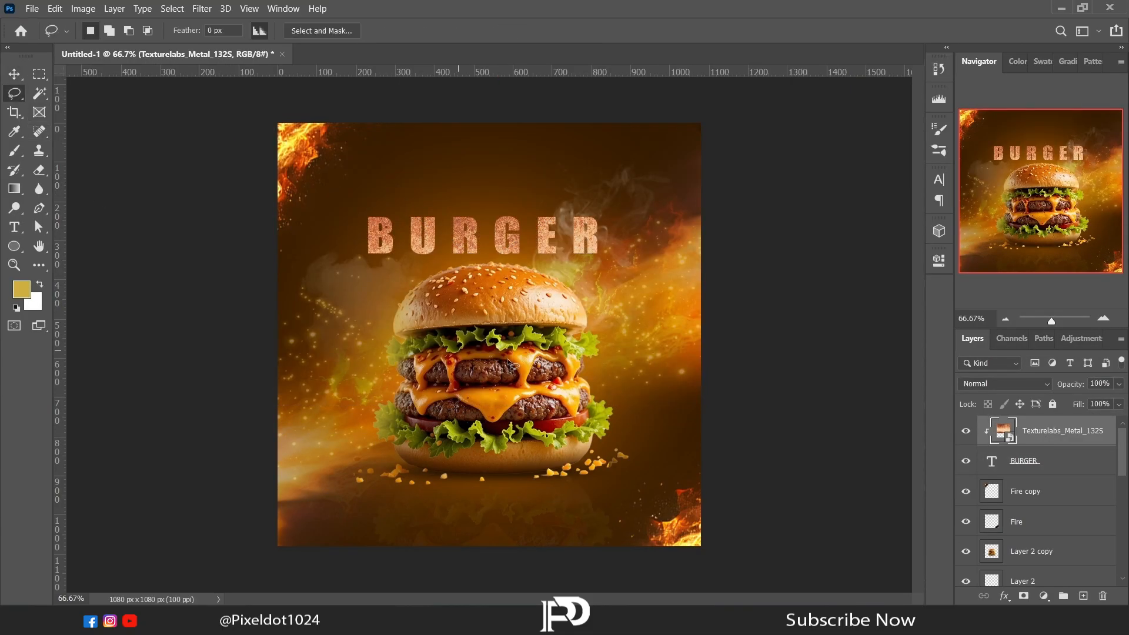
- Move the clipped metal texture up about 71 px and set its blend mode to Multiply
right_click(508, 362)
click(552, 259)
drag(544, 320, 544, 293)
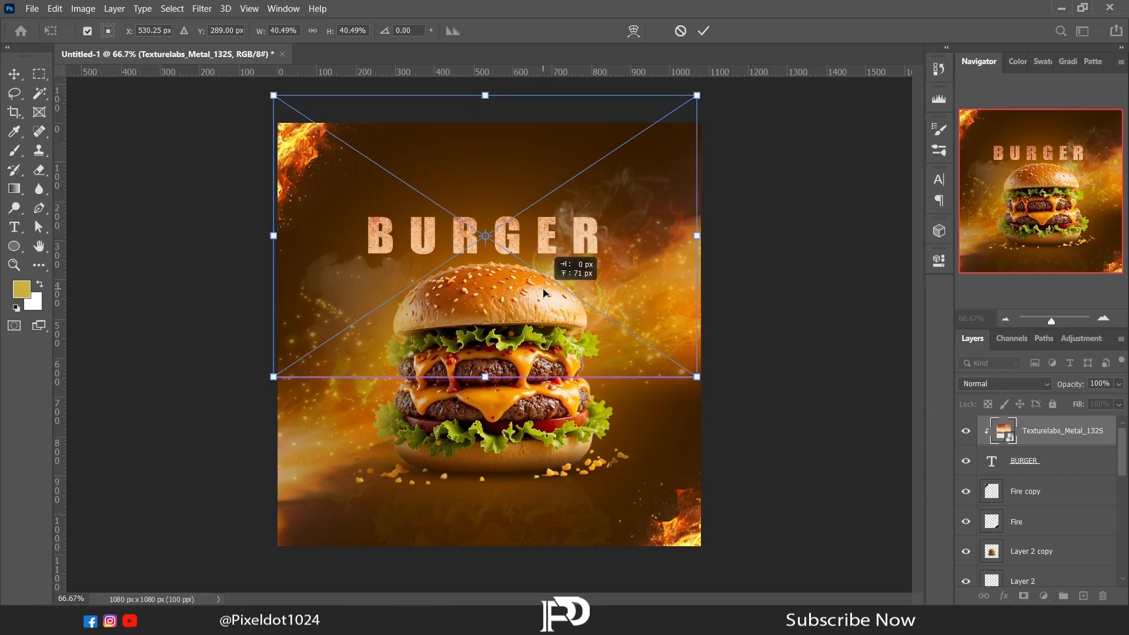
key(Return)
click(1049, 383)
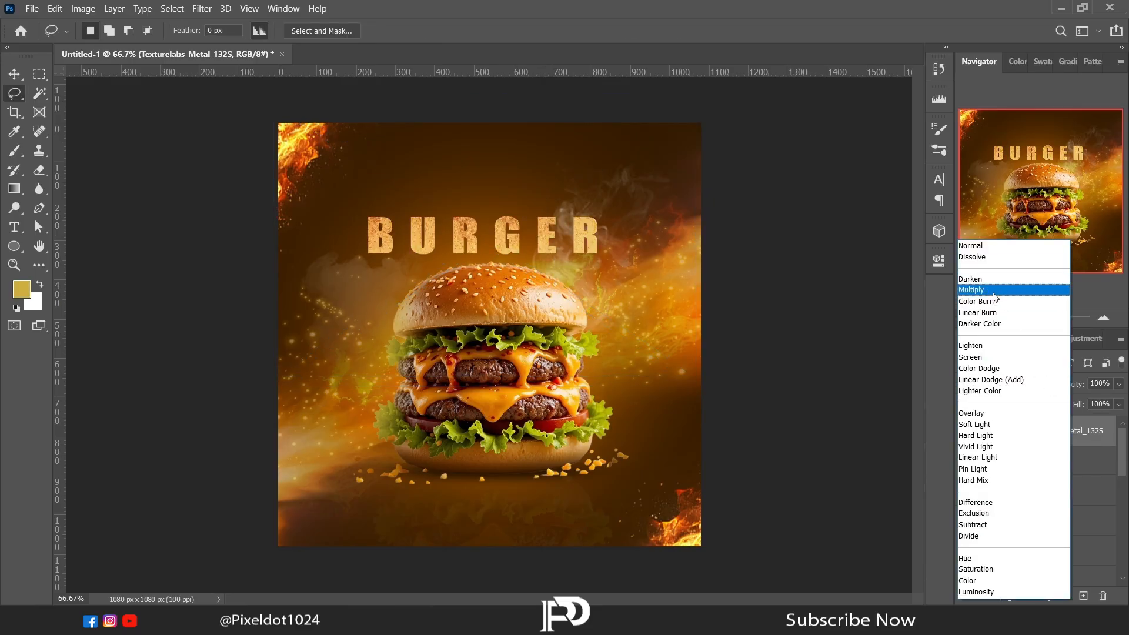
click(994, 291)
- Scale the metal texture to about 41.90% and shift it slightly up and to the right over the title
right_click(426, 268)
click(465, 467)
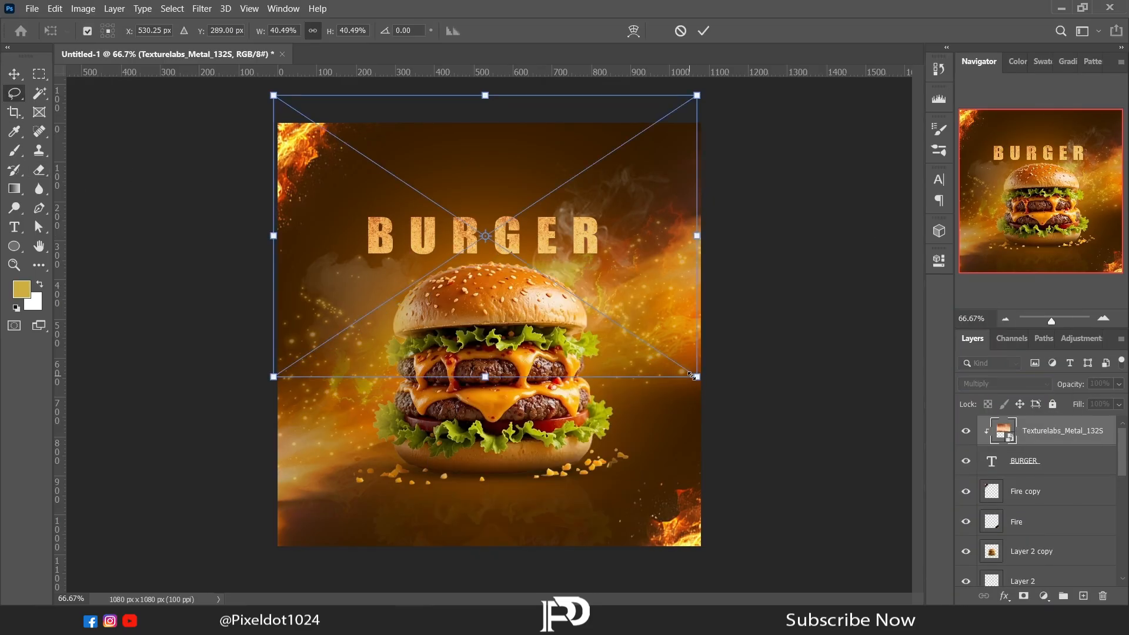
mouse_move(638, 361)
mouse_down()
mouse_move(644, 341)
mouse_move(644, 356)
mouse_up()
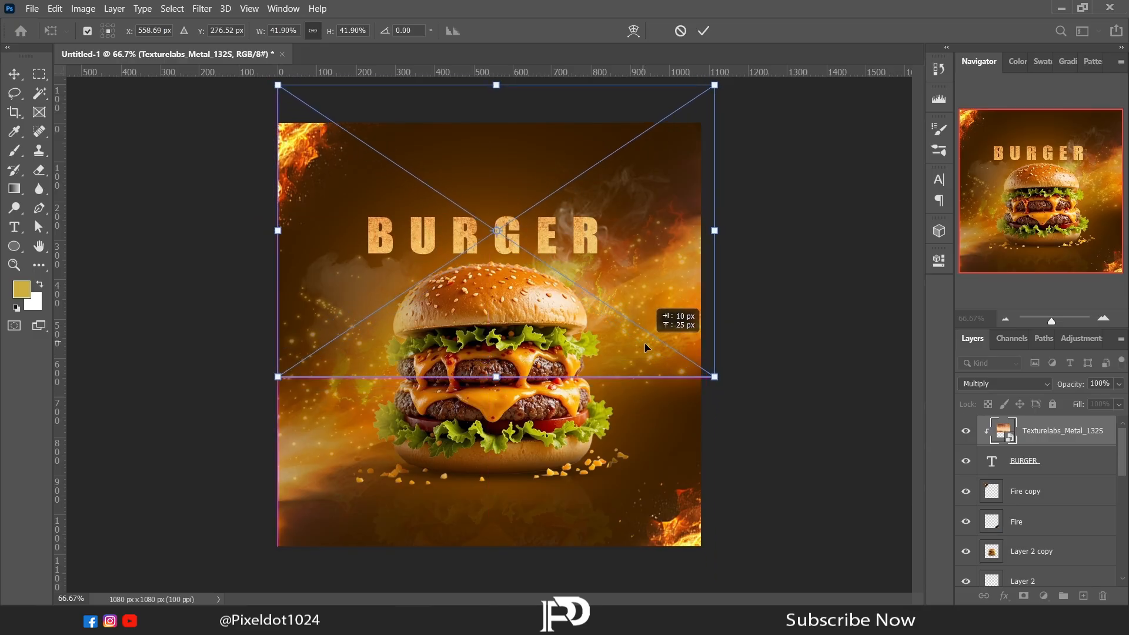
key(Return)
- Select the metal texture together with the BURGER text and nudge both slightly to the right
key(v)
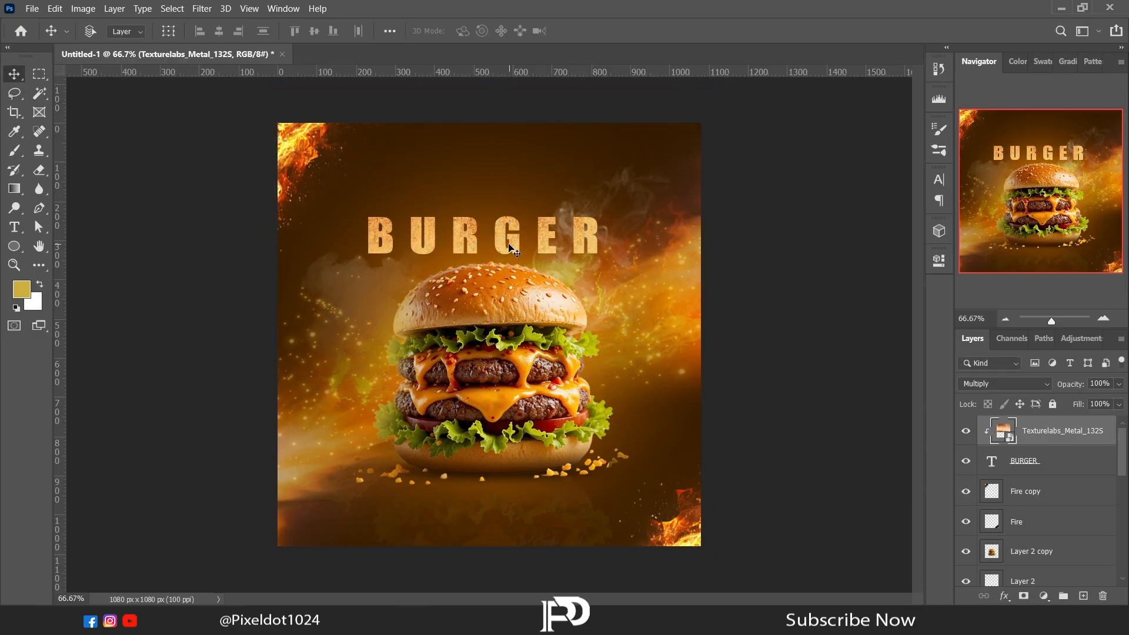
shift+click(1064, 471)
drag(512, 241, 514, 242)
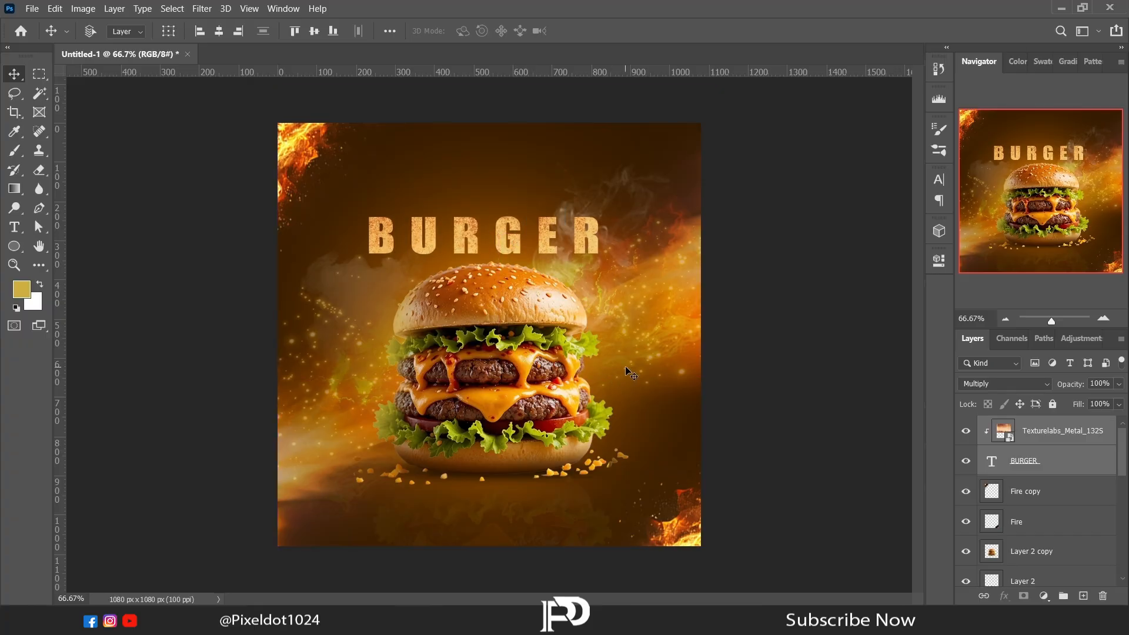
- Duplicate the Fire layer, bring the copy to the top of the layer stack and move its flames over the title area
click(1029, 521)
key(ctrl+j)
drag(1029, 522, 1020, 434)
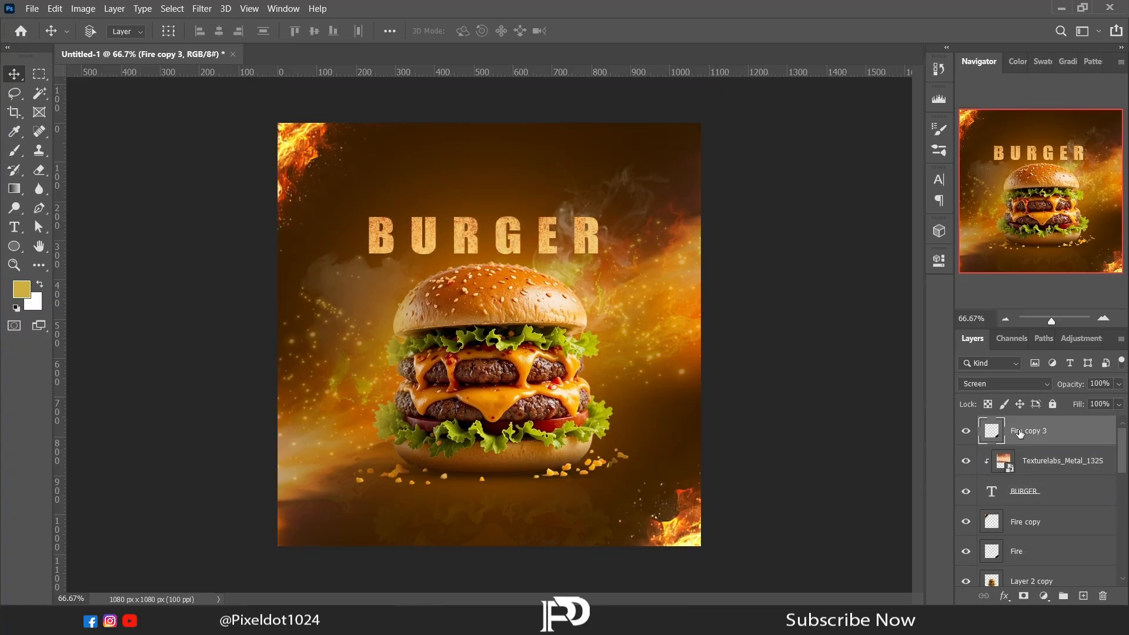
mouse_move(685, 534)
mouse_down()
mouse_move(513, 275)
mouse_move(472, 285)
mouse_up()
- Rotate the Fire copy 3 flames about 35 degrees so they run horizontally
key(l)
right_click(484, 329)
click(534, 456)
mouse_move(689, 437)
mouse_down()
mouse_move(606, 487)
mouse_move(551, 502)
mouse_up()
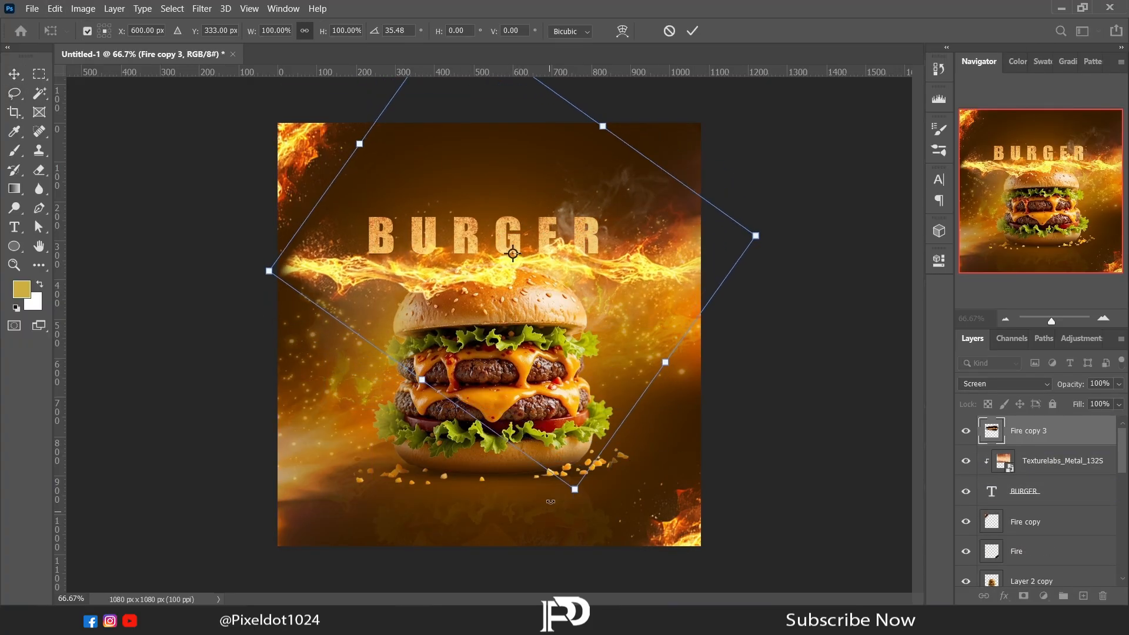
key(Return)
- Squash and shrink the Fire copy 3 flames to about 32.93% width and 9.50% height, centred just above BURGER
right_click(444, 331)
click(550, 453)
drag(501, 385, 501, 221)
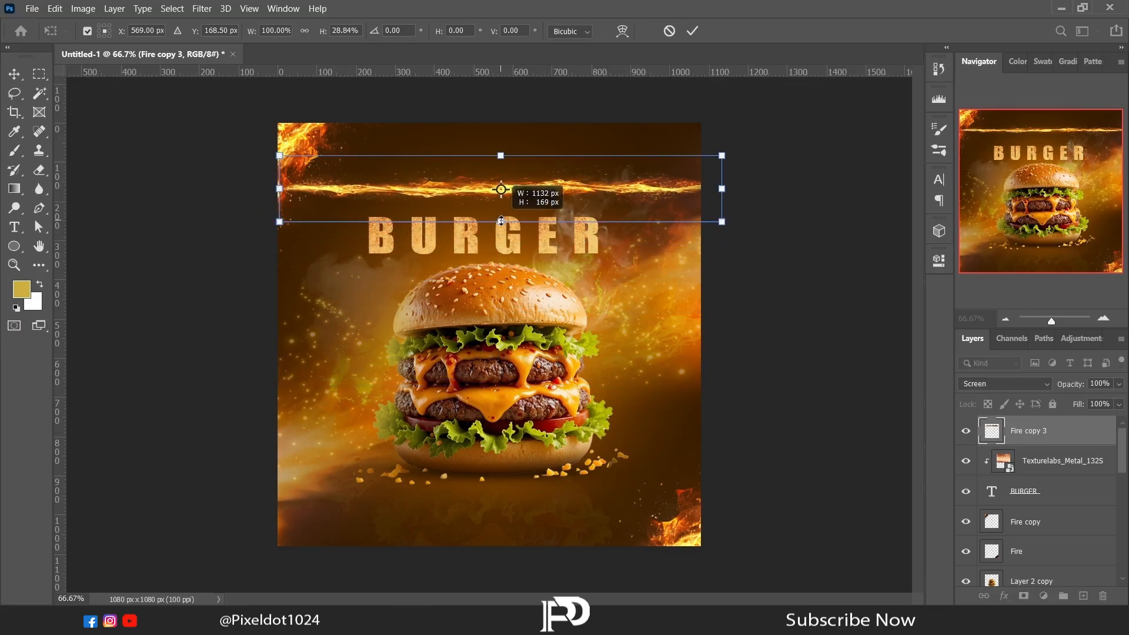
drag(722, 222, 512, 205)
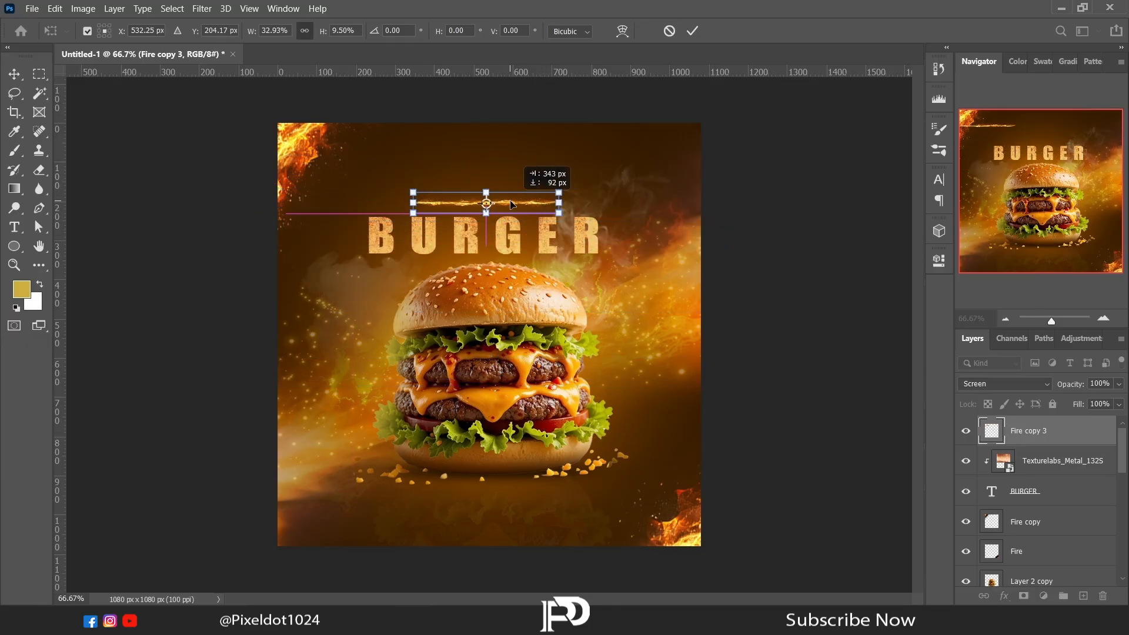
key(Return)
- Set the metal texture's blend mode to Linear Burn and raise its brightness slightly with Brightness/Contrast
click(1058, 460)
click(1005, 384)
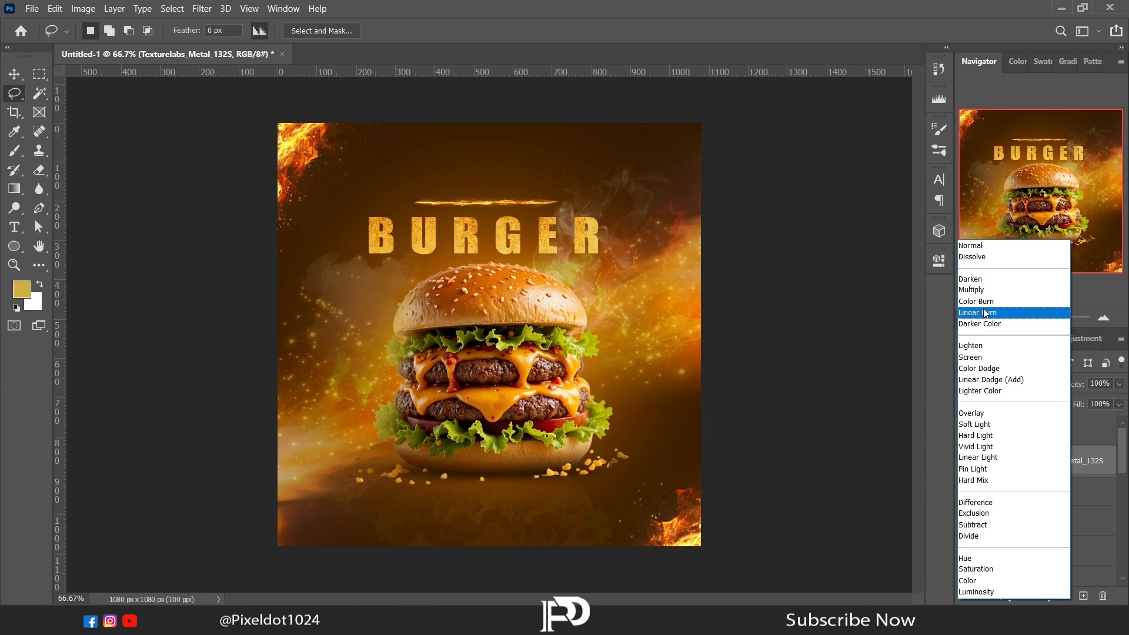
click(983, 308)
click(83, 8)
mouse_move(101, 41)
click(253, 40)
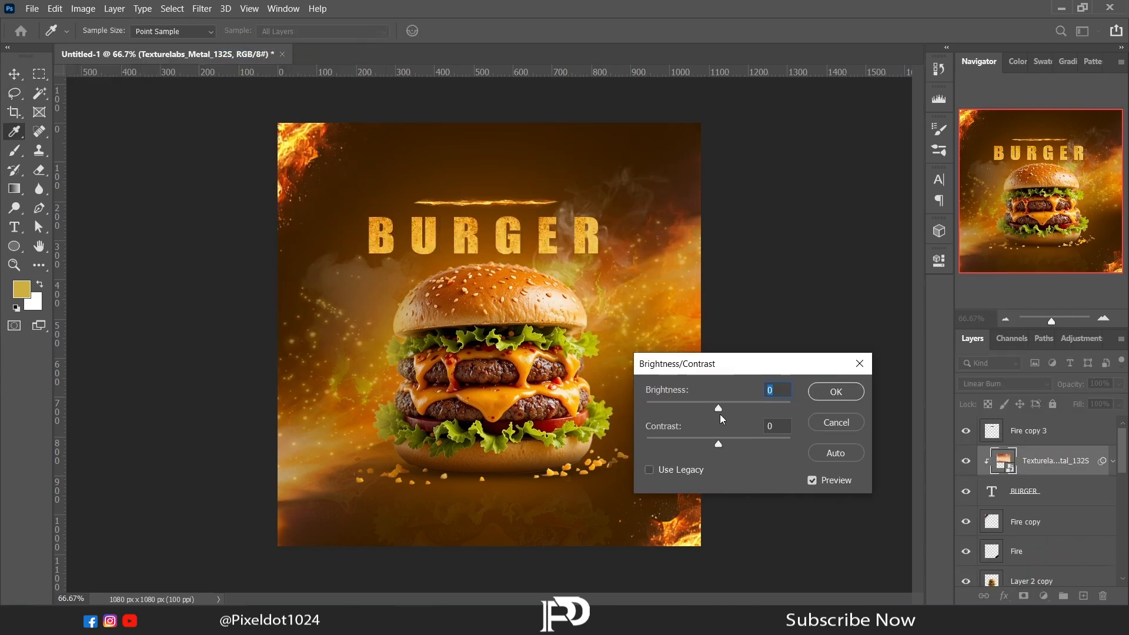
drag(721, 408, 735, 408)
click(831, 391)
- Add the text HOT in Impact at 34 pt with letter spacing 0 and centre it above BURGER
key(t)
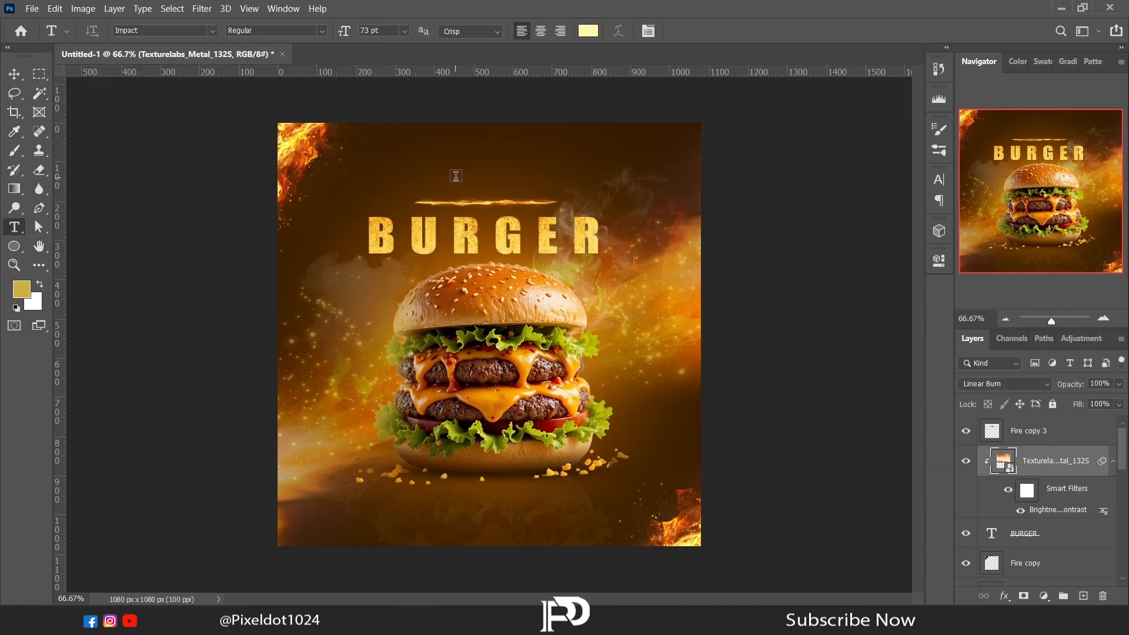
drag(453, 177, 530, 200)
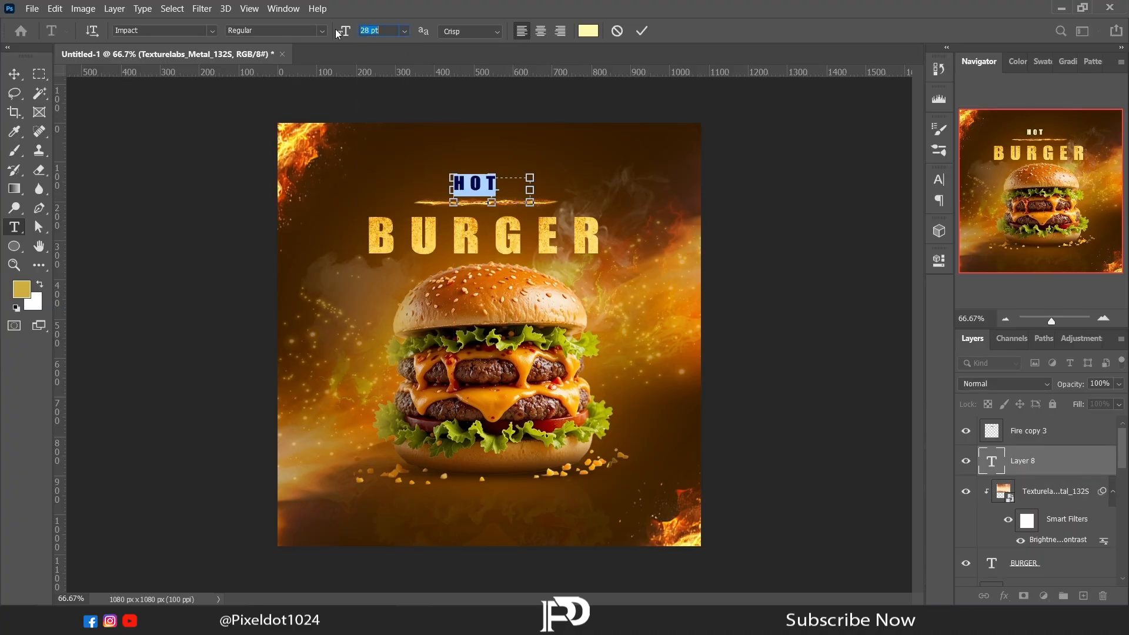
click(939, 260)
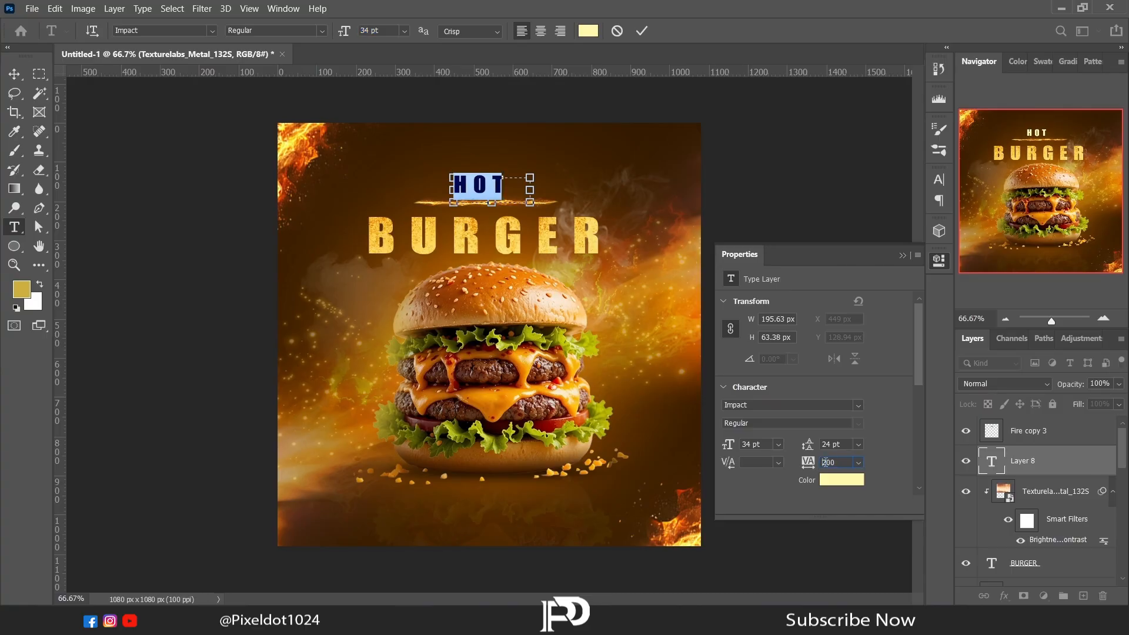
click(14, 73)
drag(493, 221, 512, 220)
click(902, 255)
click(1113, 492)
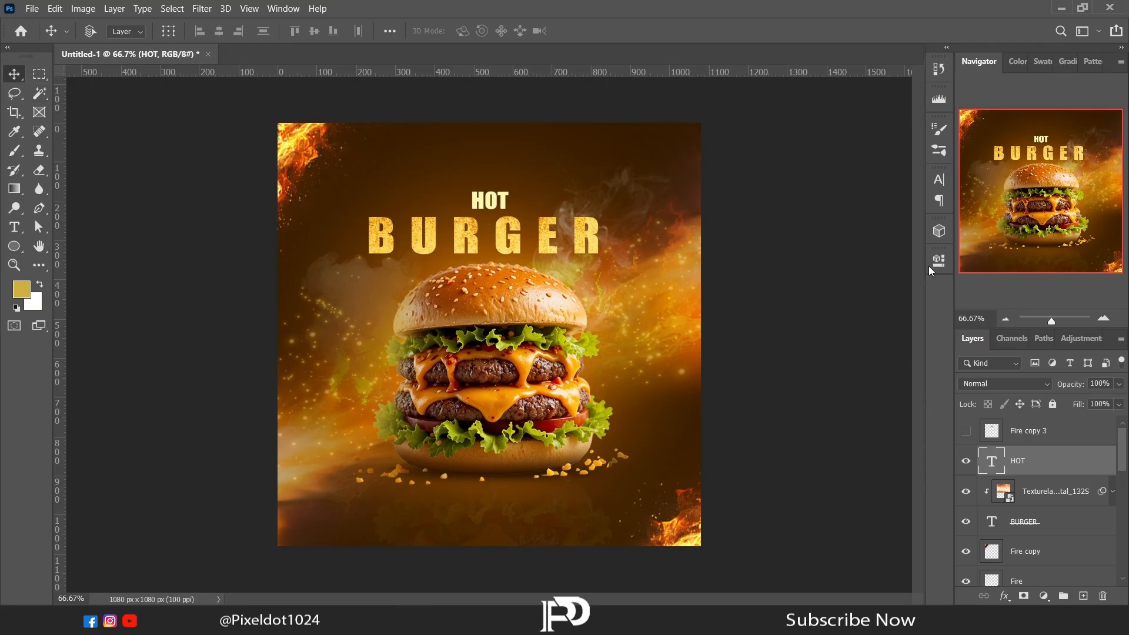
- Recolour HOT with a golden yellow sampled from the BURGER lettering and show the Fire copy 3 layer again
click(938, 262)
click(841, 479)
click(593, 246)
click(1028, 319)
click(901, 255)
click(966, 431)
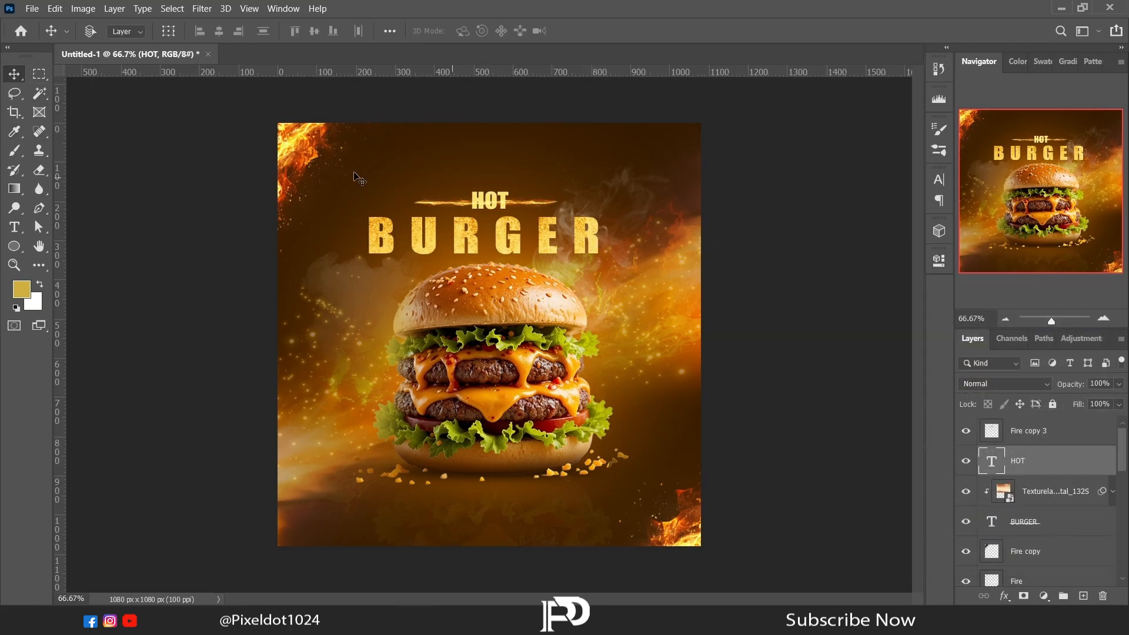
- Scale the Fire copy 3 streak to about 228 px wide and place it to the right of HOT
mouse_move(536, 206)
mouse_down()
mouse_move(625, 207)
mouse_move(606, 205)
mouse_up()
key(ctrl+z)
click(1016, 436)
click(14, 92)
right_click(470, 280)
click(517, 404)
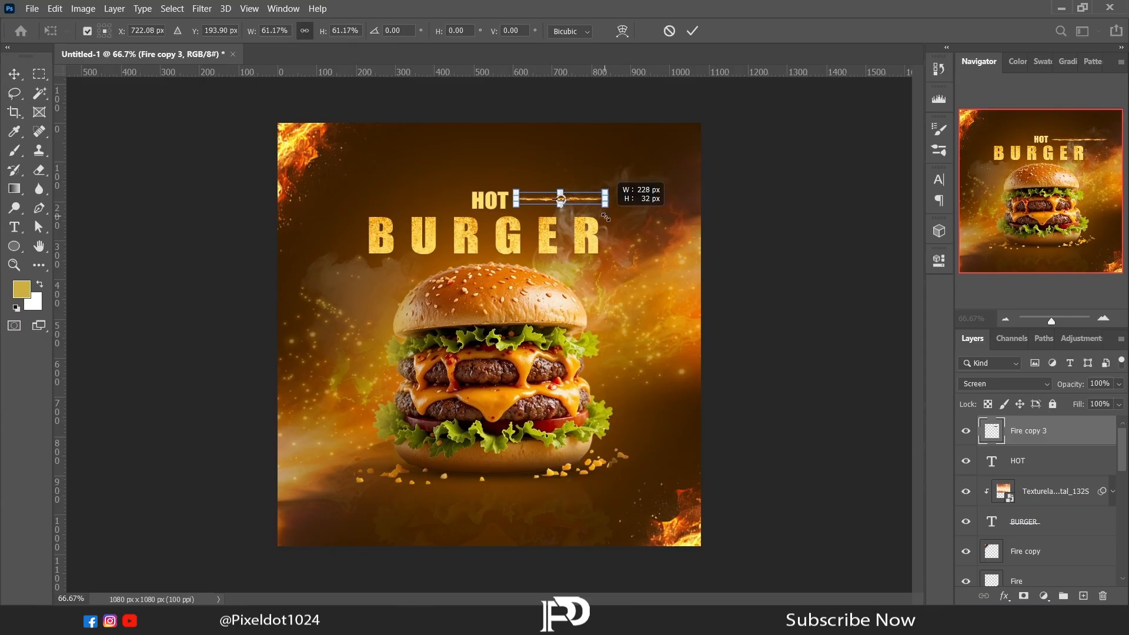
key(Return)
- Copy the fire streak to the left of HOT and nudge HOT to the middle between both streaks
key(v)
drag(534, 207, 381, 207)
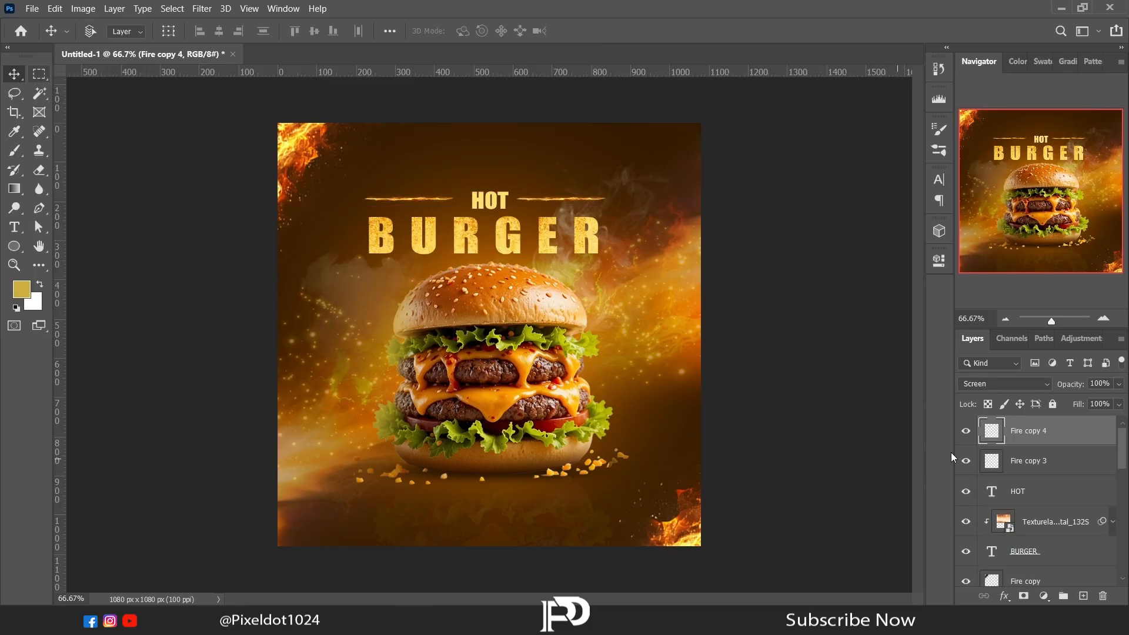
click(1050, 494)
- Duplicate the HOT text layer, bring the copy to the top of the stack and move it below the burger
click(14, 227)
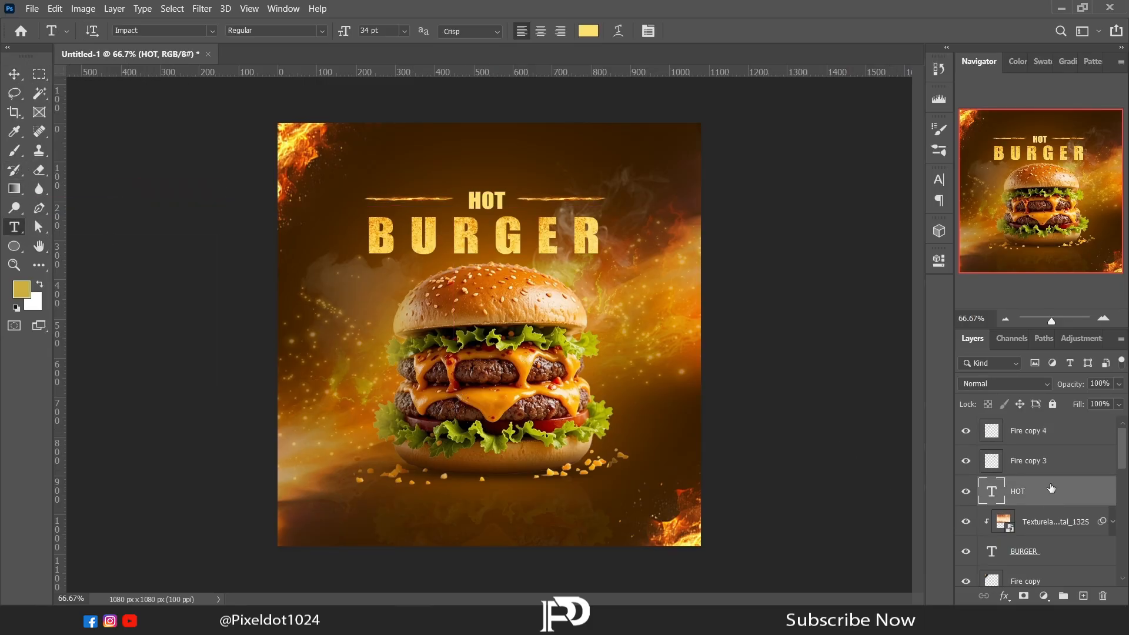
key(ctrl+j)
drag(1045, 493, 1038, 423)
click(17, 72)
drag(517, 220, 514, 493)
- Replace the copied text with Big Size at 23 pt and position it centrally beneath the burger
key(t)
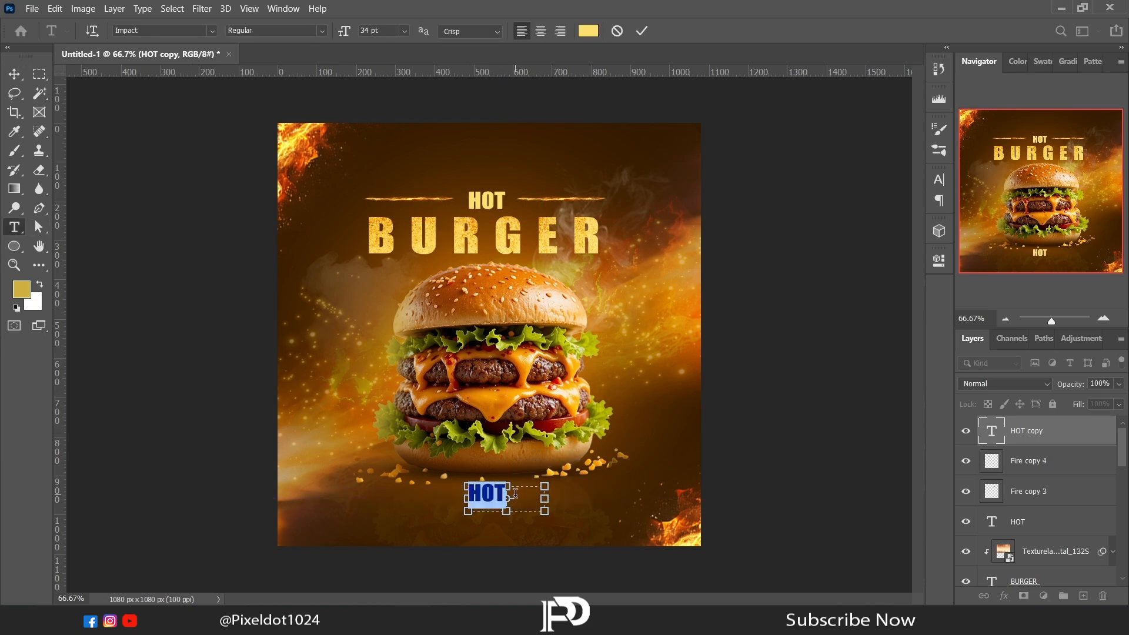
key(ctrl+a)
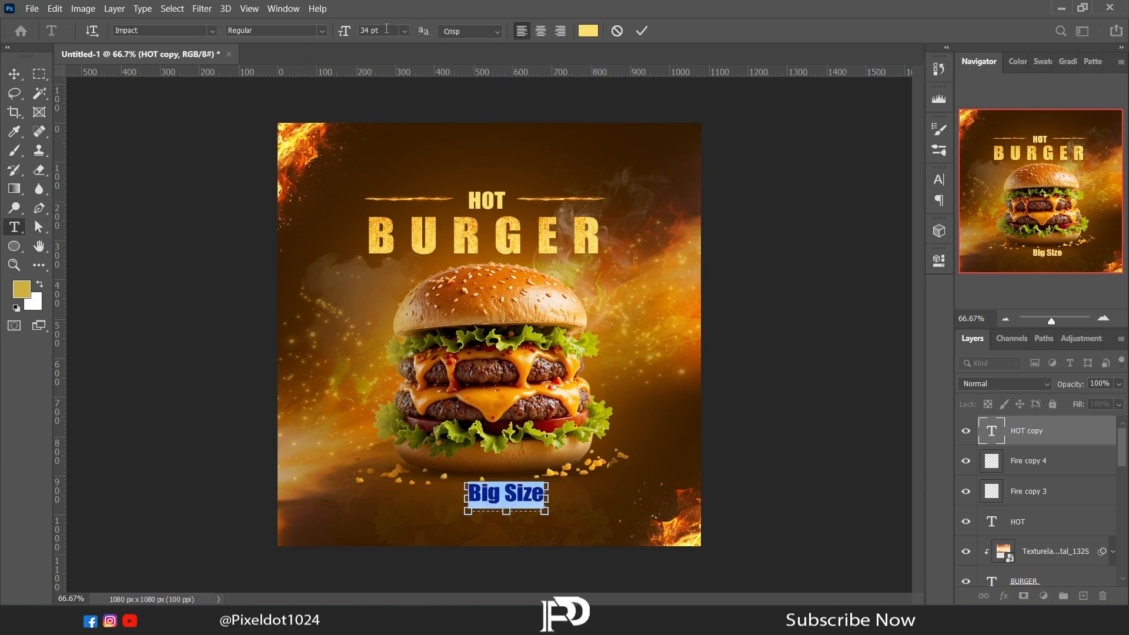
drag(344, 31, 337, 29)
click(15, 74)
drag(504, 491, 511, 496)
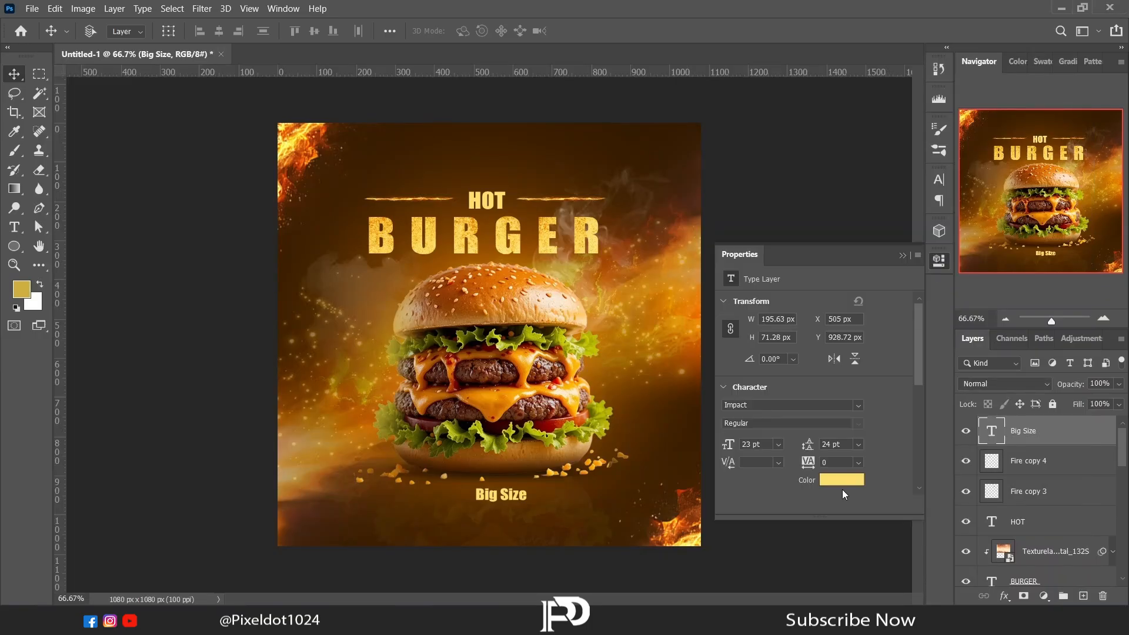
- Recolour the Big Size text white
click(842, 547)
click(1065, 320)
click(887, 254)
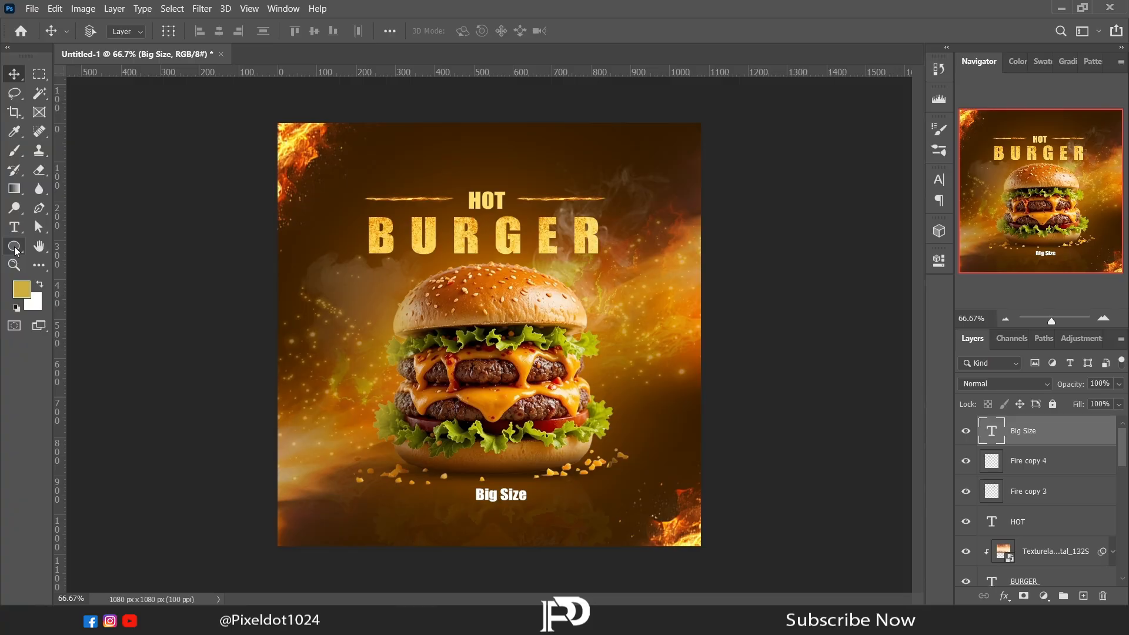
- Draw a horizontal line about 518 px wide through Big Size, with no fill and a white 5 px stroke
right_click(15, 251)
click(58, 303)
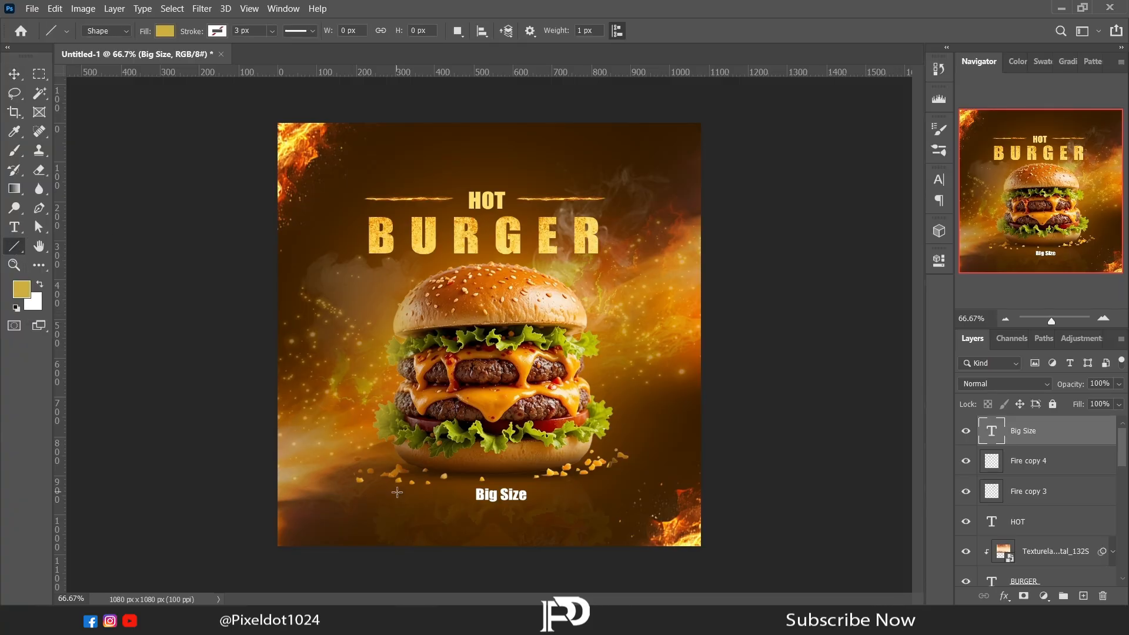
drag(397, 497, 600, 497)
click(165, 31)
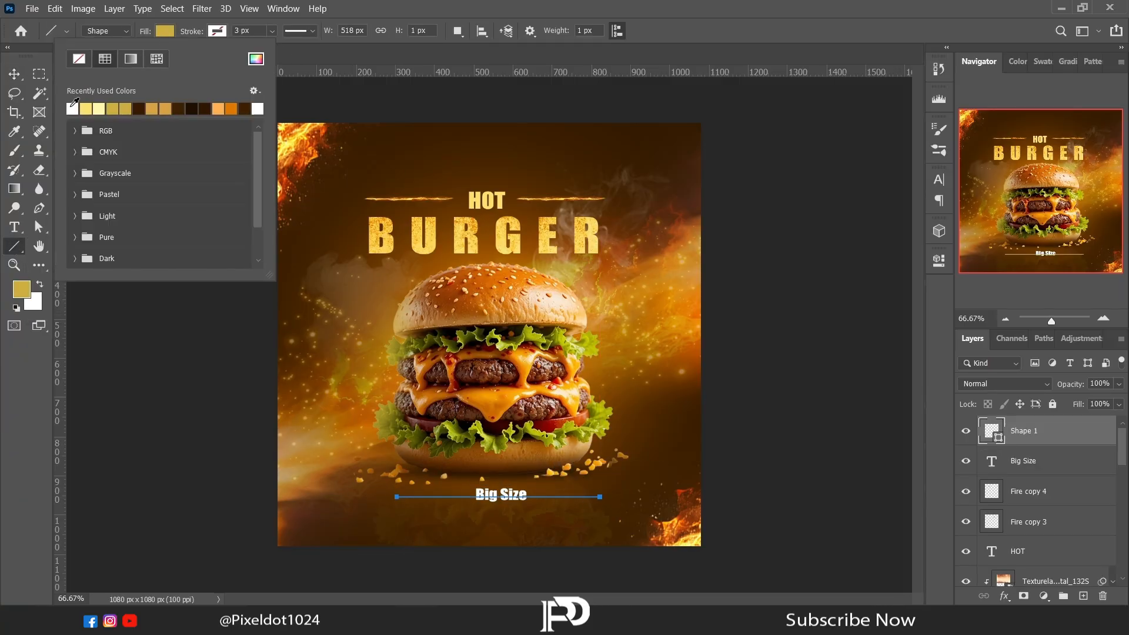
click(233, 30)
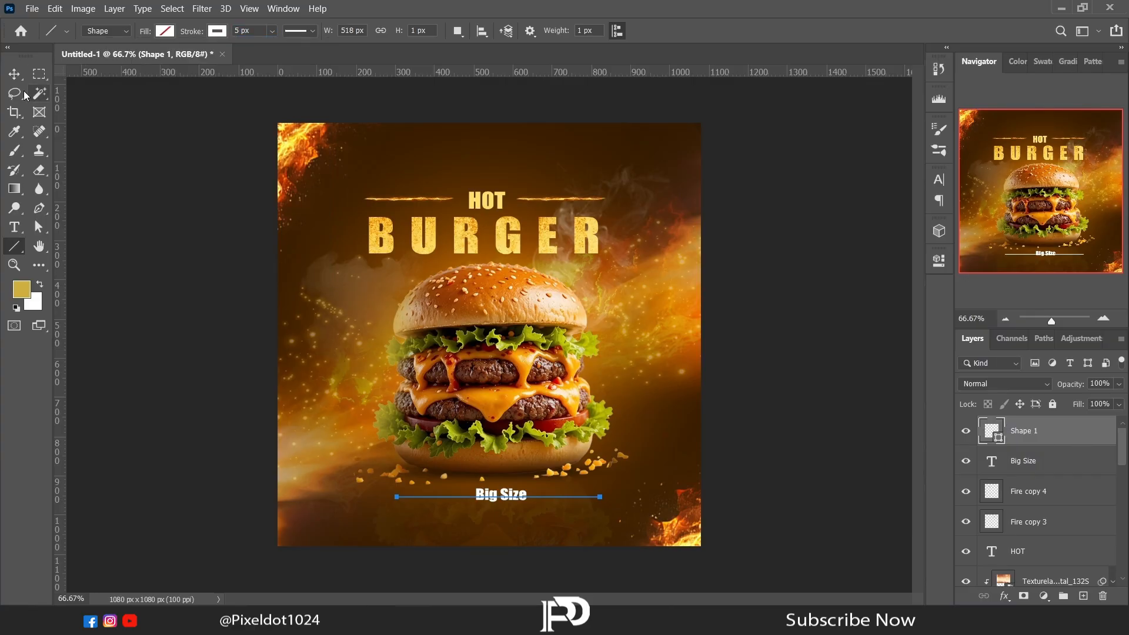
- Rasterize the Shape 1 line, erase its middle section behind Big Size with an 81 px hard eraser, and centre the remaining line
right_click(1029, 430)
click(853, 258)
key(e)
right_click(485, 494)
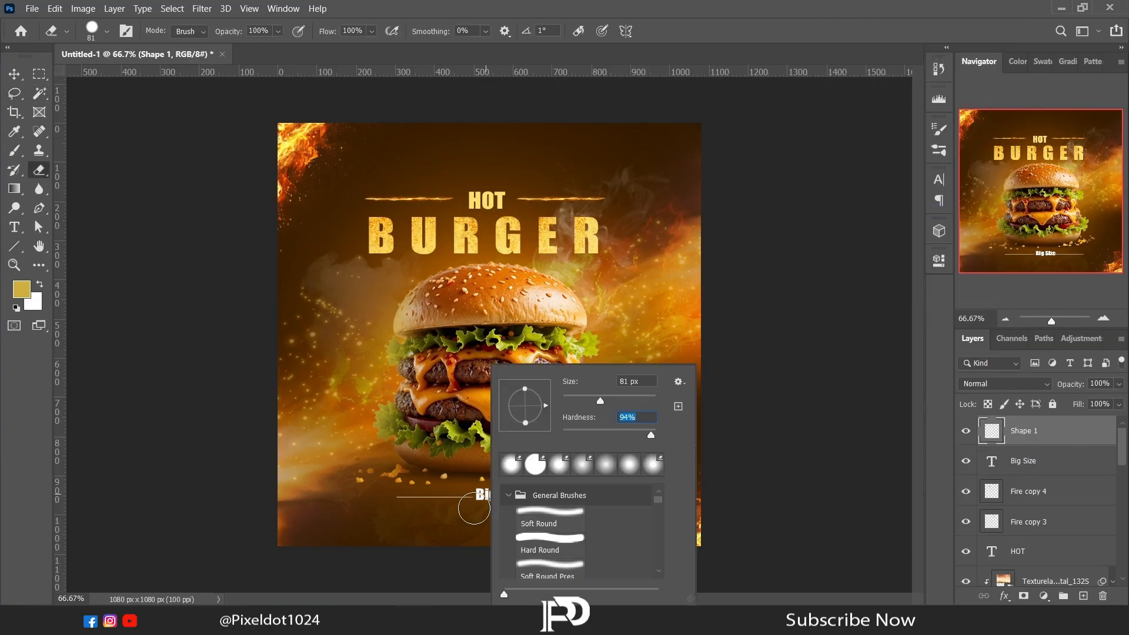
drag(523, 497, 507, 503)
click(24, 79)
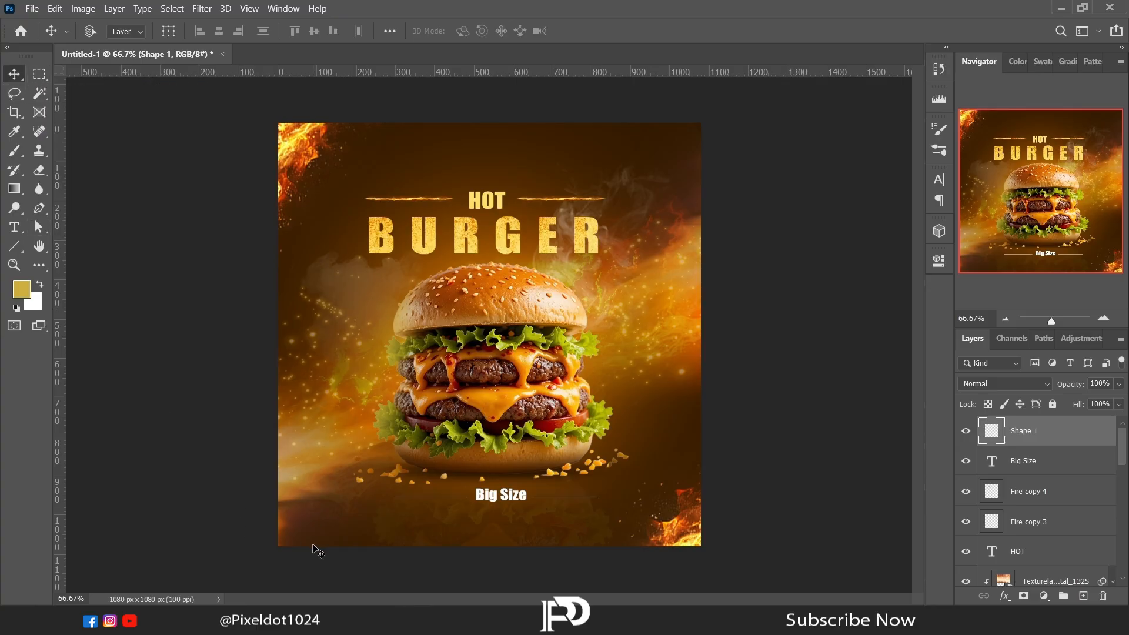
- Duplicate the Big Size text, place the copy directly beneath it and replace its wording with Rs 500
click(1029, 462)
key(ctrl+j)
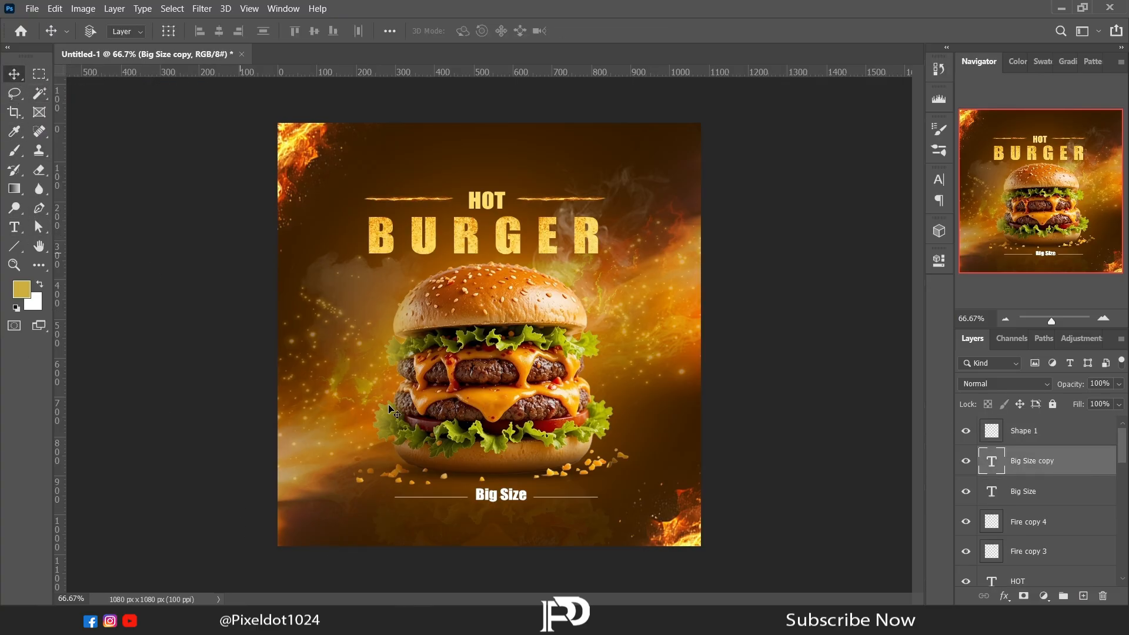
drag(509, 509, 509, 521)
key(t)
triple_click(536, 513)
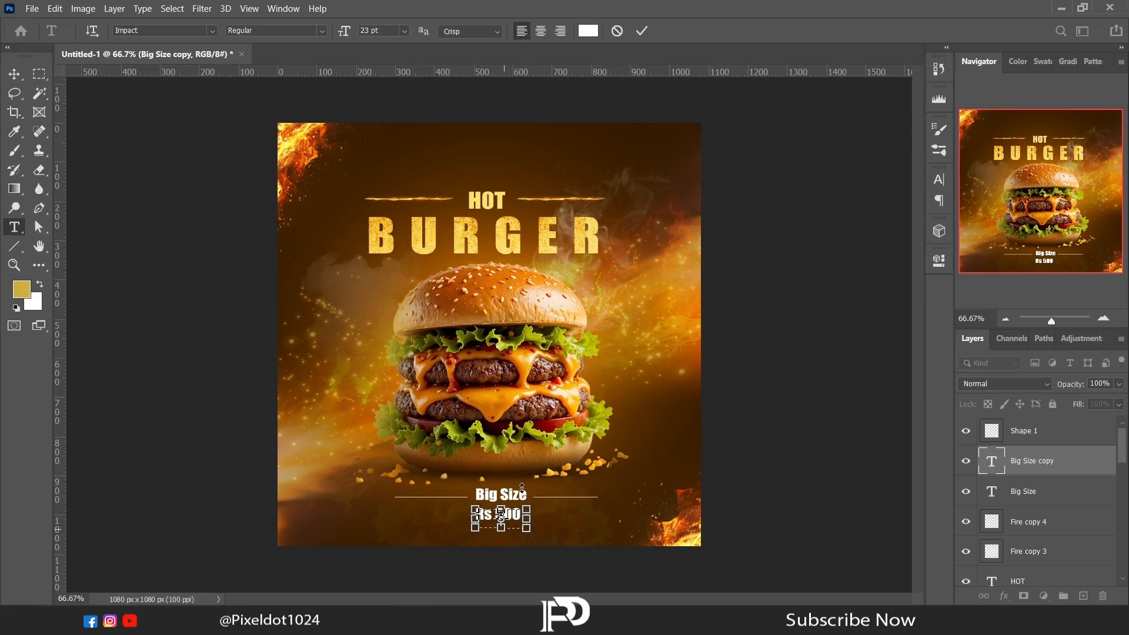
- Recolour the Rs 500 text with the gold tone sampled from the HOT title
click(939, 260)
click(832, 477)
click(475, 201)
click(1066, 321)
click(939, 259)
click(14, 93)
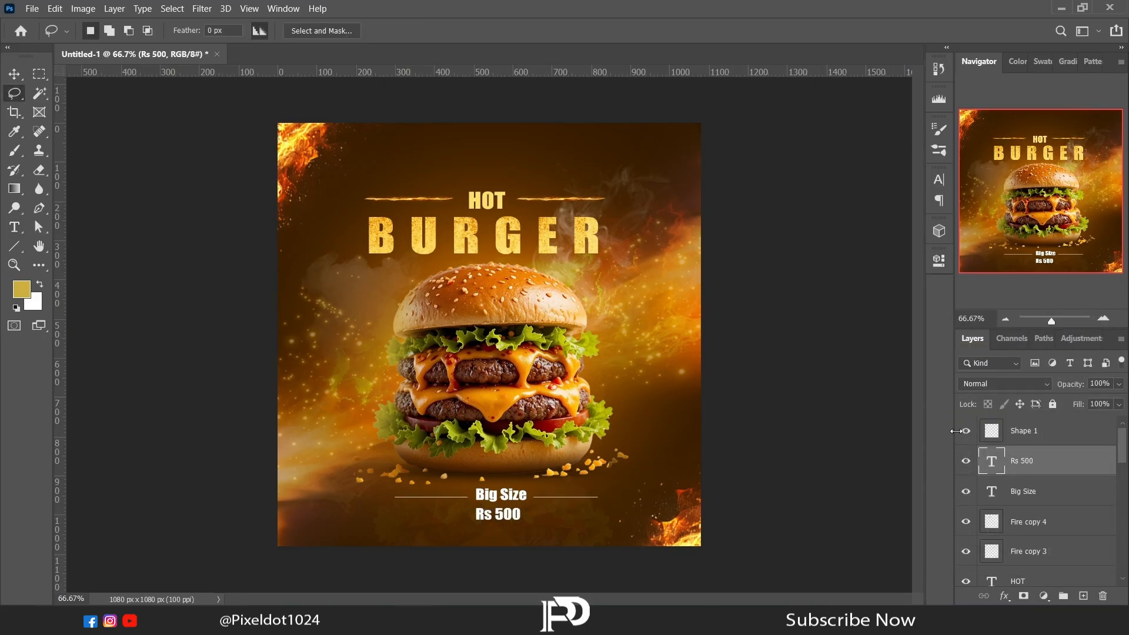
click(939, 260)
click(897, 551)
click(492, 202)
click(1064, 318)
click(939, 260)
- Select the title, title lines, burger and caption layers together and nudge them upwards, leaving the corner fire and background in place
click(1025, 440)
shift+click(1036, 544)
scroll(1038, 529, down, 4)
shift+click(1045, 457)
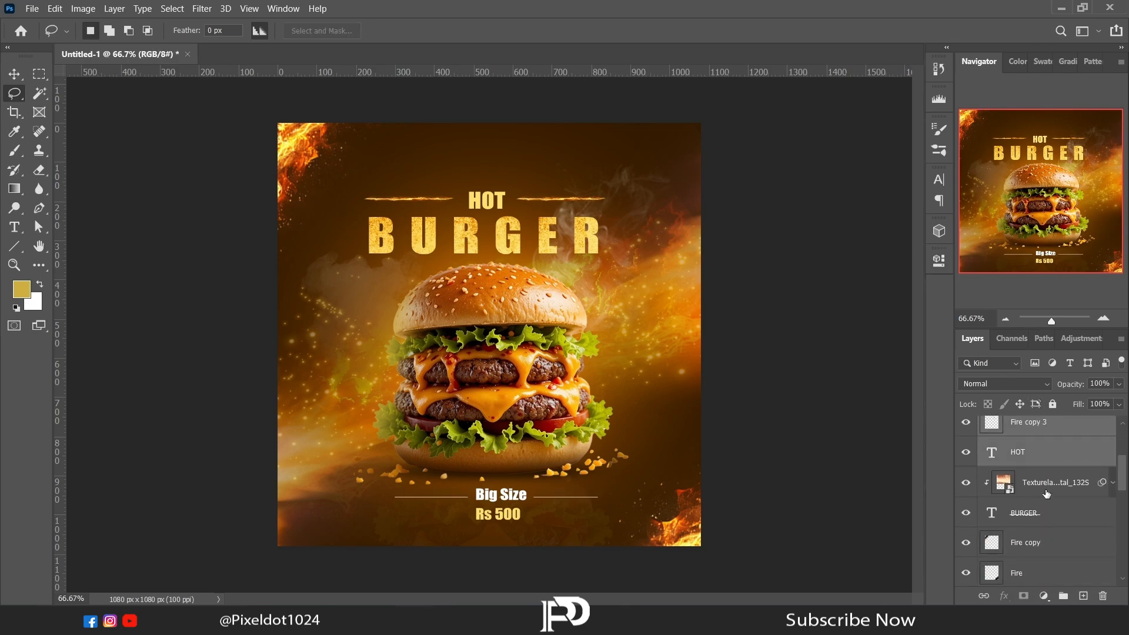
shift+click(1046, 517)
drag(1125, 475, 1123, 506)
ctrl+click(1046, 456)
ctrl+click(1044, 485)
ctrl+click(1043, 520)
click(14, 75)
key(Up)
key(Up)
key(Up)
key(Up)
key(Up)
key(Up)
key(Up)
key(Up)
key(Up)
key(Up)
key(Up)
key(Up)
key(Up)
key(Up)
key(Up)
key(Up)
key(Up)
key(Up)
key(Up)
key(Up)
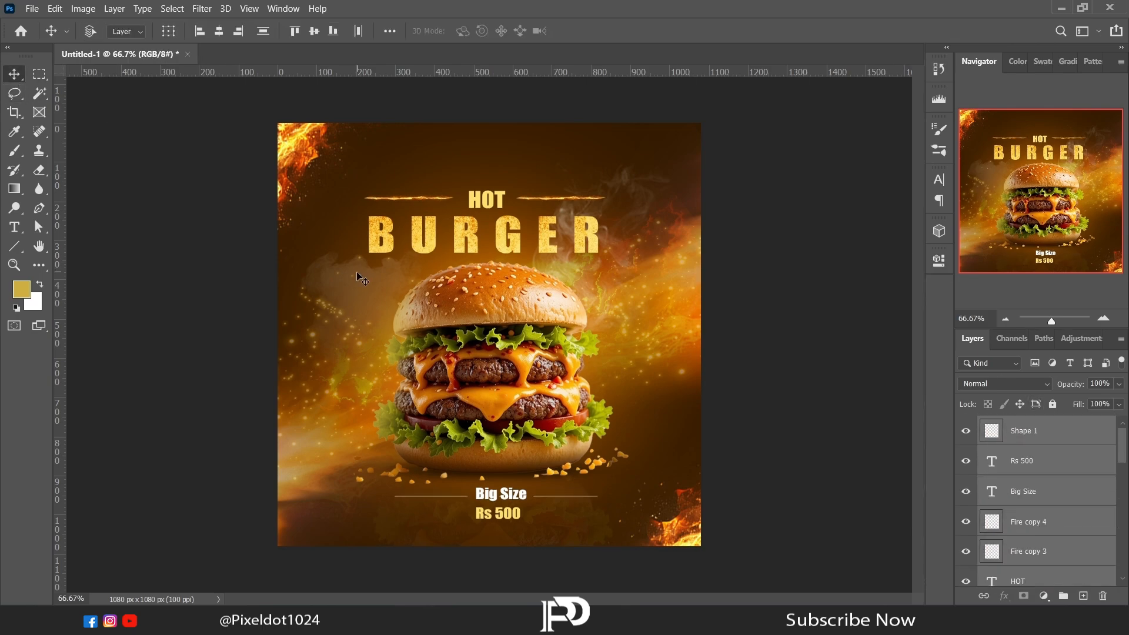
key(Up)
key(Up)
key(Up)
key(Up)
key(Up)
key(Up)
key(Up)
key(Up)
key(Up)
key(Up)
key(Up)
key(Up)
key(Up)
key(Up)
key(Up)
key(Up)
key(Up)
key(Up)
key(Up)
key(Up)
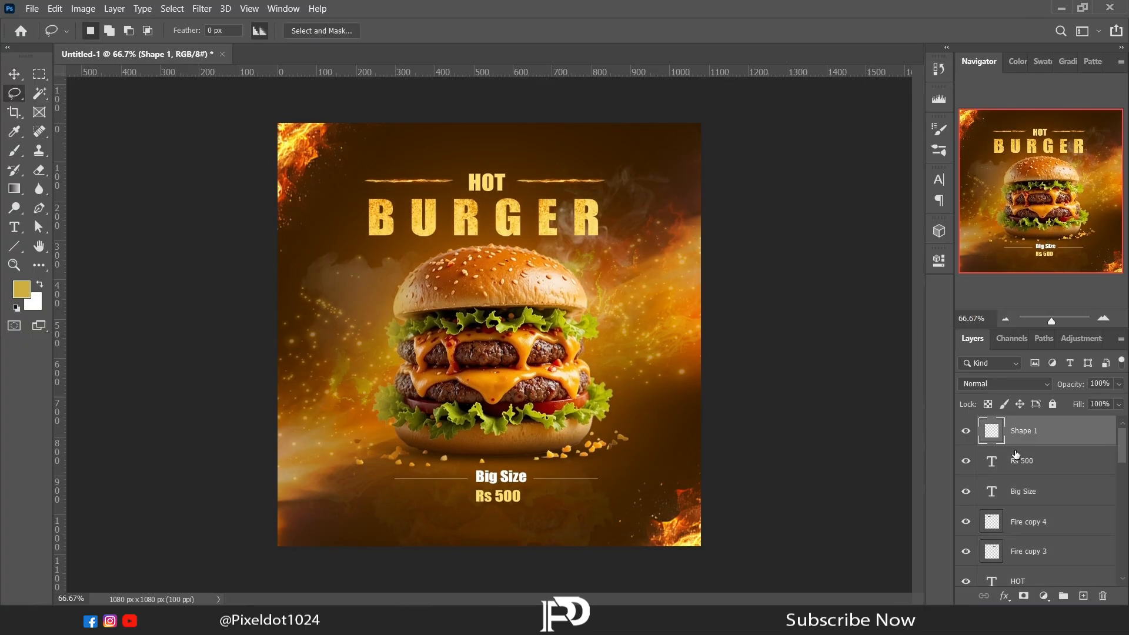
- Add a wide Lorem ipsum paragraph box beneath Rs 500, set in centred Bahnschrift at 11 pt
click(14, 227)
drag(330, 511, 650, 538)
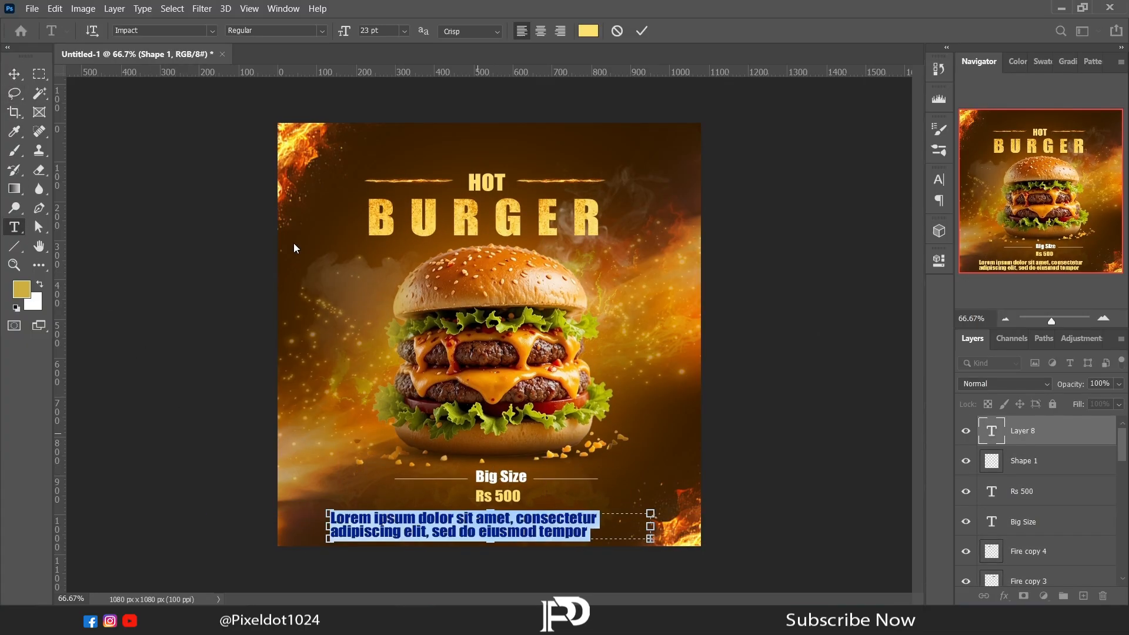
click(211, 31)
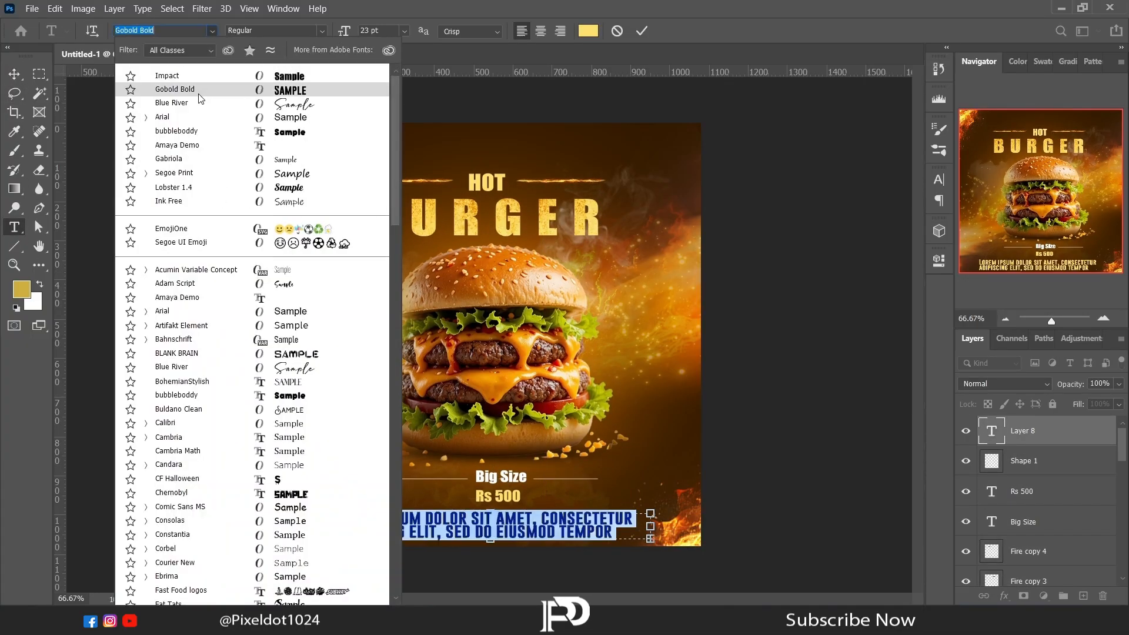
click(170, 340)
drag(345, 31, 335, 37)
click(902, 255)
click(540, 31)
click(14, 74)
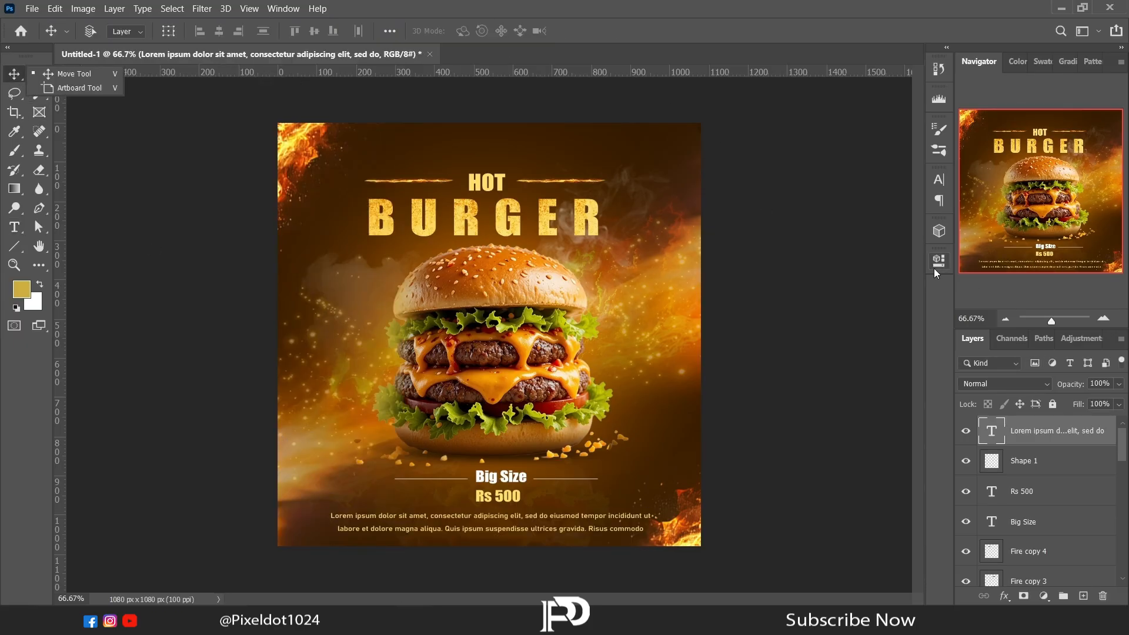
- Recolour the whole Lorem ipsum paragraph white
click(938, 263)
click(903, 256)
click(14, 226)
drag(330, 517, 720, 555)
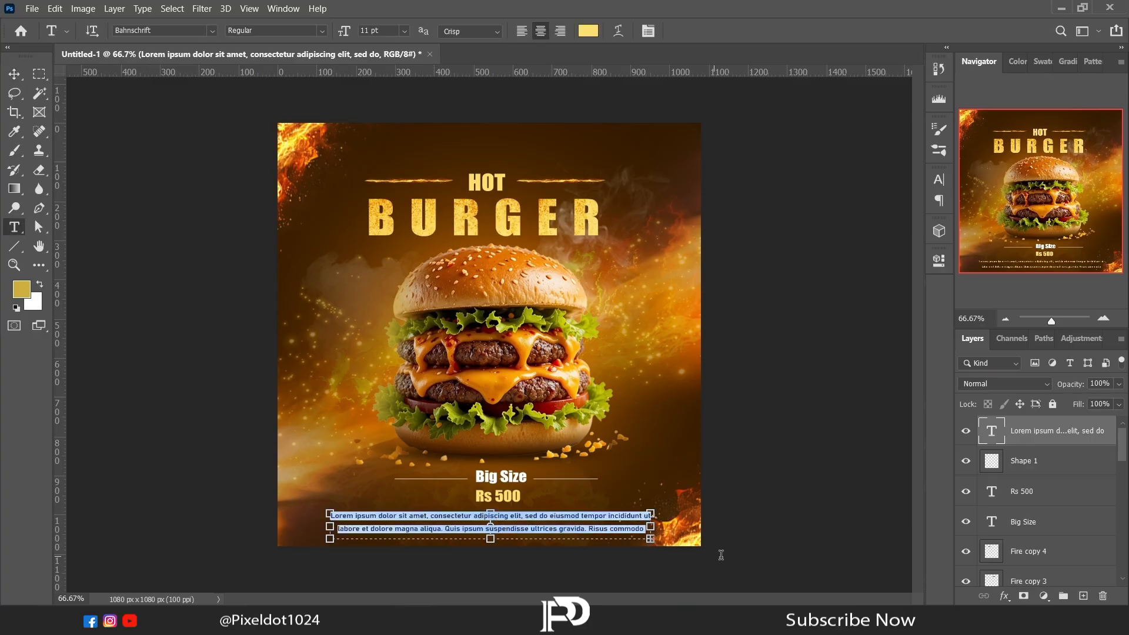
click(21, 289)
click(732, 327)
click(1065, 320)
click(14, 93)
- Nudge the Lorem ipsum paragraph slightly right and down, and shift Rs 500 slightly right to centre it beneath Big Size
click(14, 74)
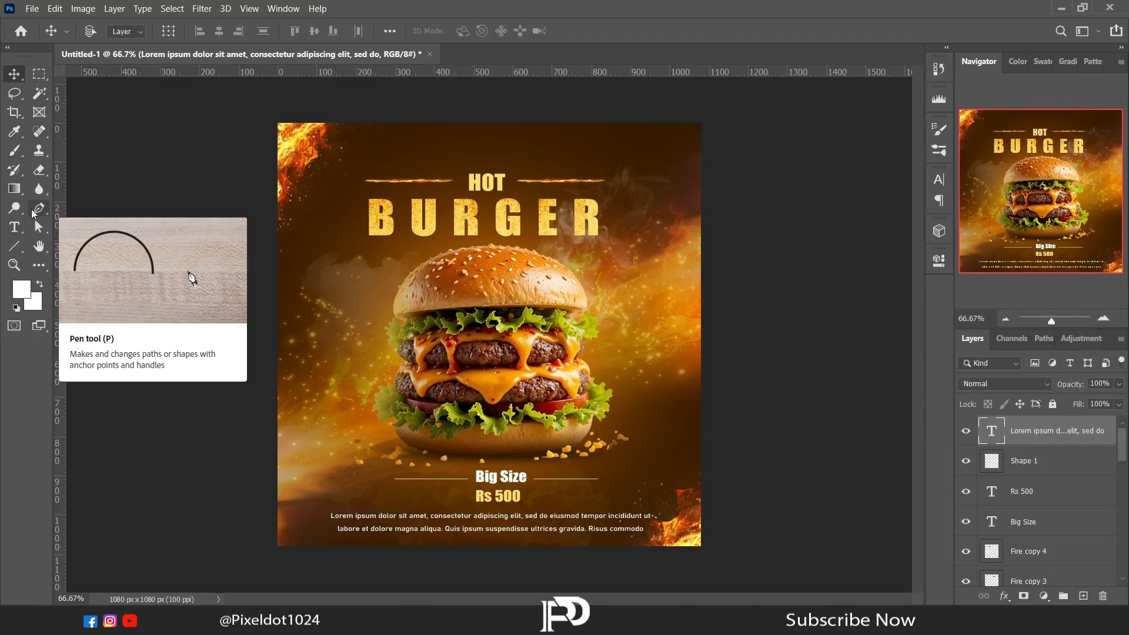
key(Right)
key(Right)
key(Right)
key(Right)
key(Right)
key(Right)
key(Down)
key(Down)
click(1022, 492)
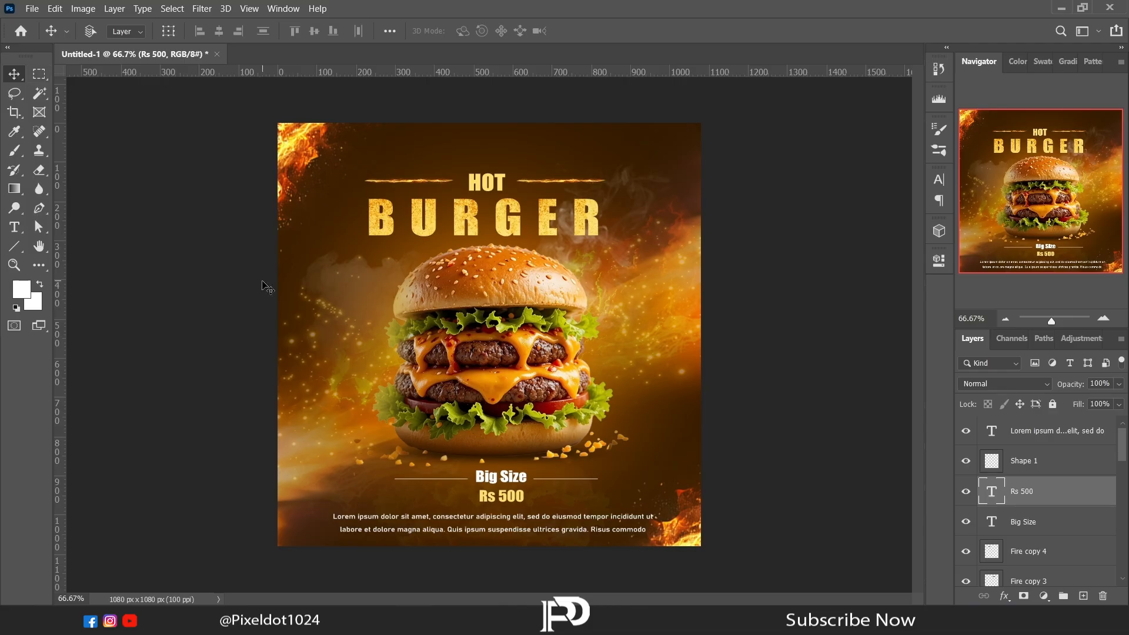
- Apply the Camera Raw Filter to the merged design layer with Exposure +0.15, Contrast +27, Highlights -16 and Shadows -11
click(201, 8)
click(292, 89)
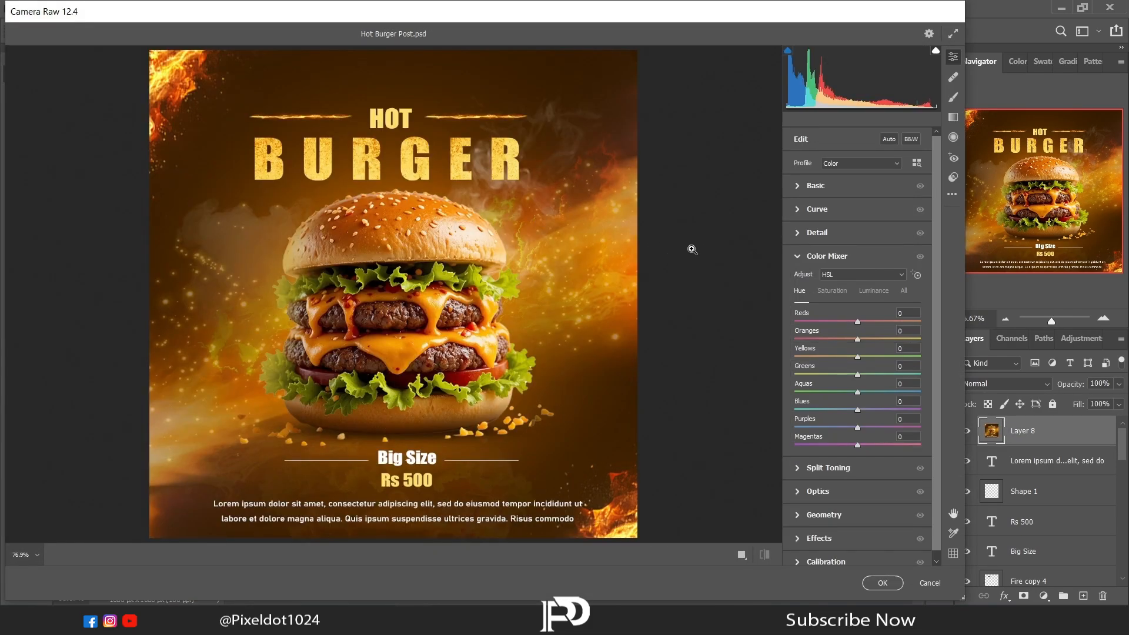
click(797, 187)
drag(859, 283, 846, 320)
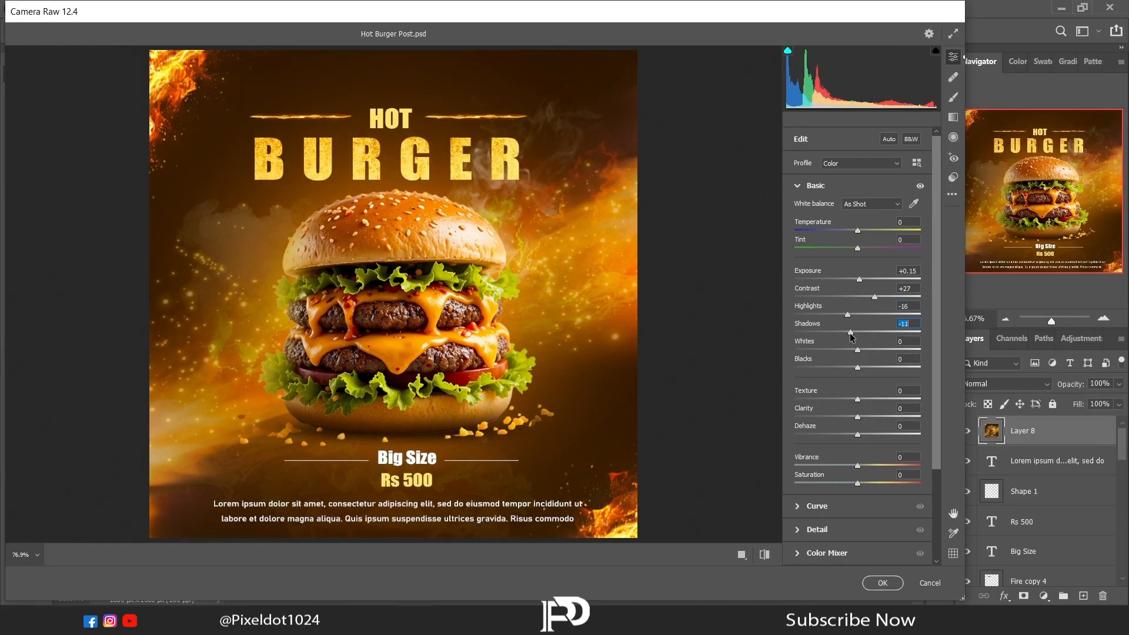
click(881, 583)
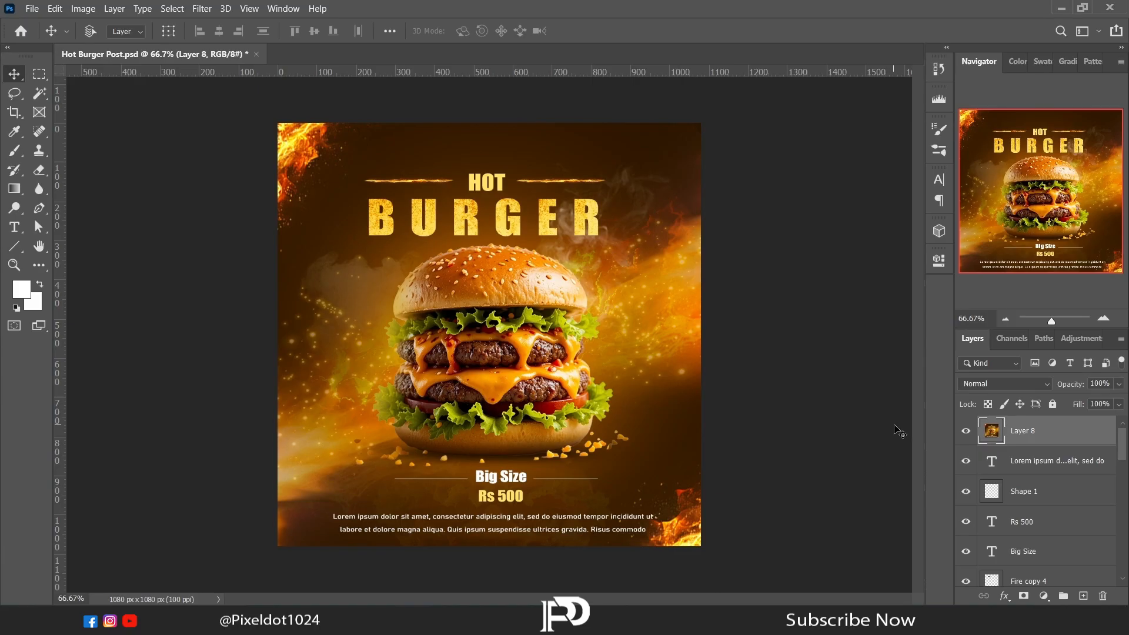